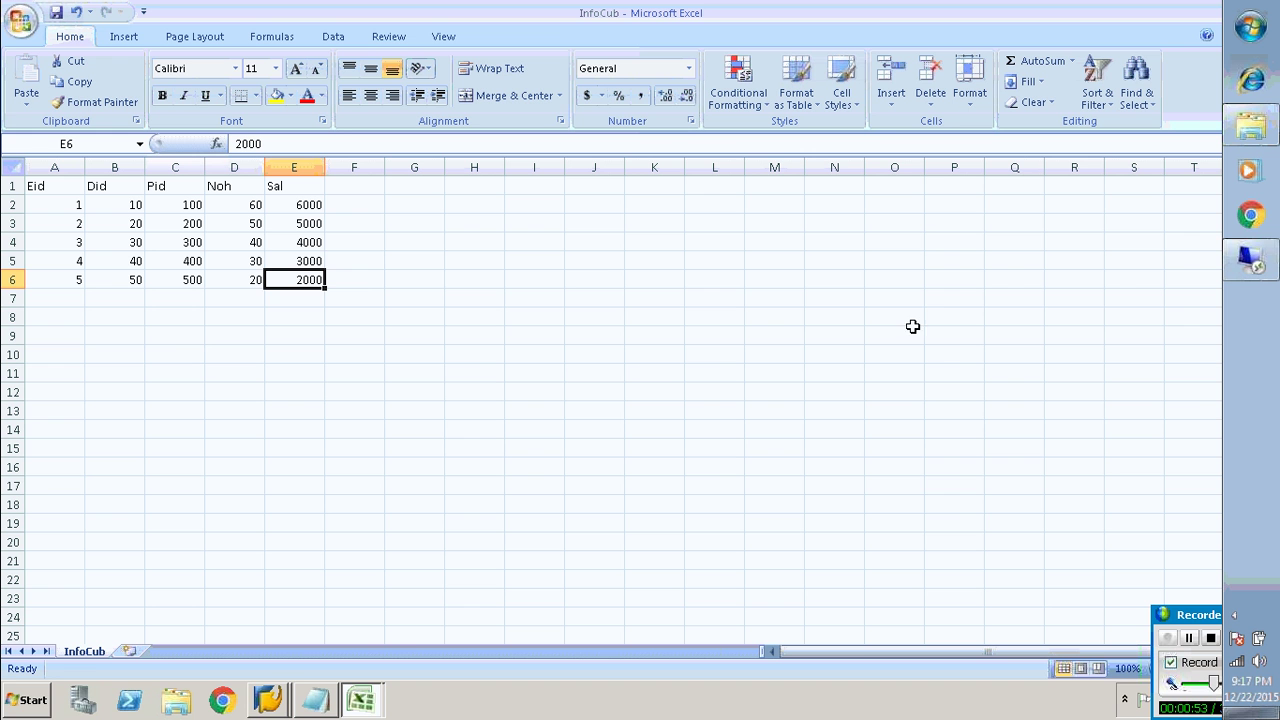
- Review the Master workbook's Eid, Ename and Elocation columns, glancing at InfoCub in between
click(362, 700)
click(360, 660)
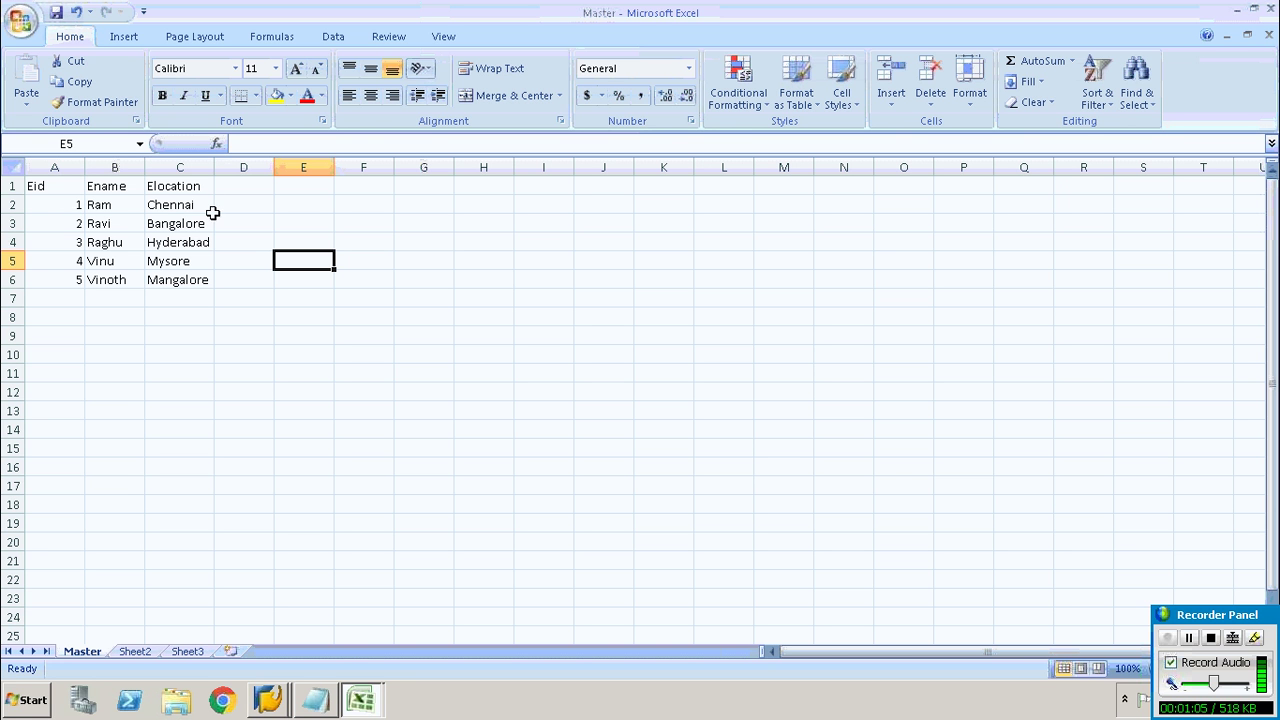
click(366, 704)
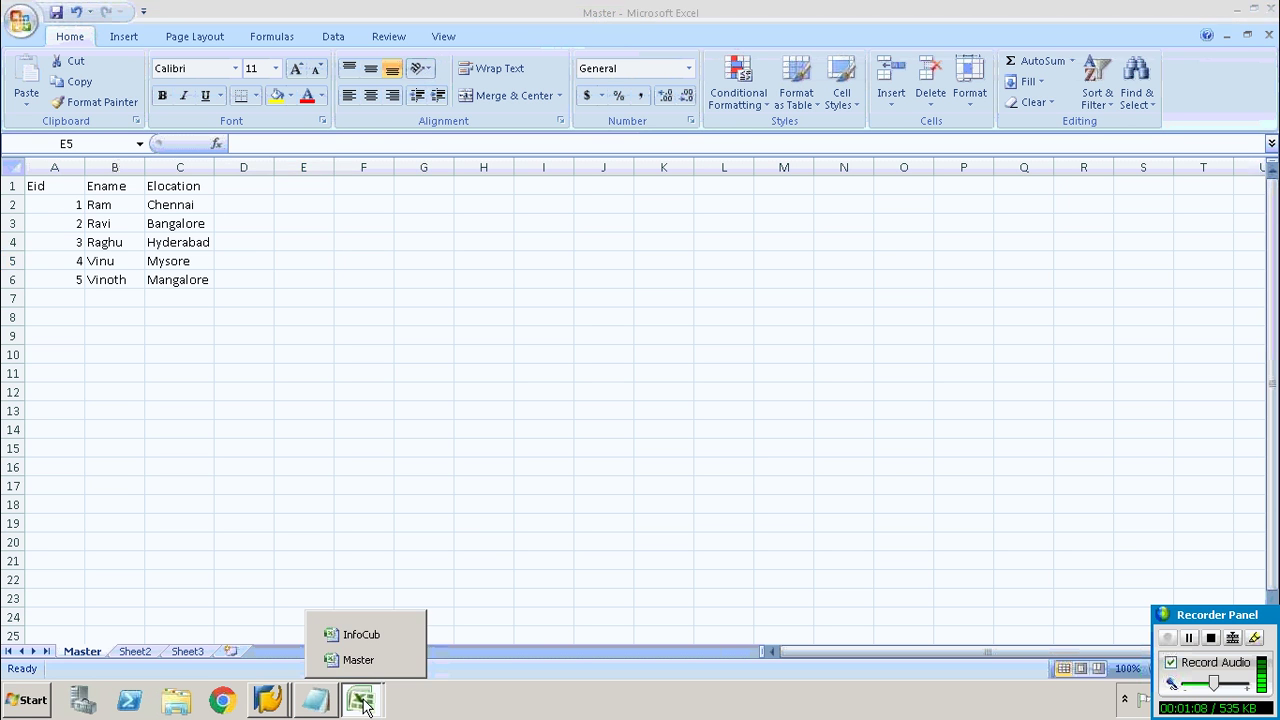
click(361, 635)
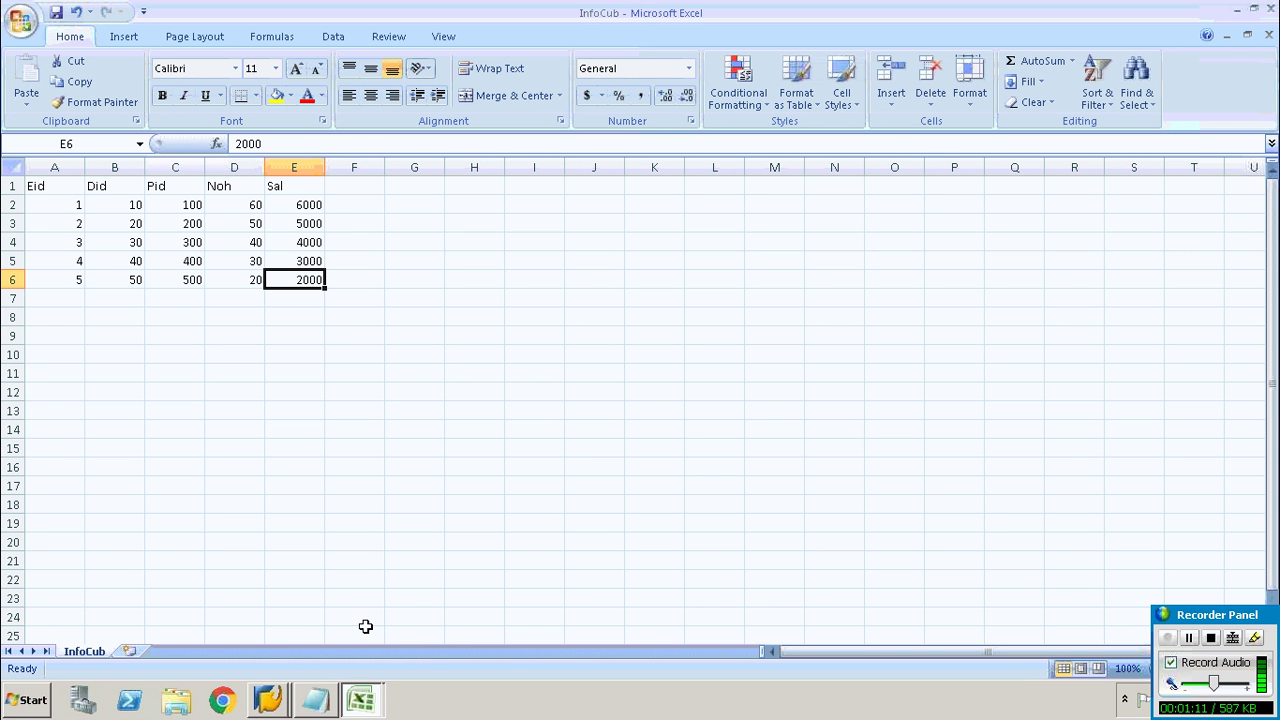
click(368, 703)
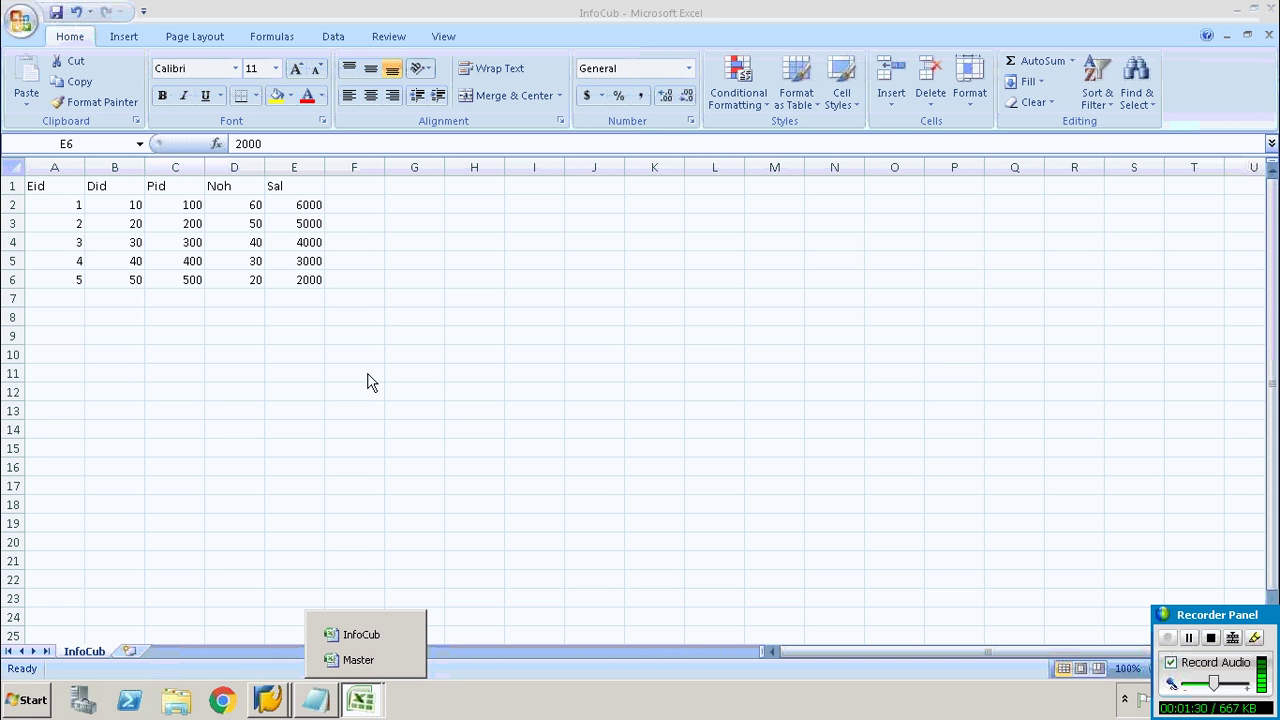
click(360, 660)
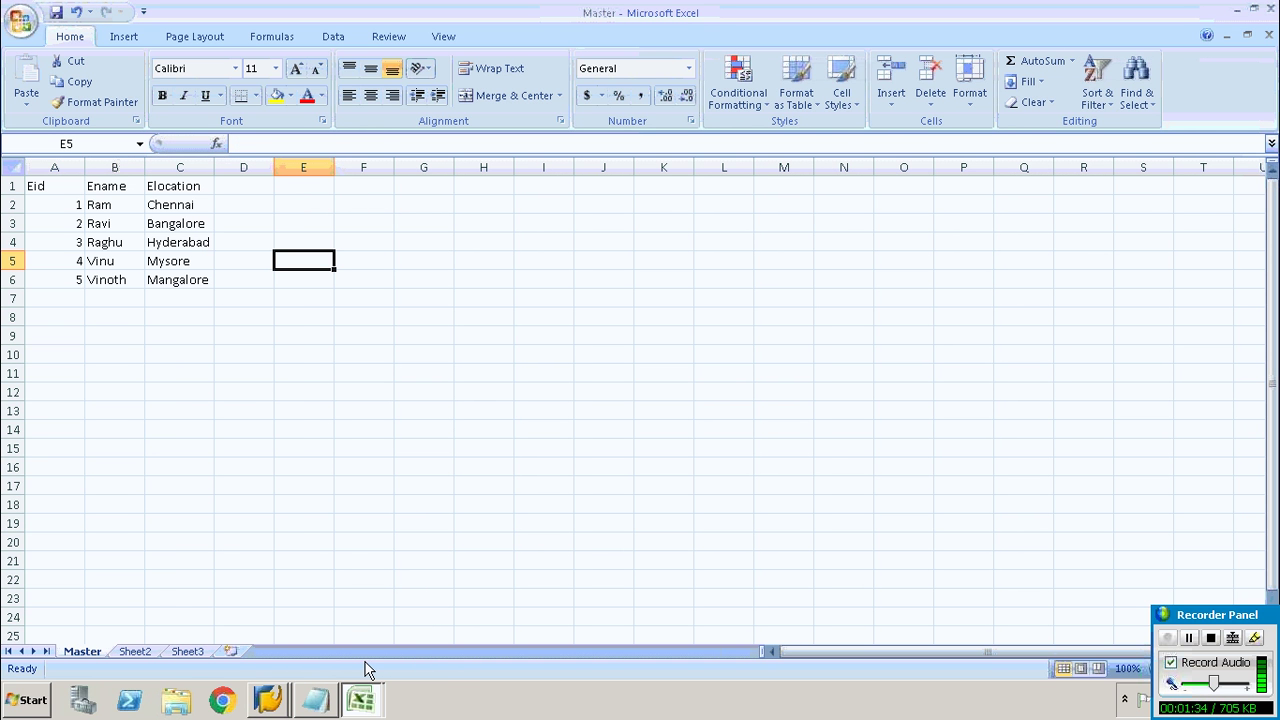
click(268, 698)
- Launch the Data Warehousing Workbench via RSA1 from SAP Easy Access and collapse ZMS_IA
click(268, 660)
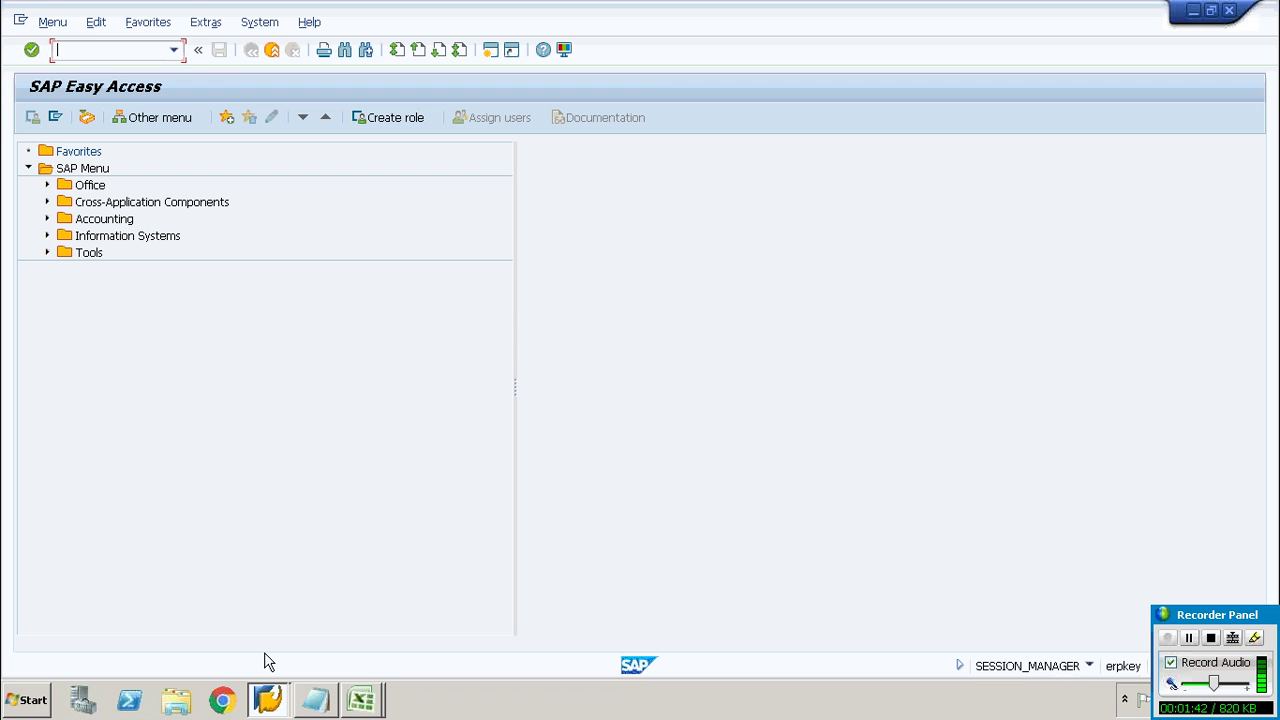
text(RSA1)
key(Return)
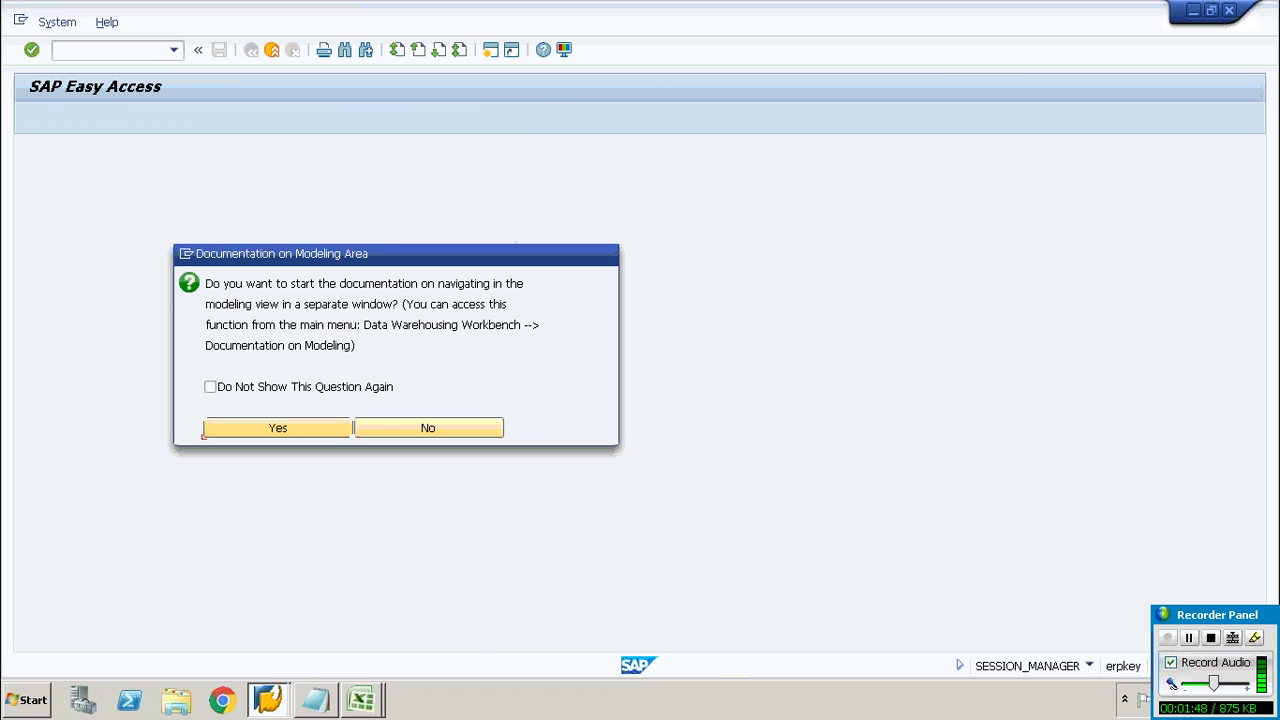
click(288, 430)
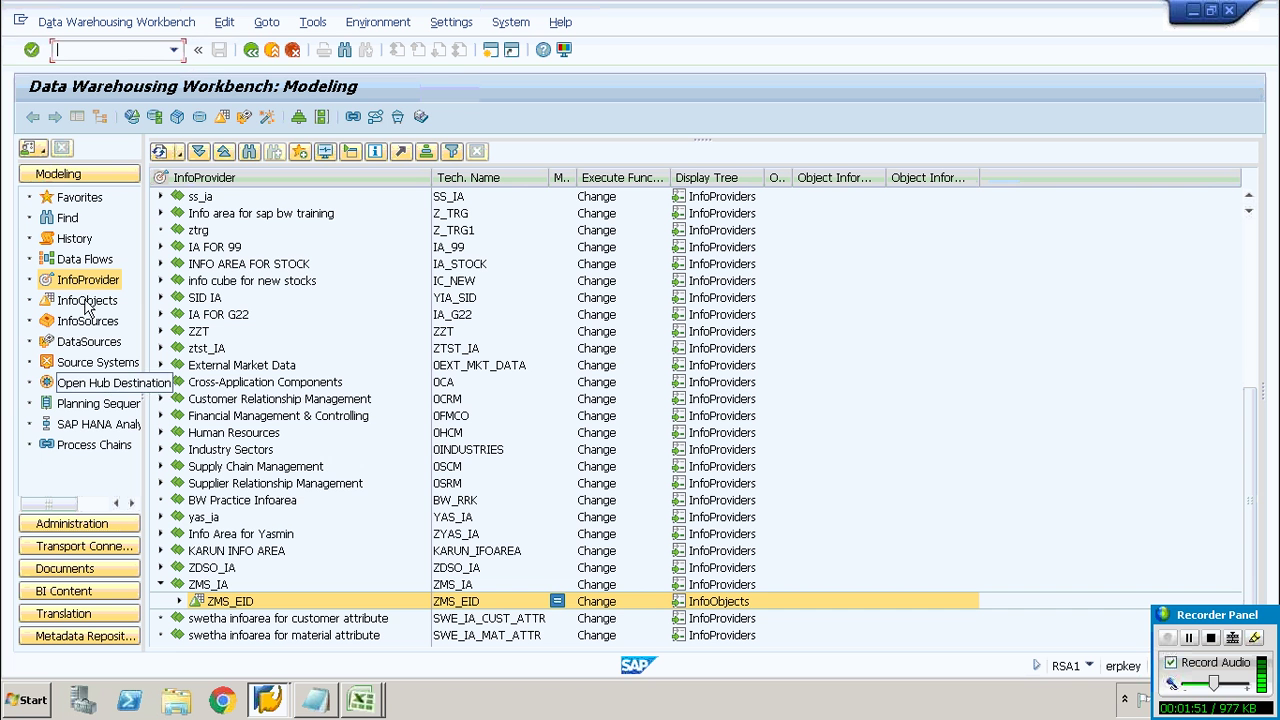
click(160, 584)
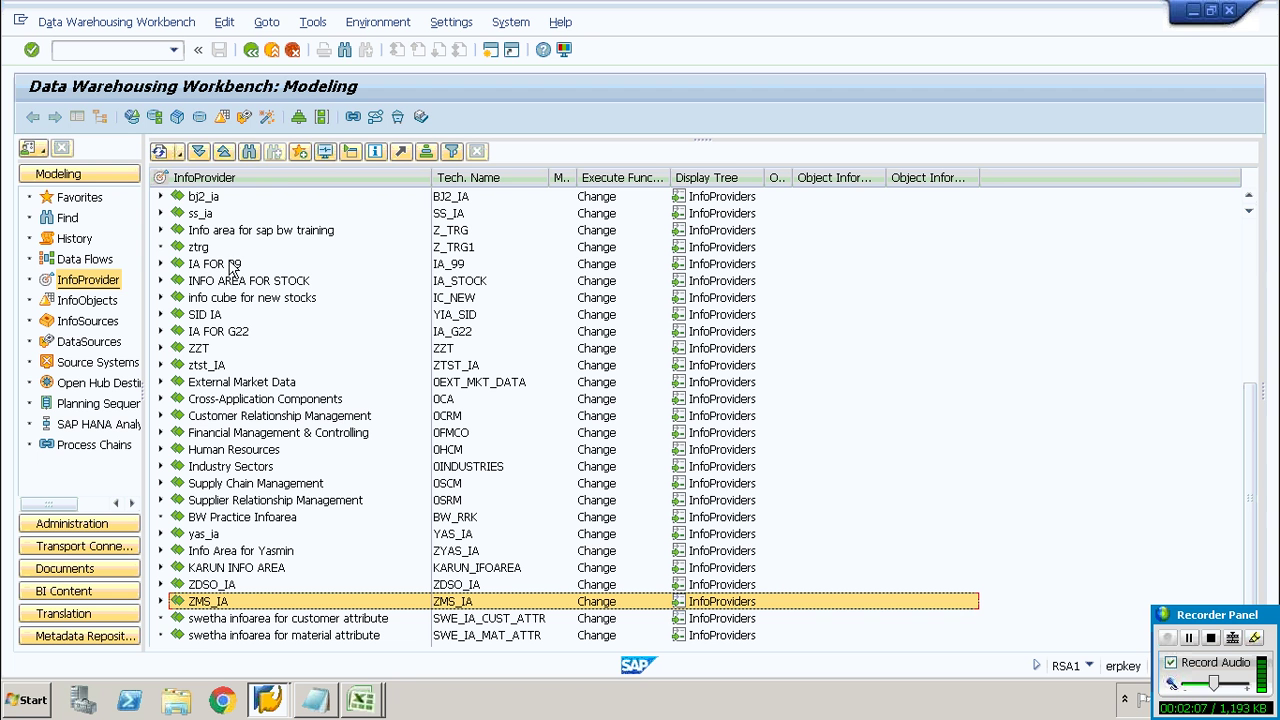
- Create InfoArea MASTR_IA, long description MASTR_IA, under the InfoProvider root
right_click(281, 191)
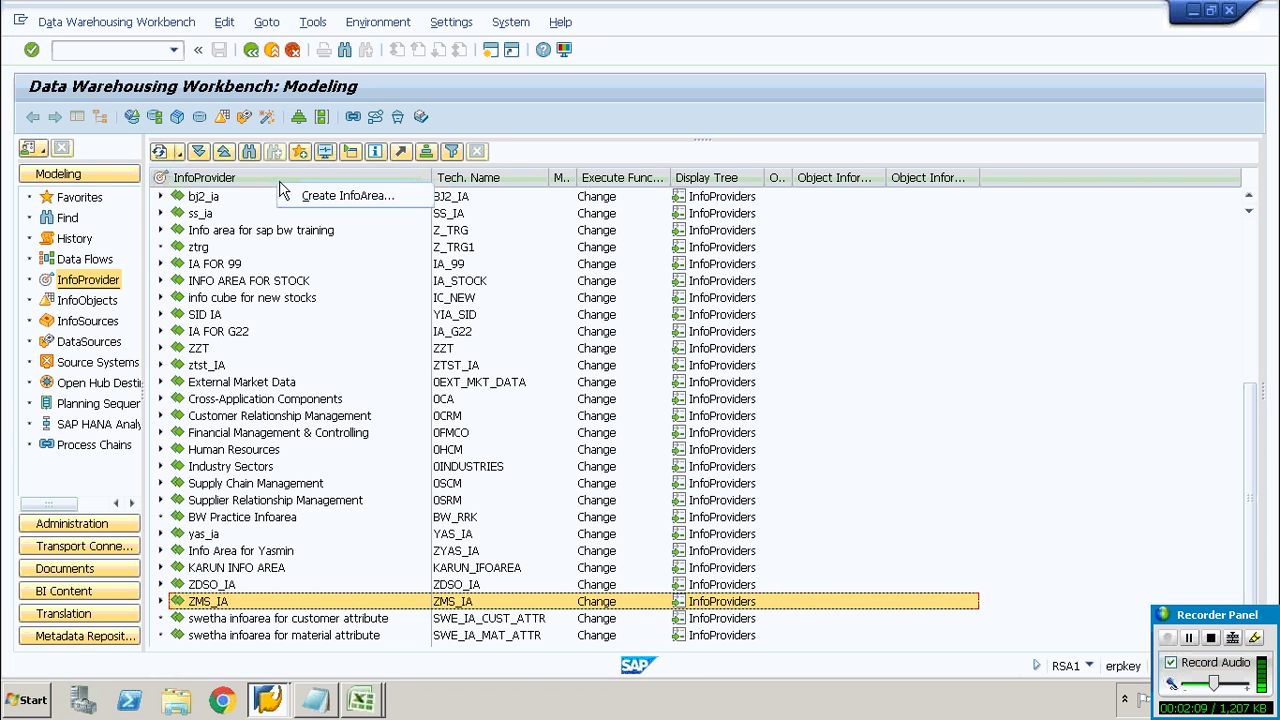
click(305, 198)
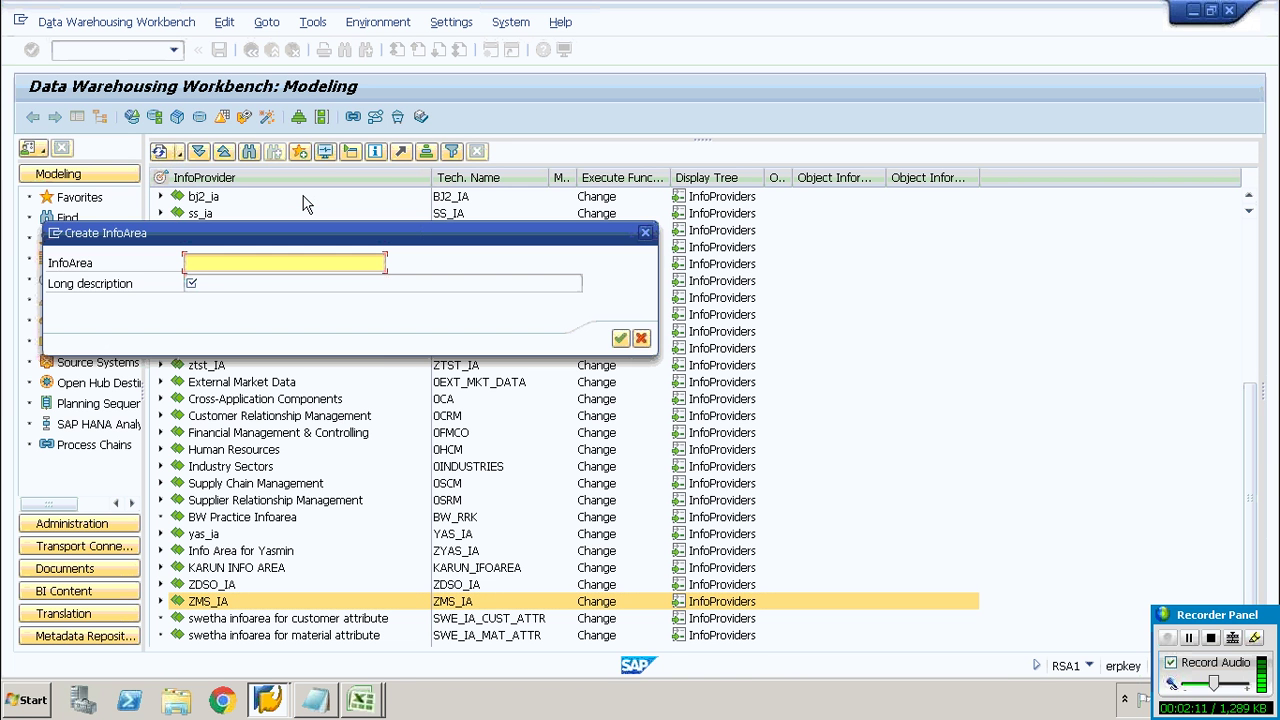
text(Z)
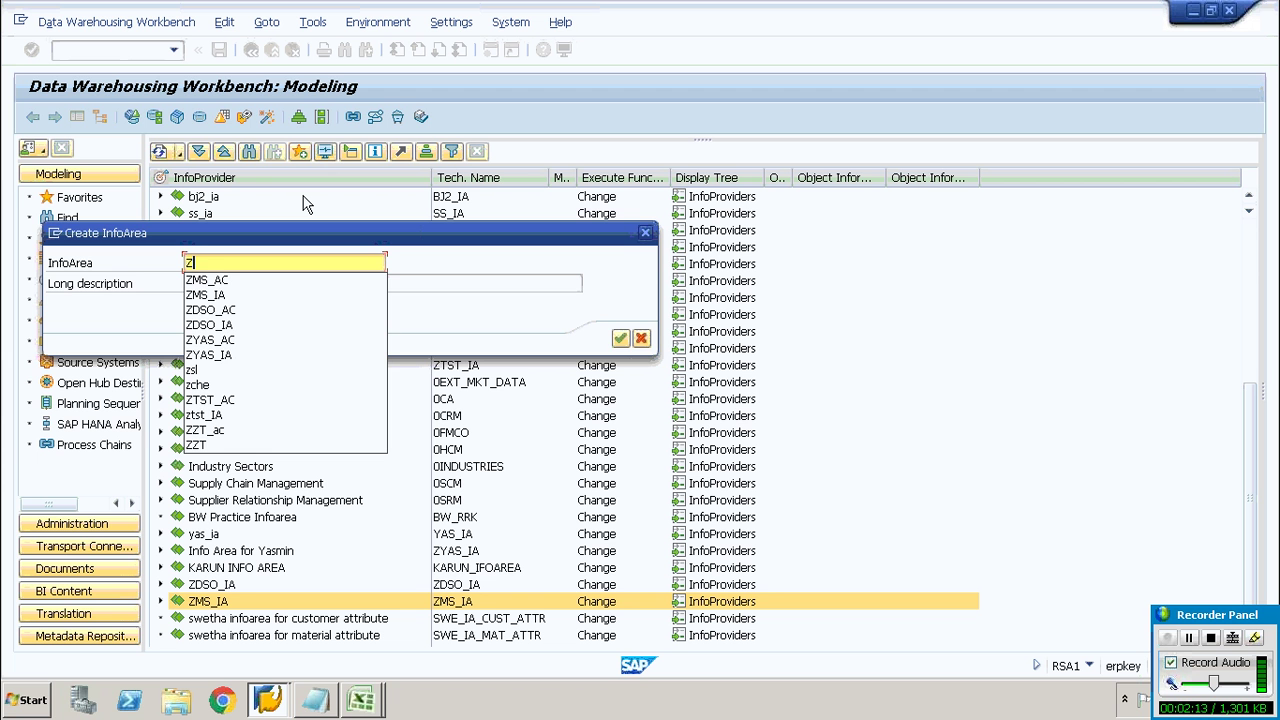
text(TEST)
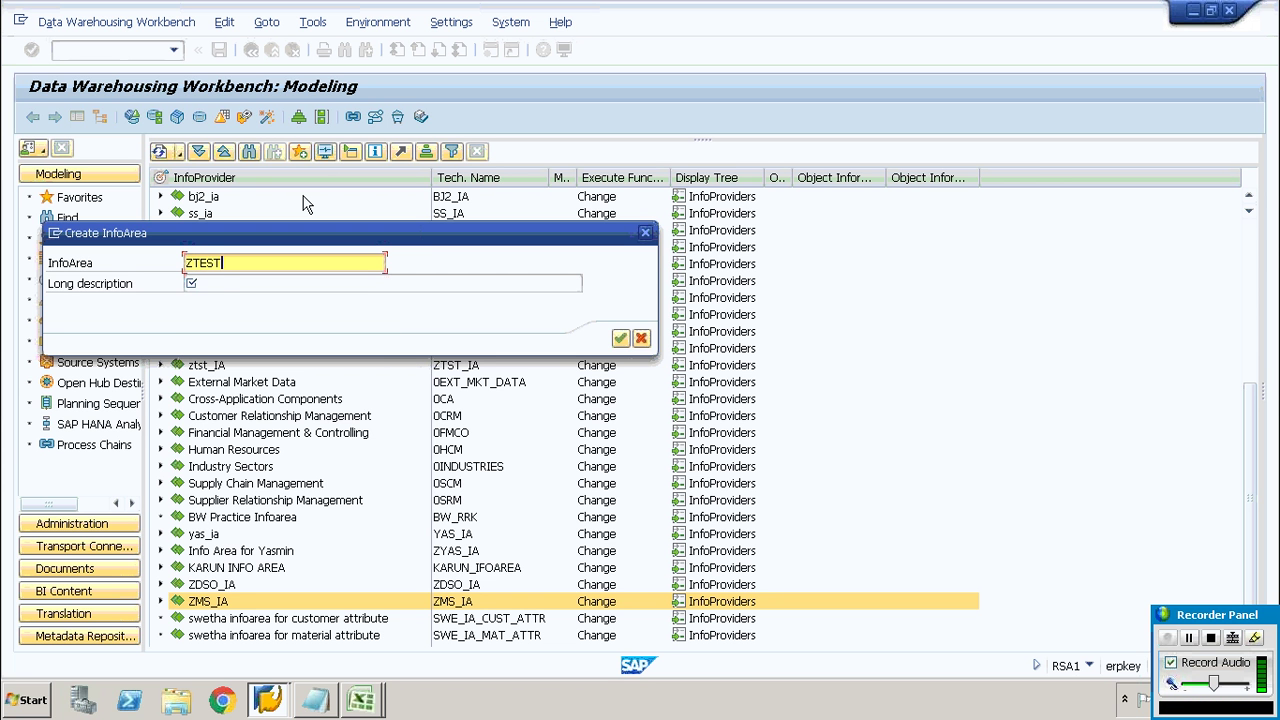
key(BackSpace)
key(BackSpace)
key(BackSpace)
key(BackSpace)
key(BackSpace)
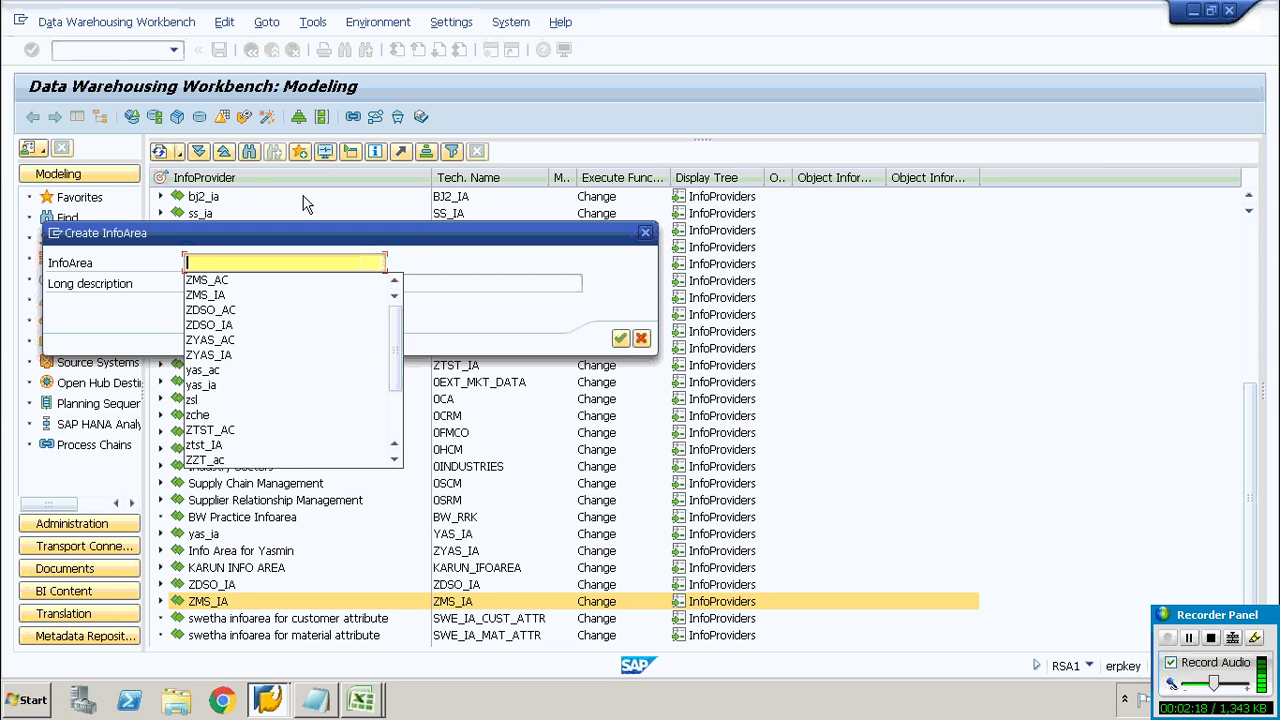
text(MAS)
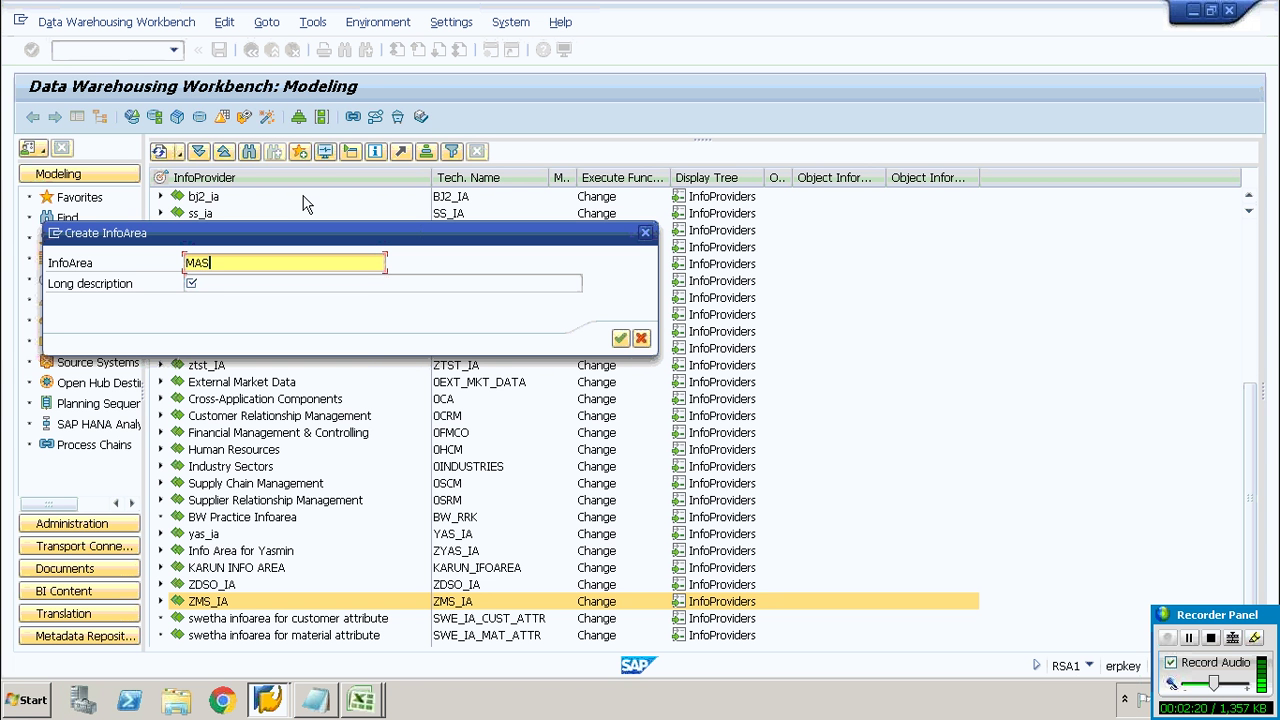
text(TR_IA)
drag(251, 263, 166, 262)
click(168, 262)
click(252, 284)
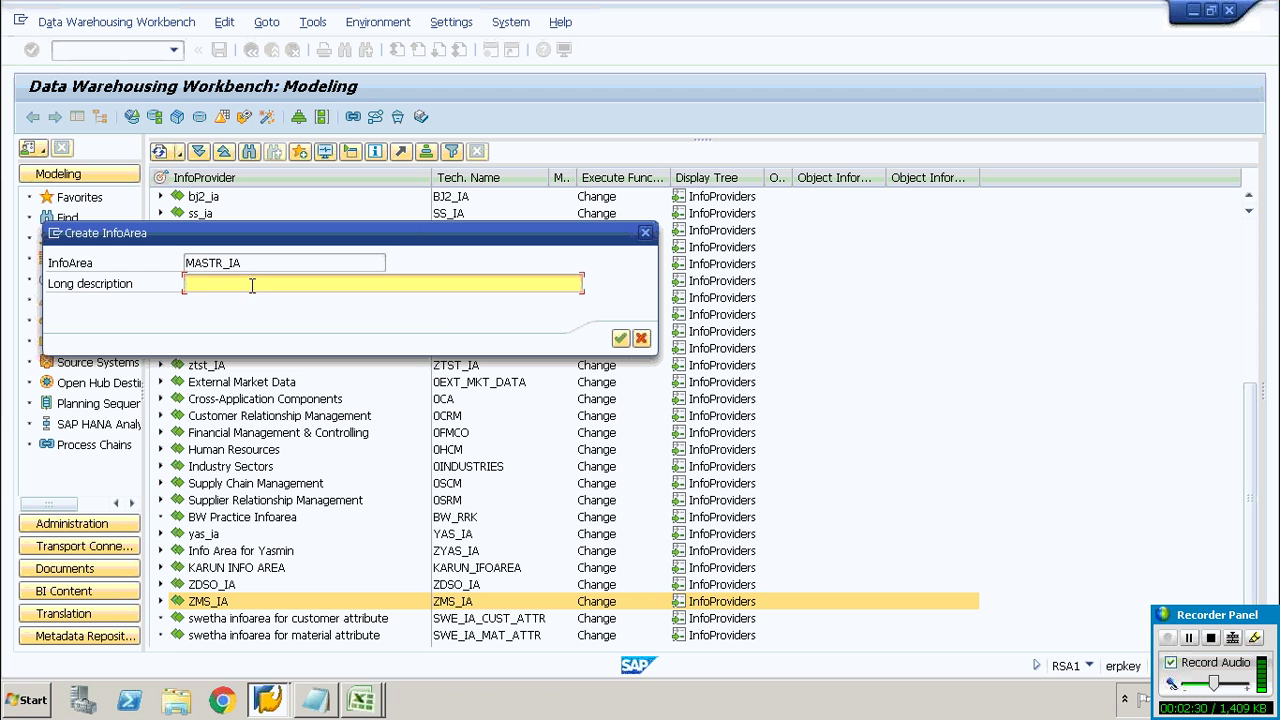
text(MASTR_IA)
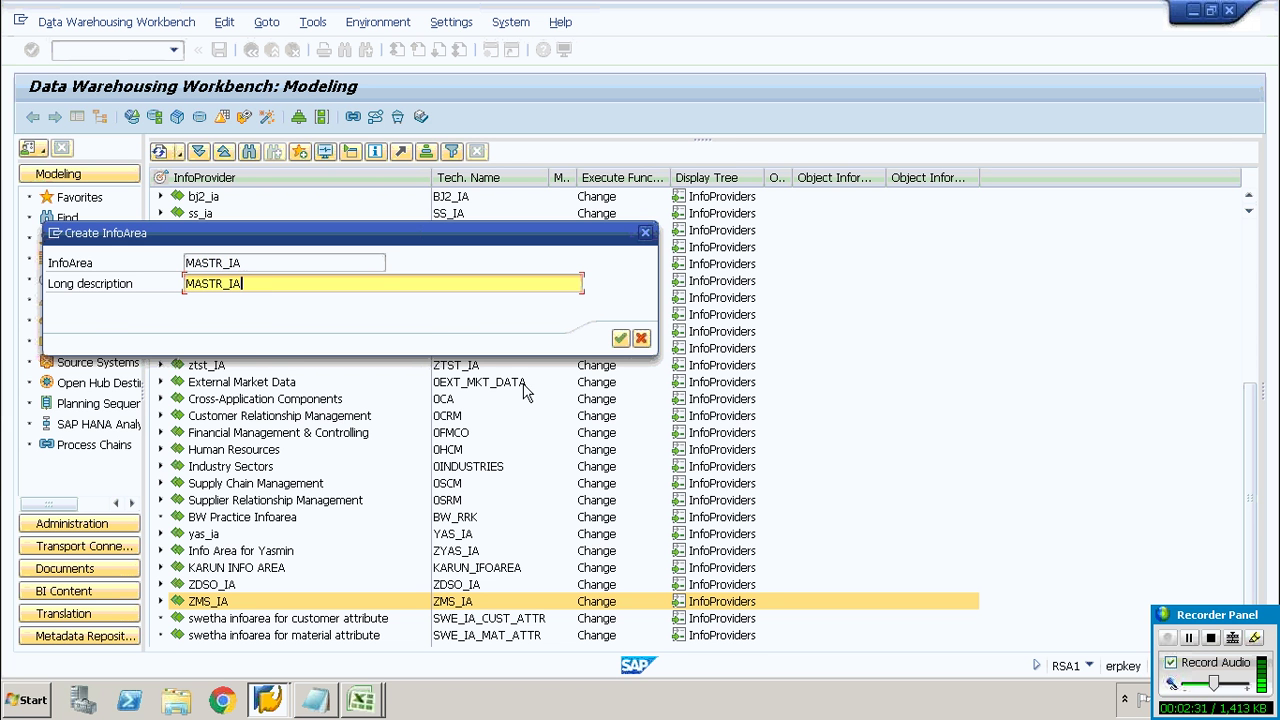
click(620, 339)
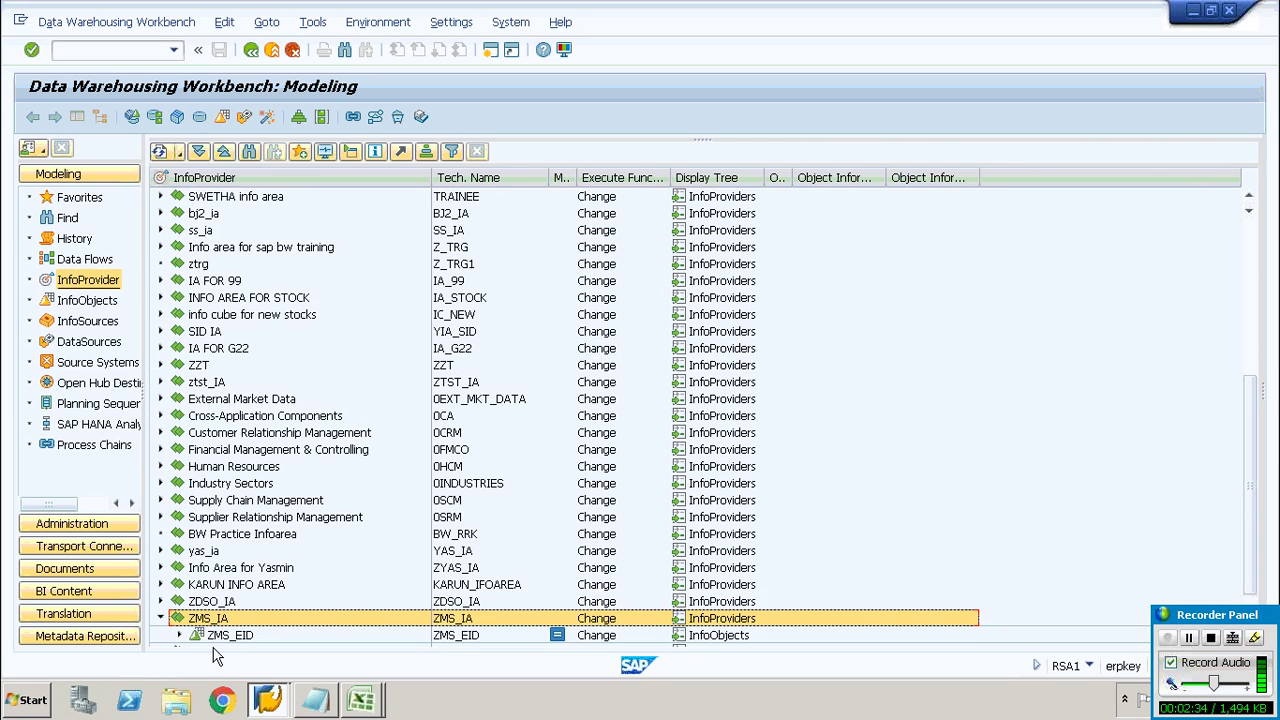
- Switch the tree to InfoObjects with MASTR_IA selected and ZMS_IA collapsed
click(162, 618)
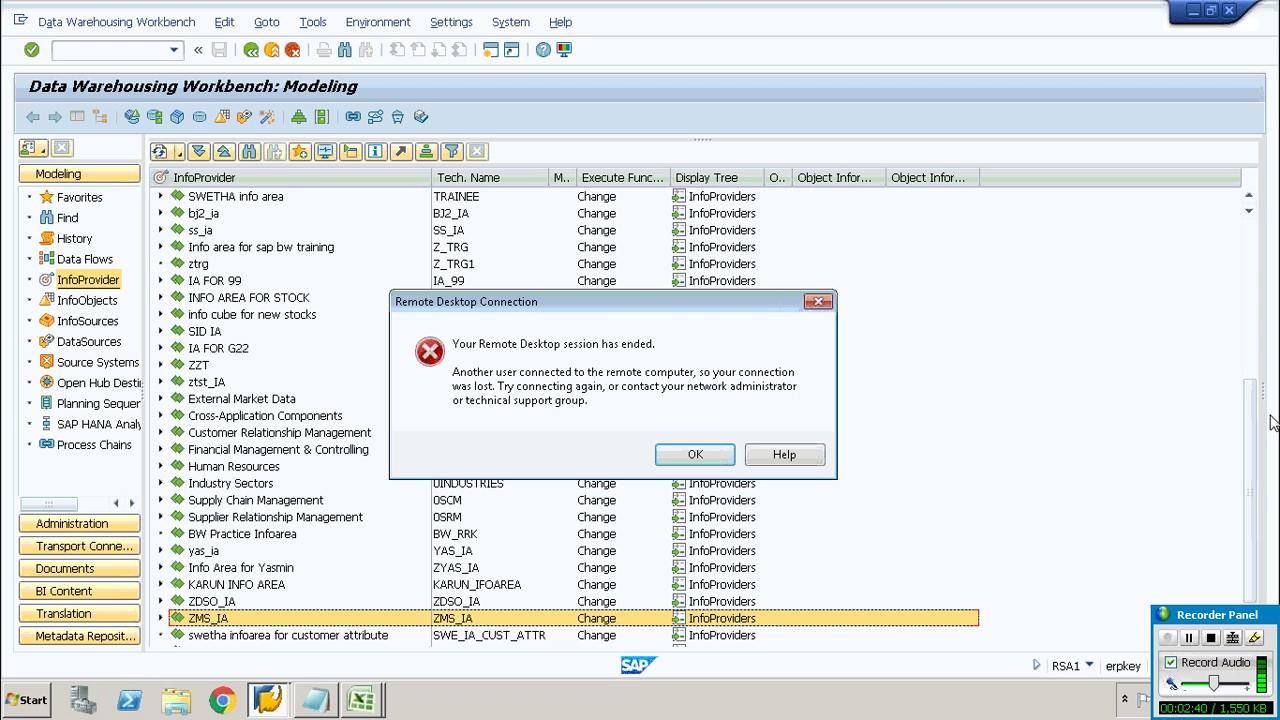
key(Return)
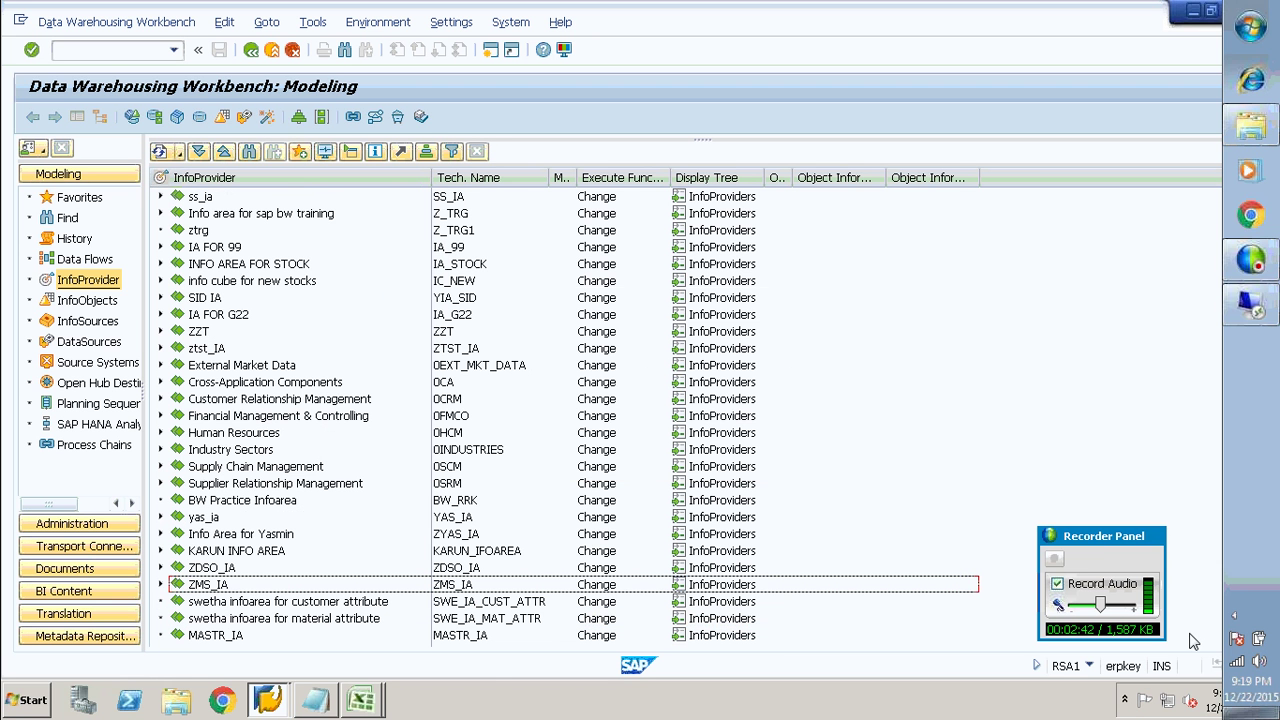
click(212, 638)
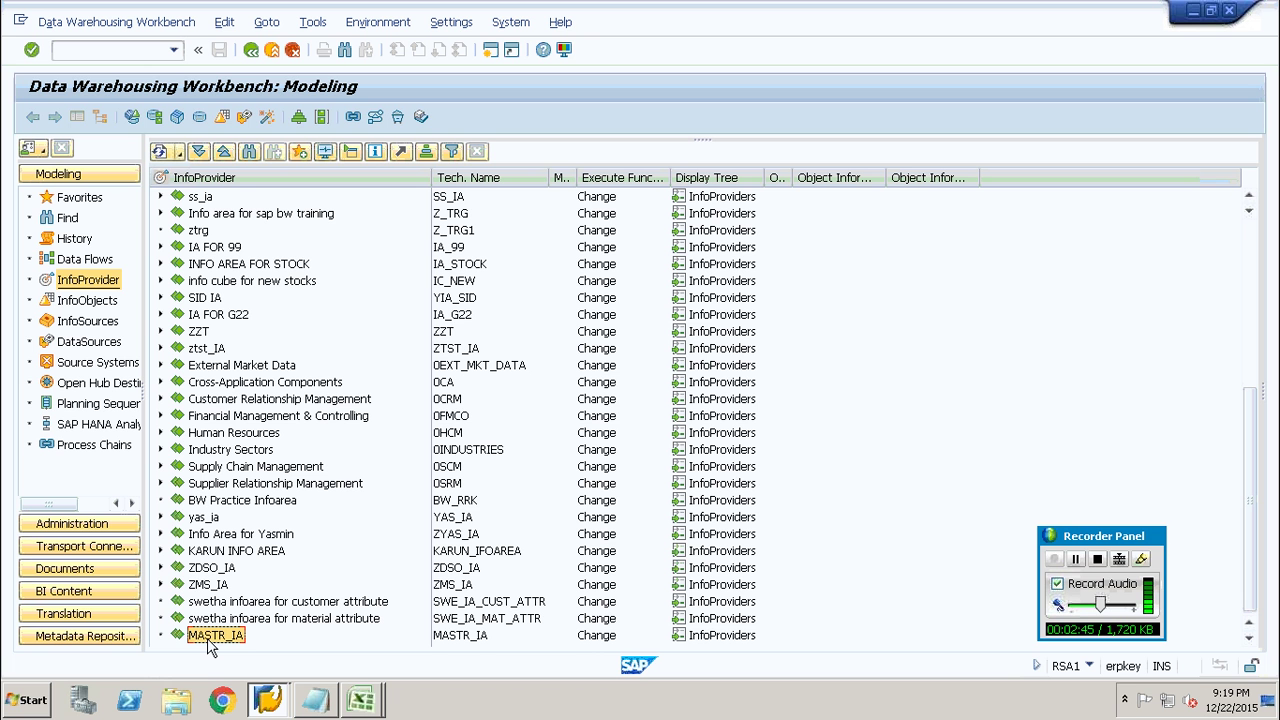
click(78, 307)
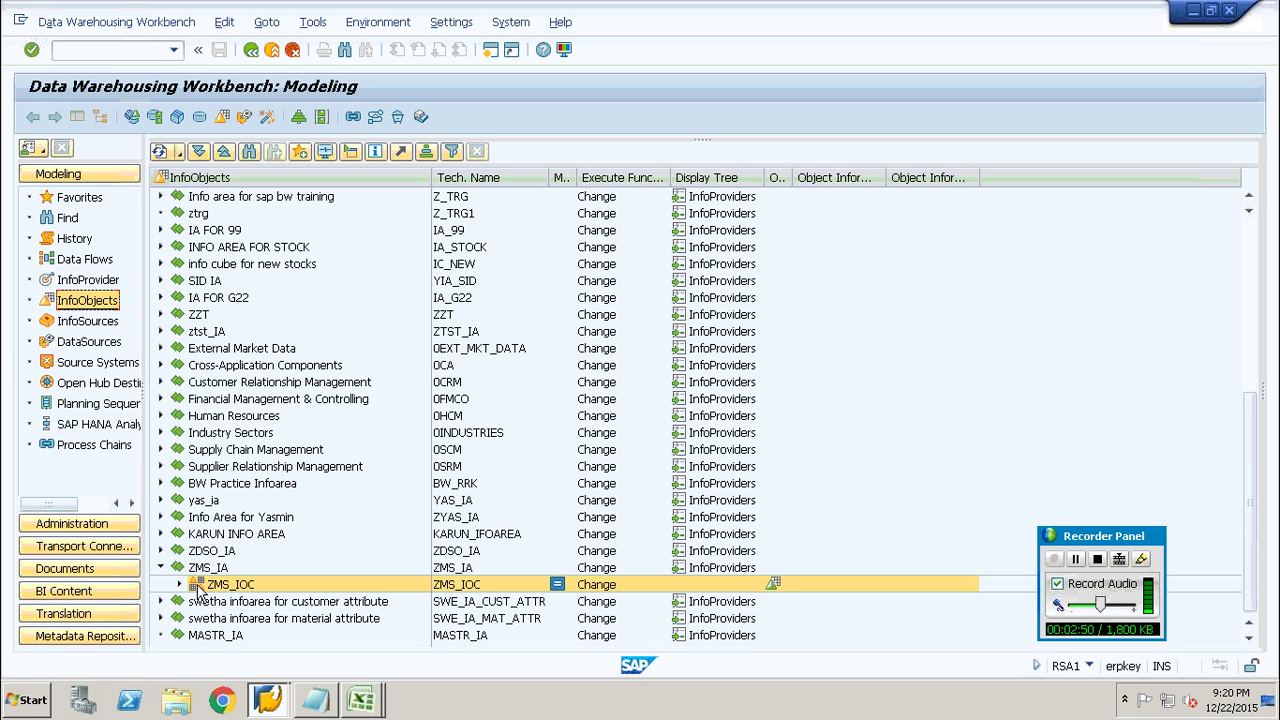
click(161, 567)
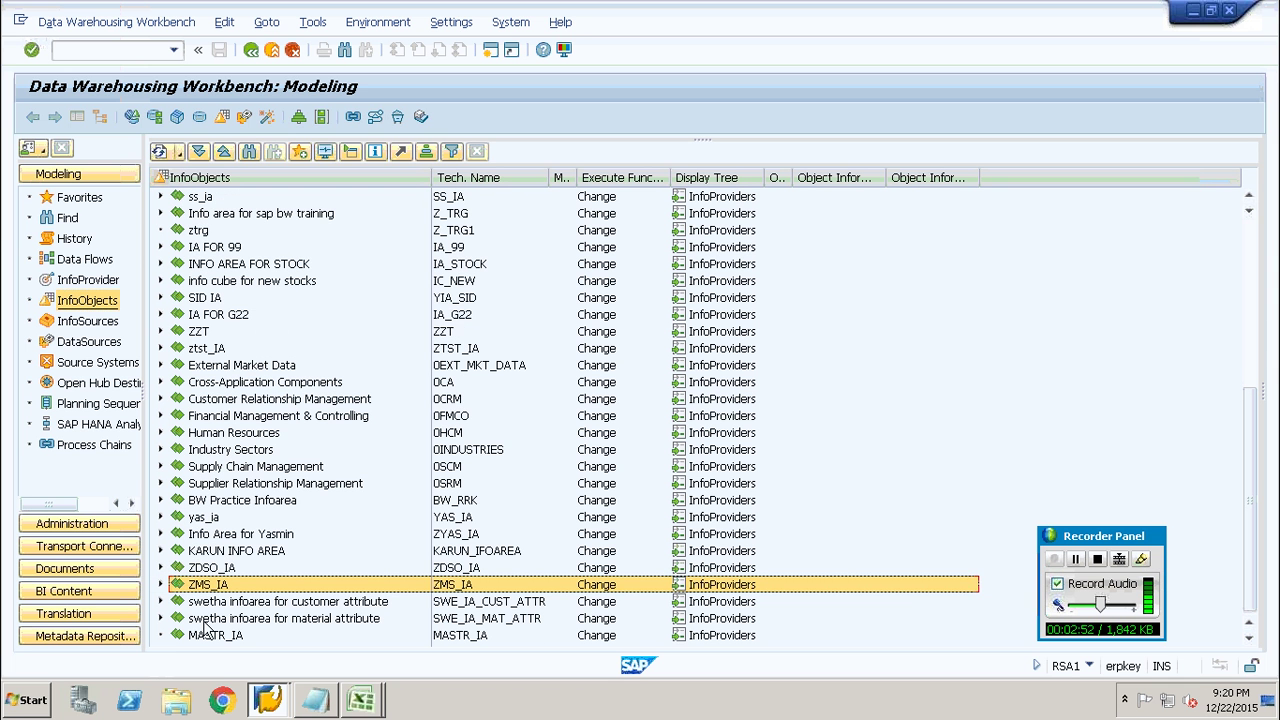
- Name a new InfoObject catalog MASTR_IOC in the MASTR_IA InfoArea
right_click(216, 638)
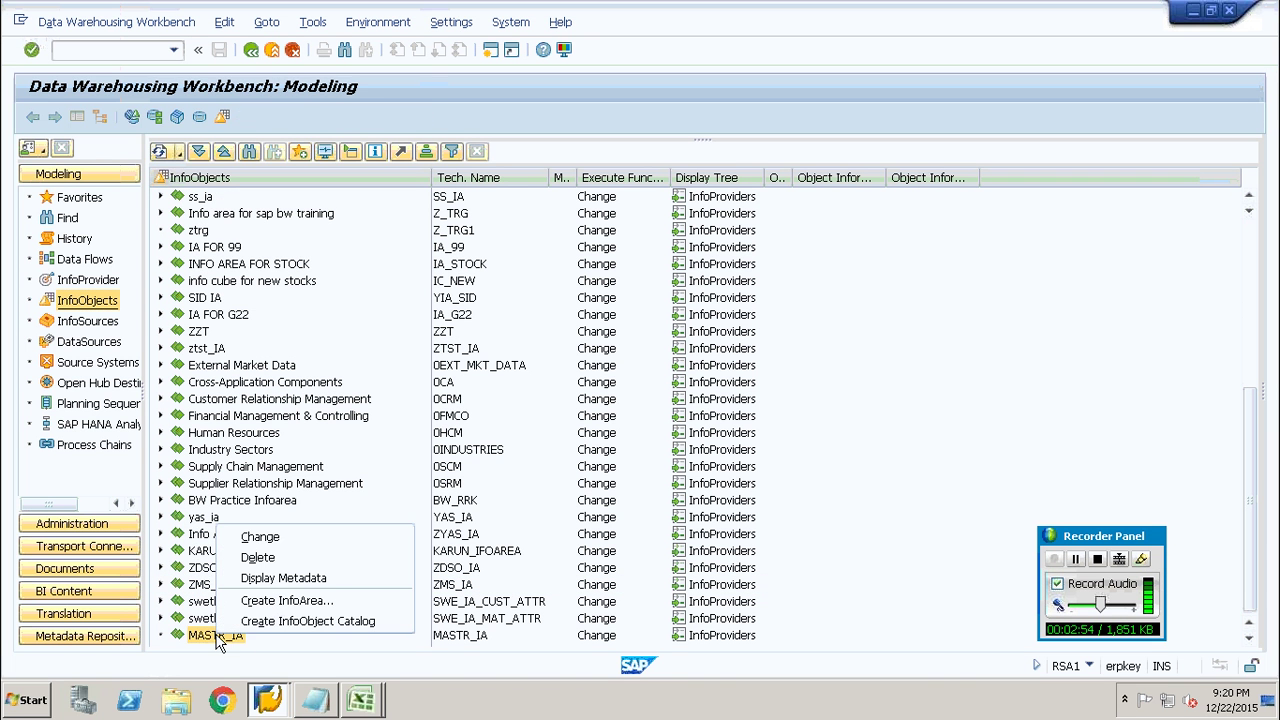
click(300, 621)
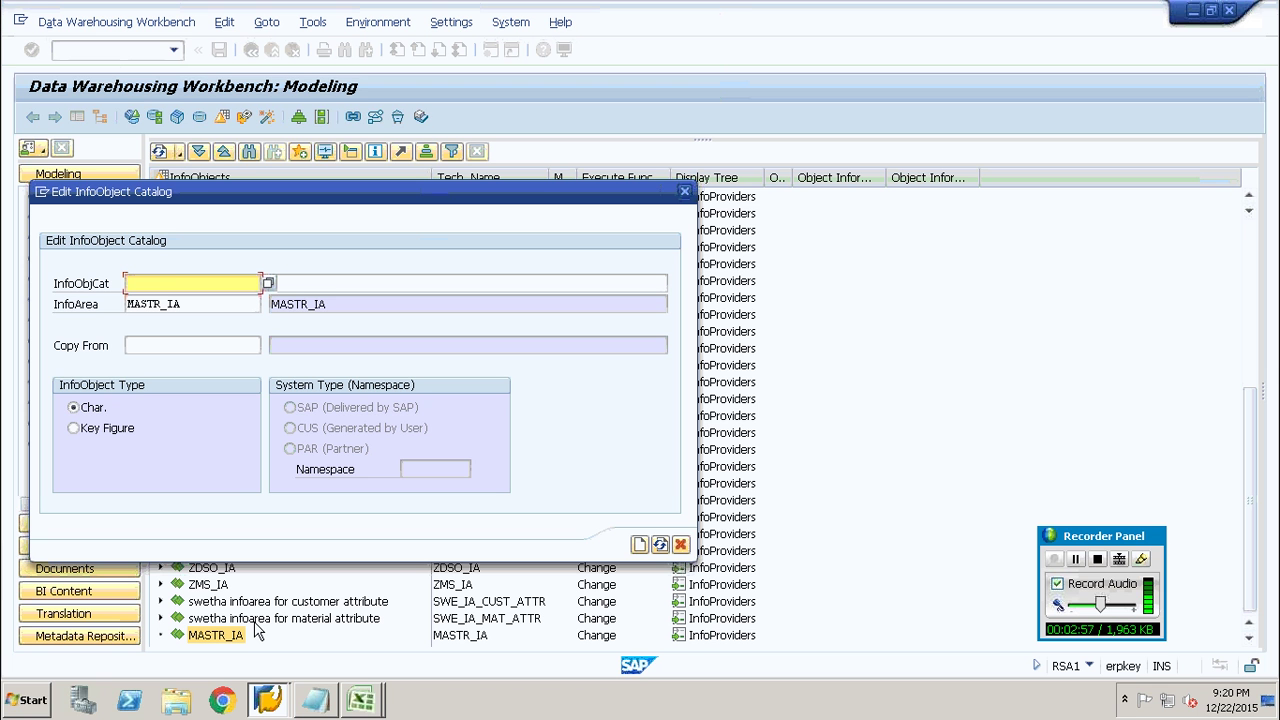
text(MASTR_IOC)
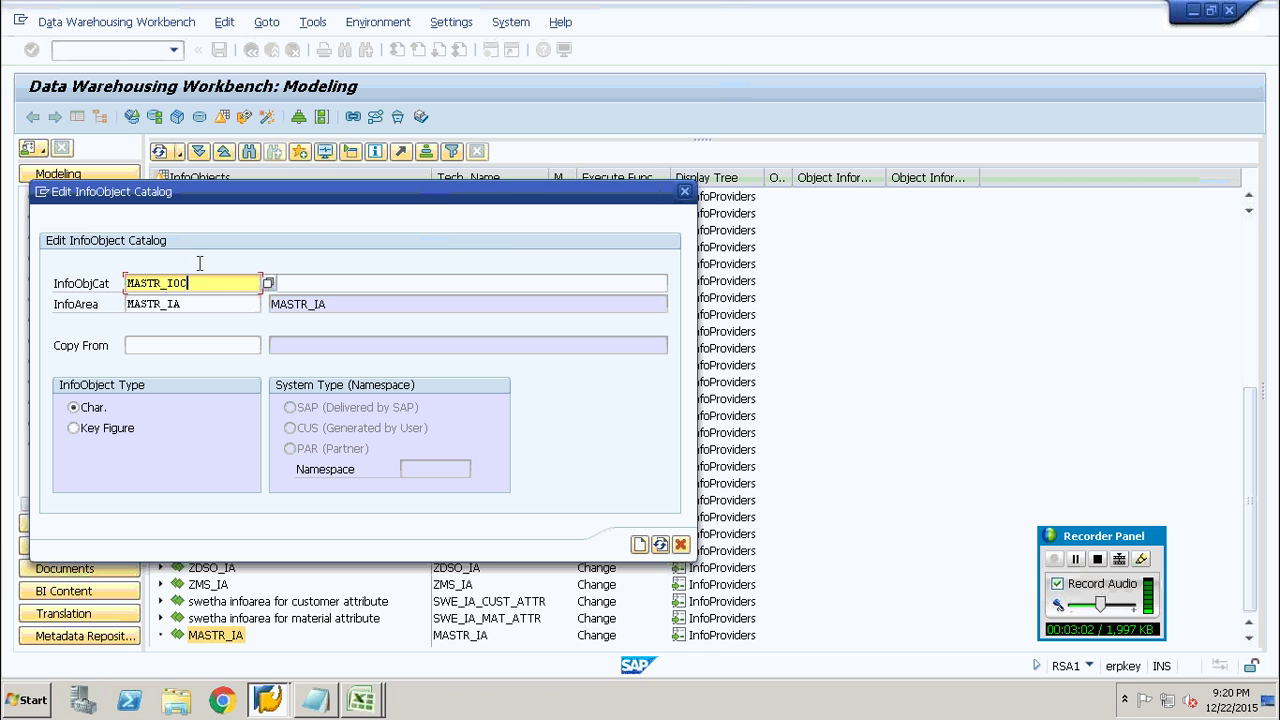
drag(178, 283, 127, 283)
click(181, 284)
click(200, 284)
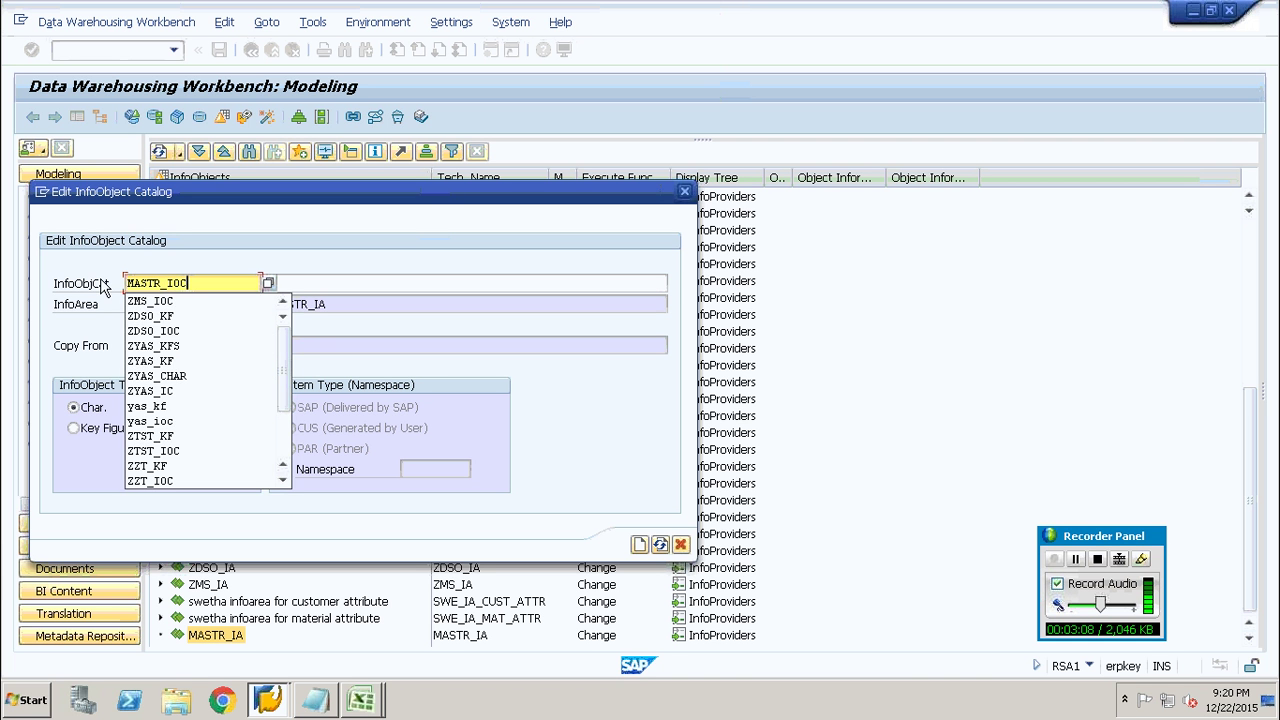
click(190, 283)
click(190, 283)
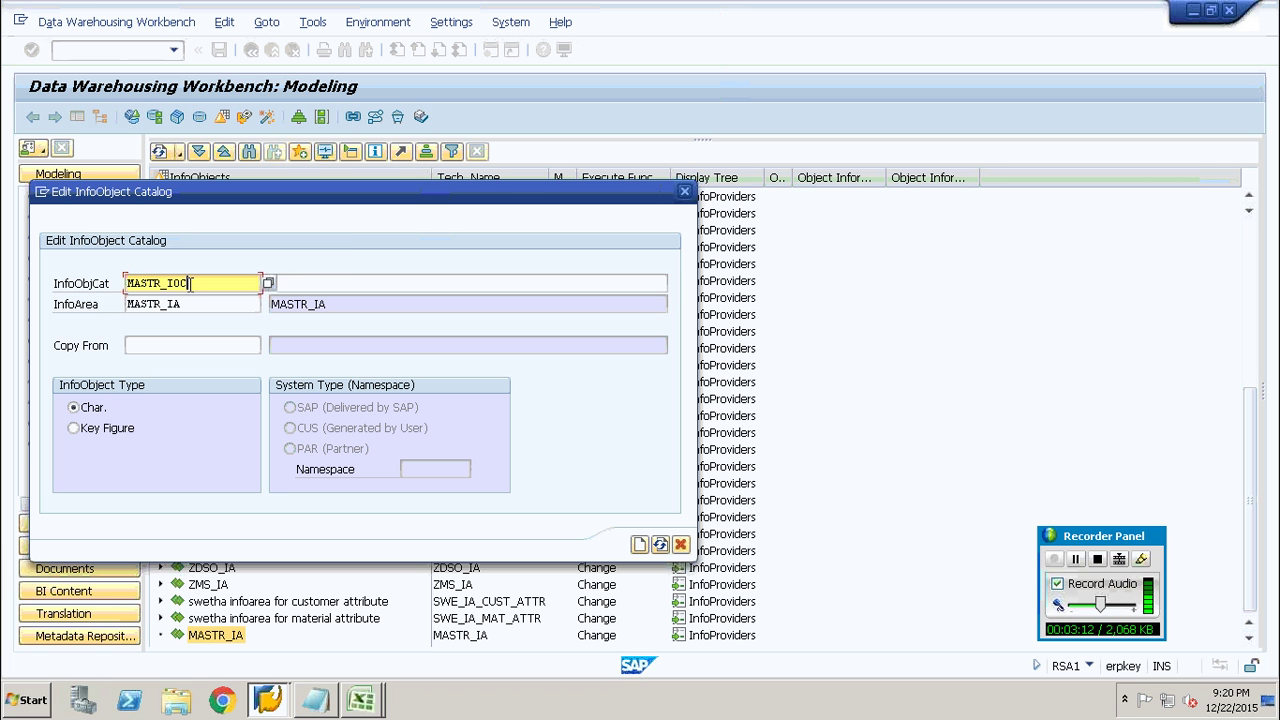
- Give the catalog description MASTR_IOC, create it and activate it
click(349, 282)
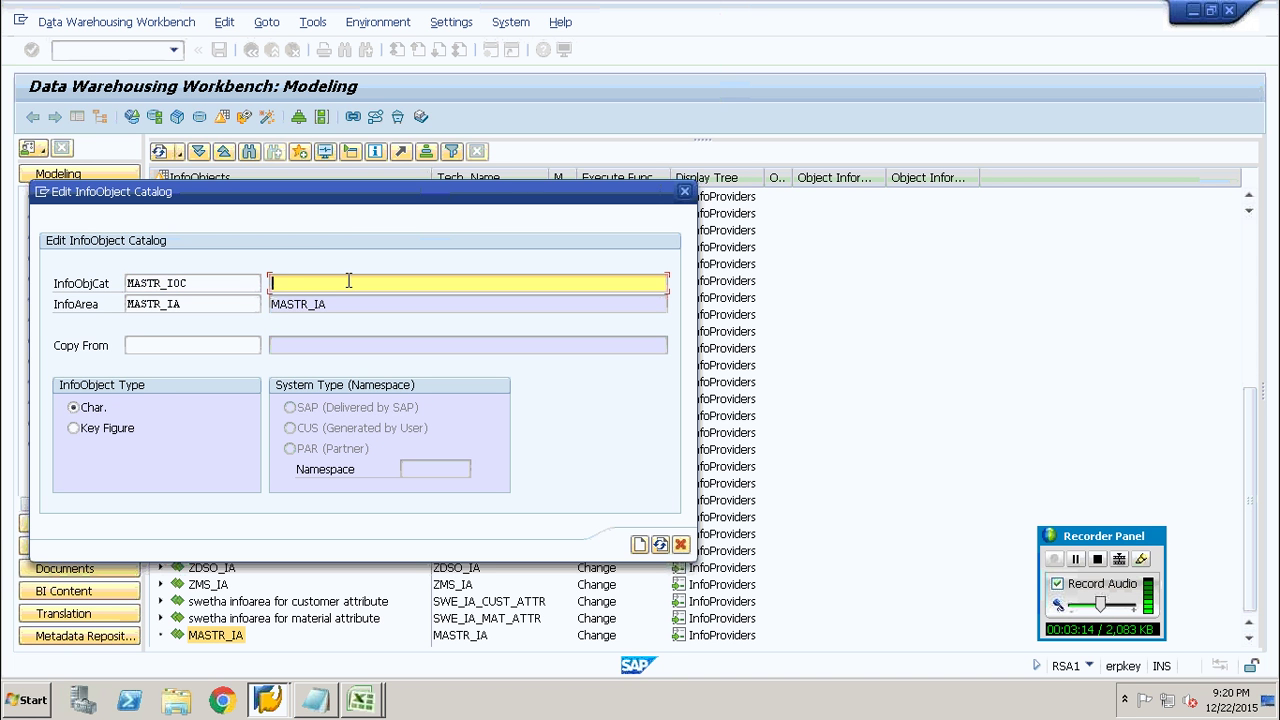
text(MASTR_IOC)
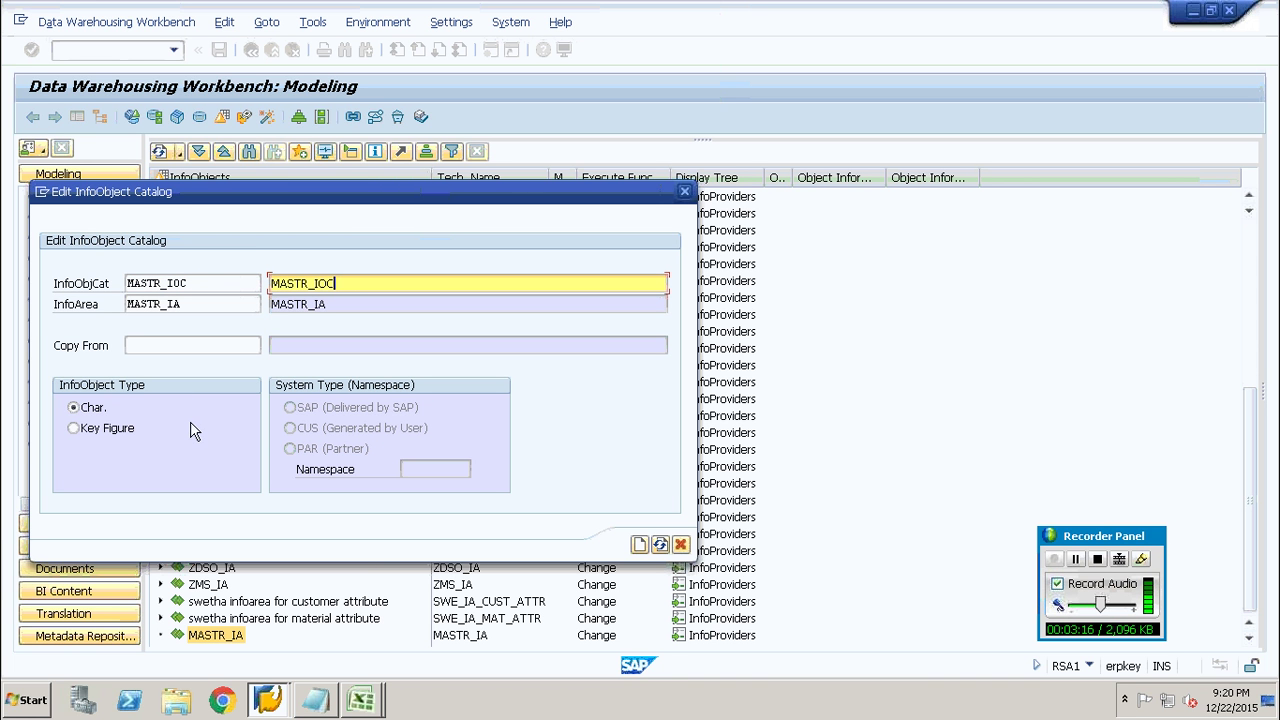
click(642, 544)
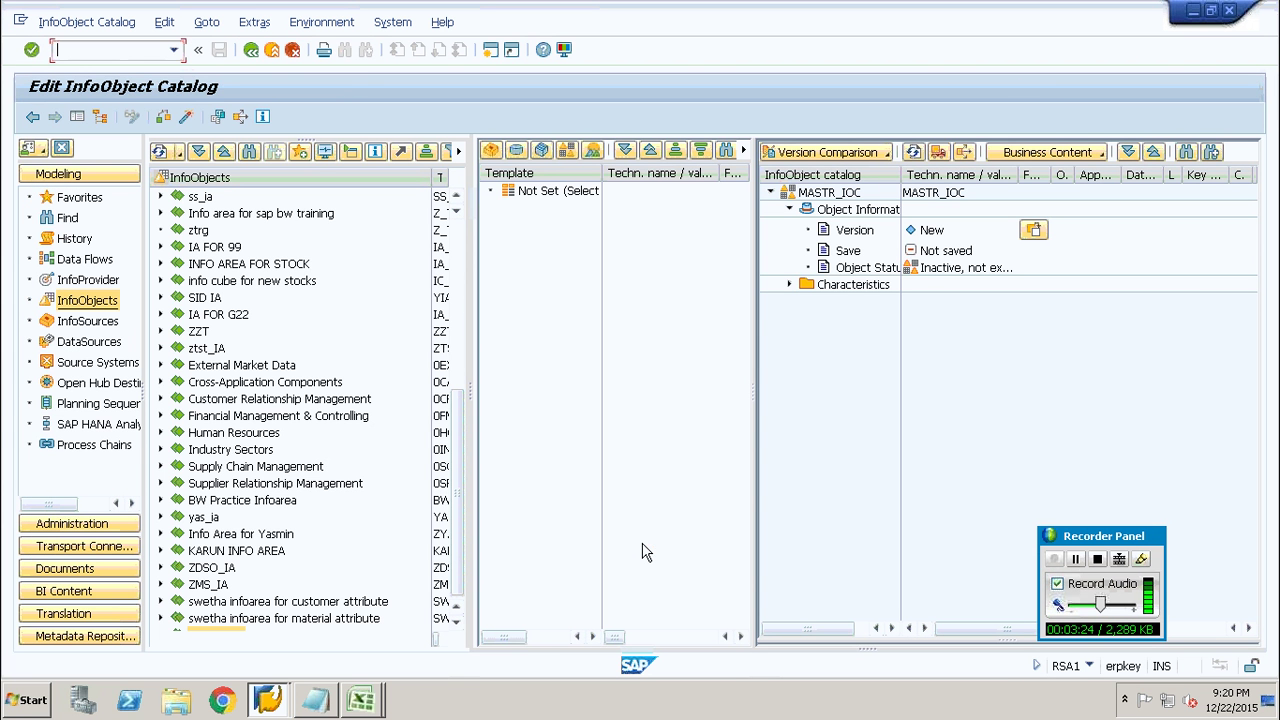
click(456, 620)
click(187, 117)
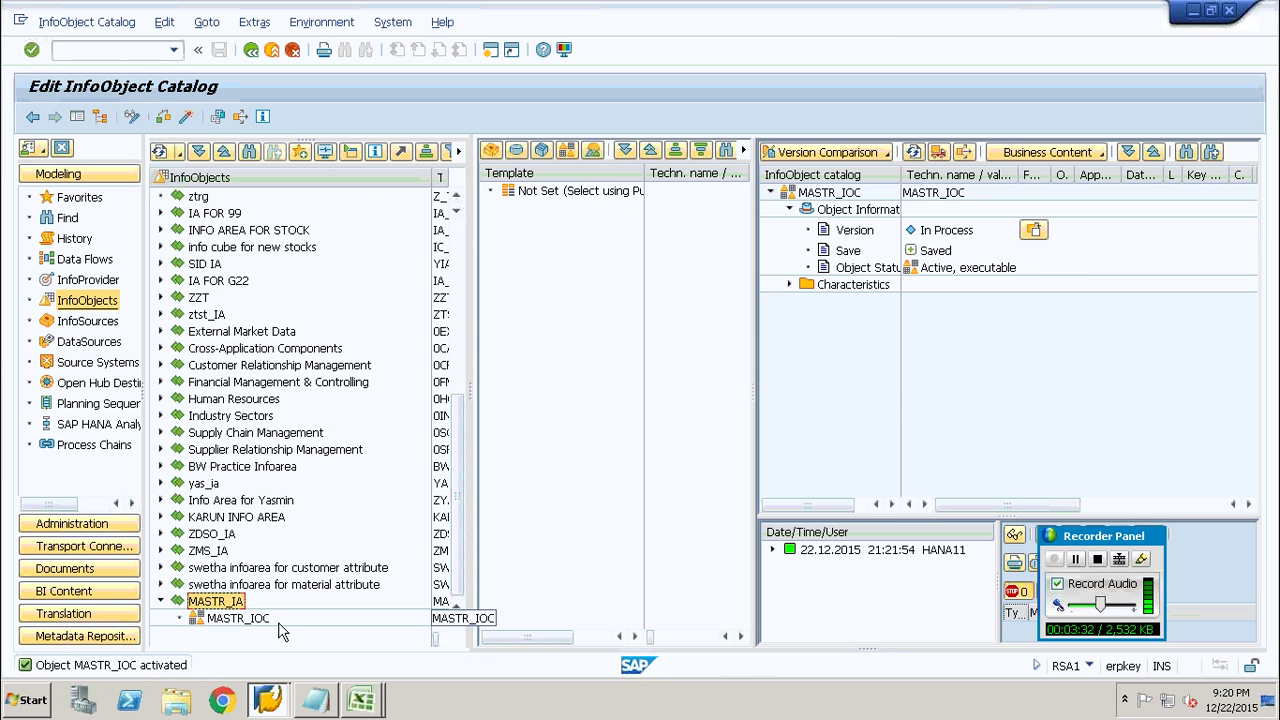
- Create characteristic MASTR_EID in MASTR_IOC with long description MASTR_EID
right_click(255, 618)
click(293, 607)
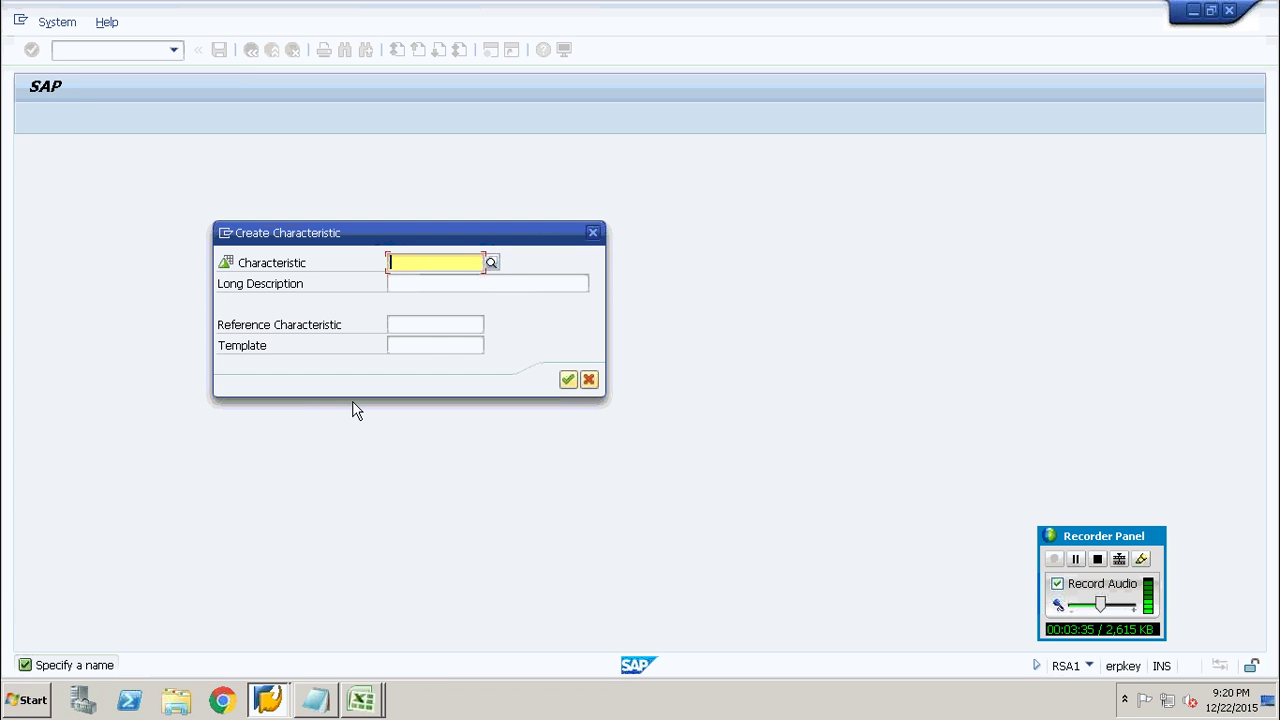
text(MASTR)
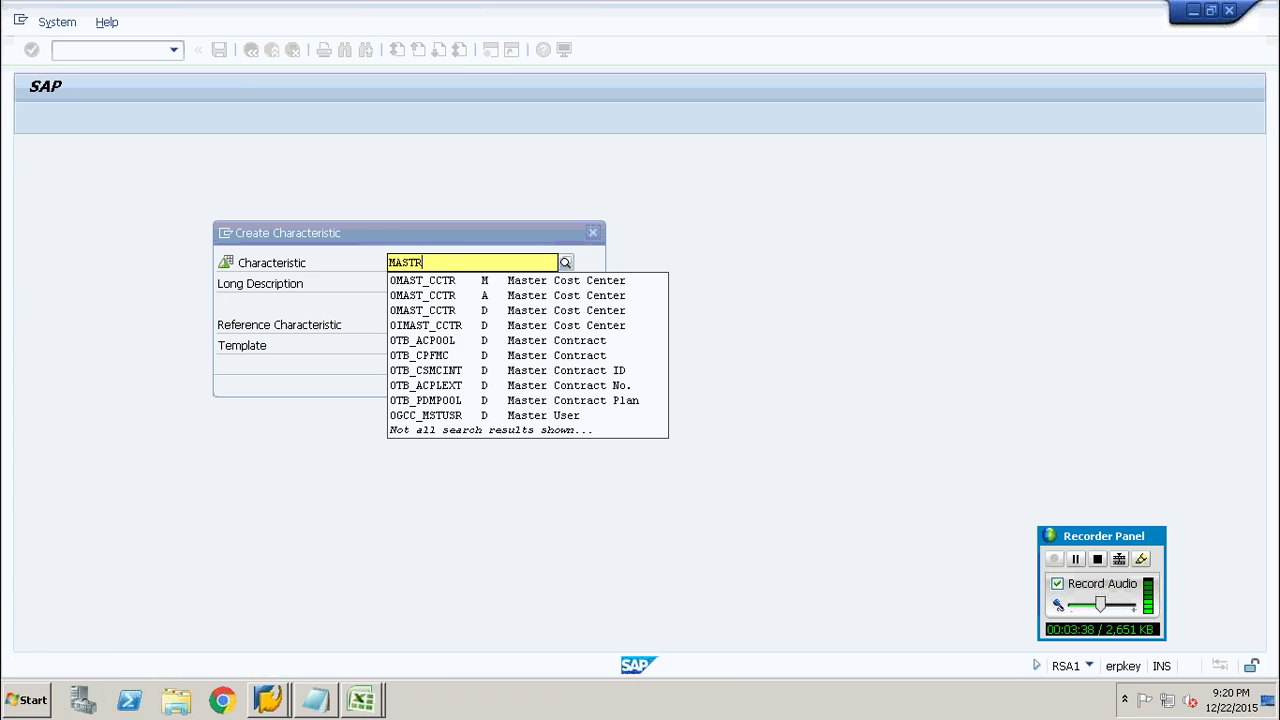
text(_EID)
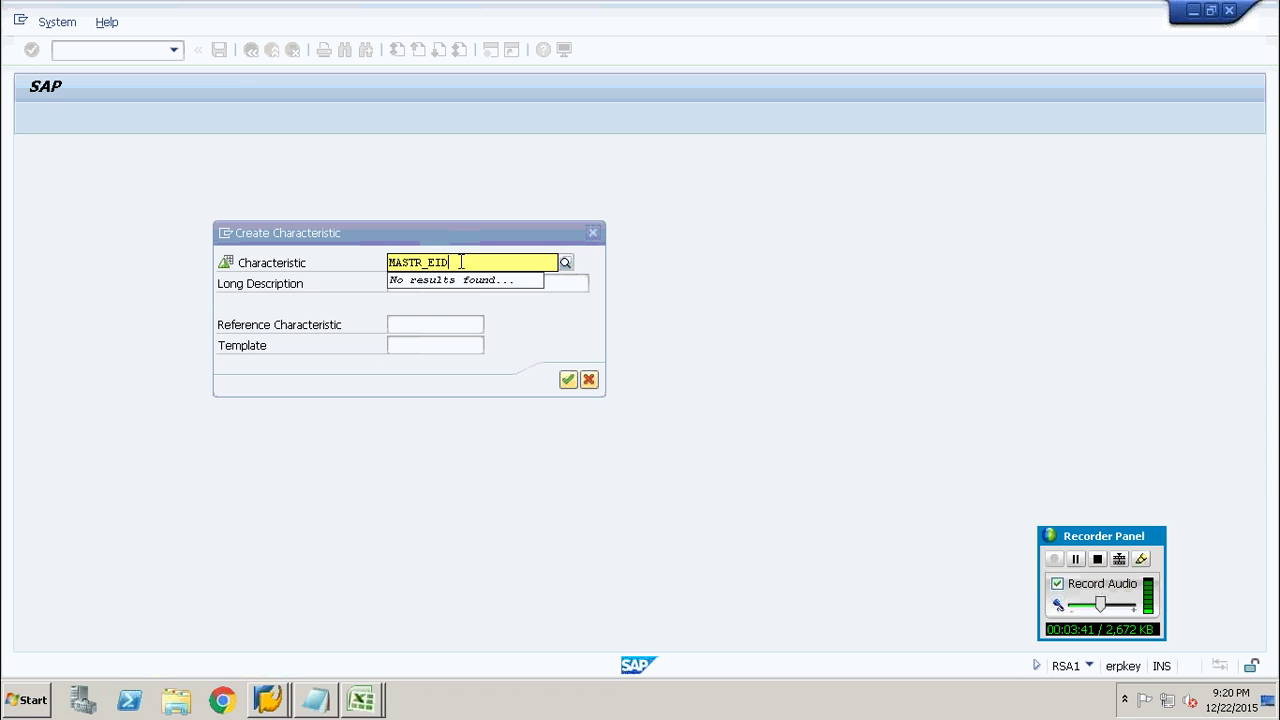
drag(463, 262, 363, 266)
key(ctrl+c)
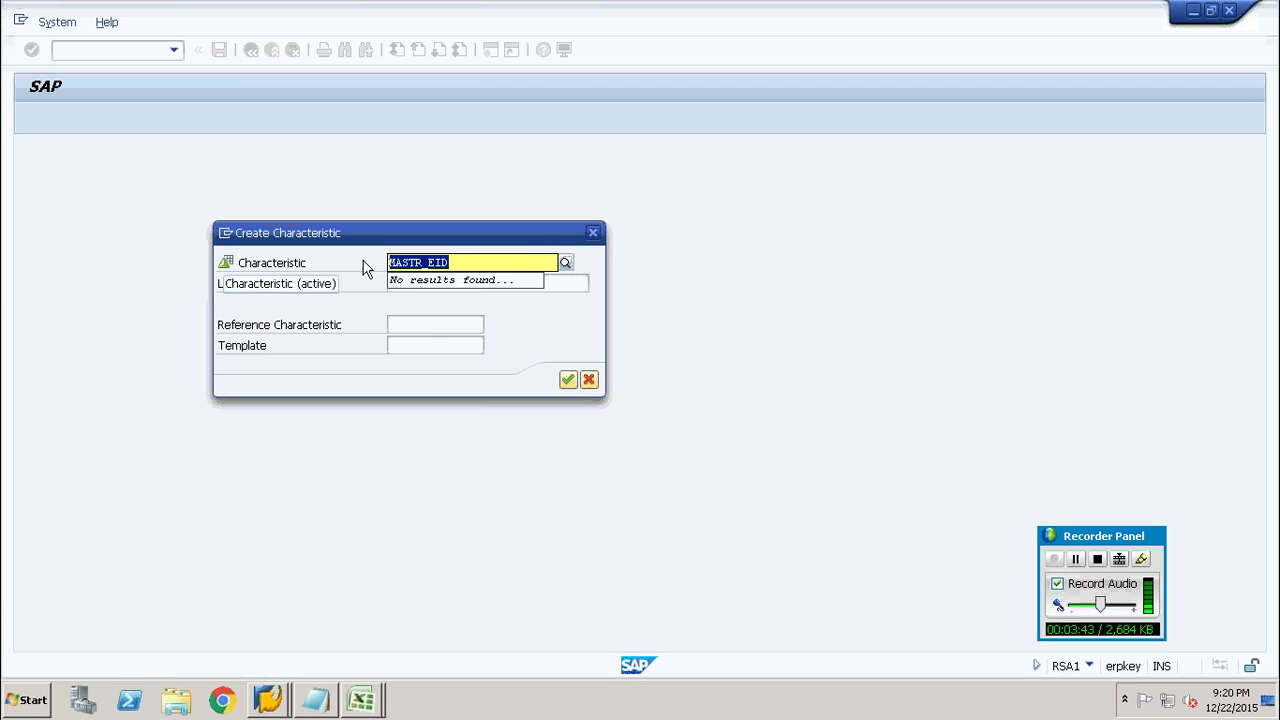
click(429, 285)
key(ctrl+v)
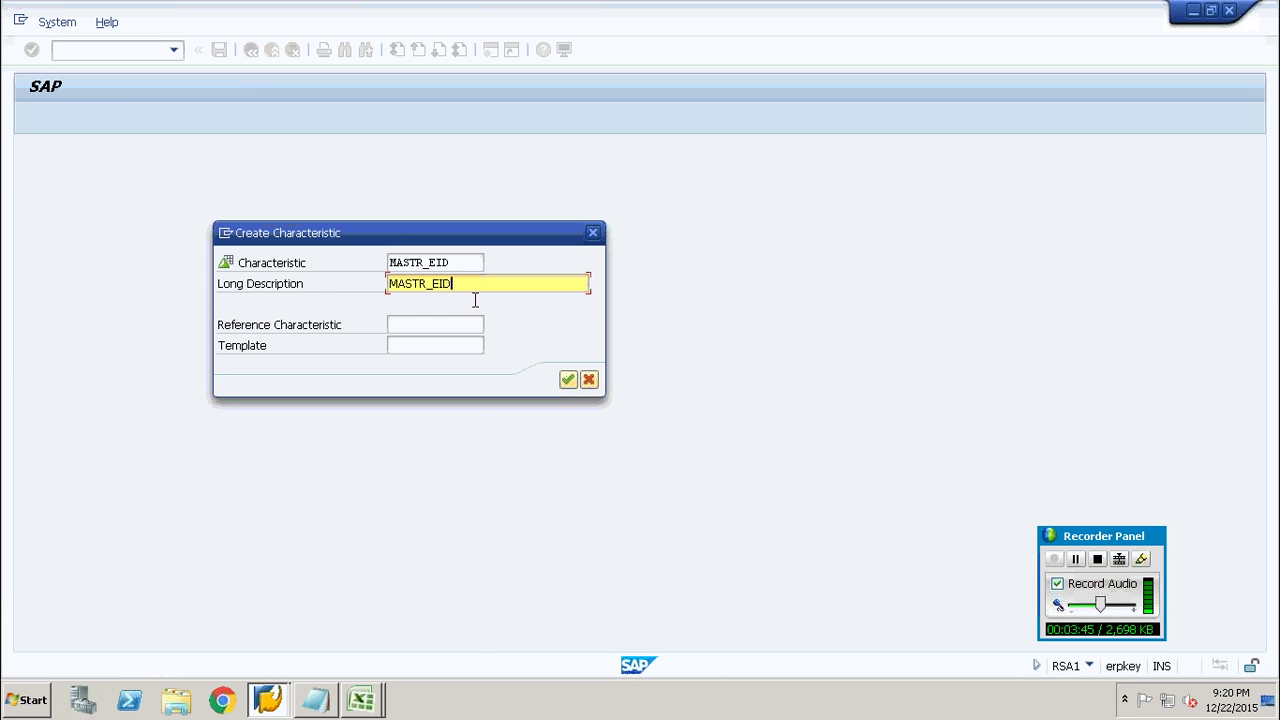
click(566, 379)
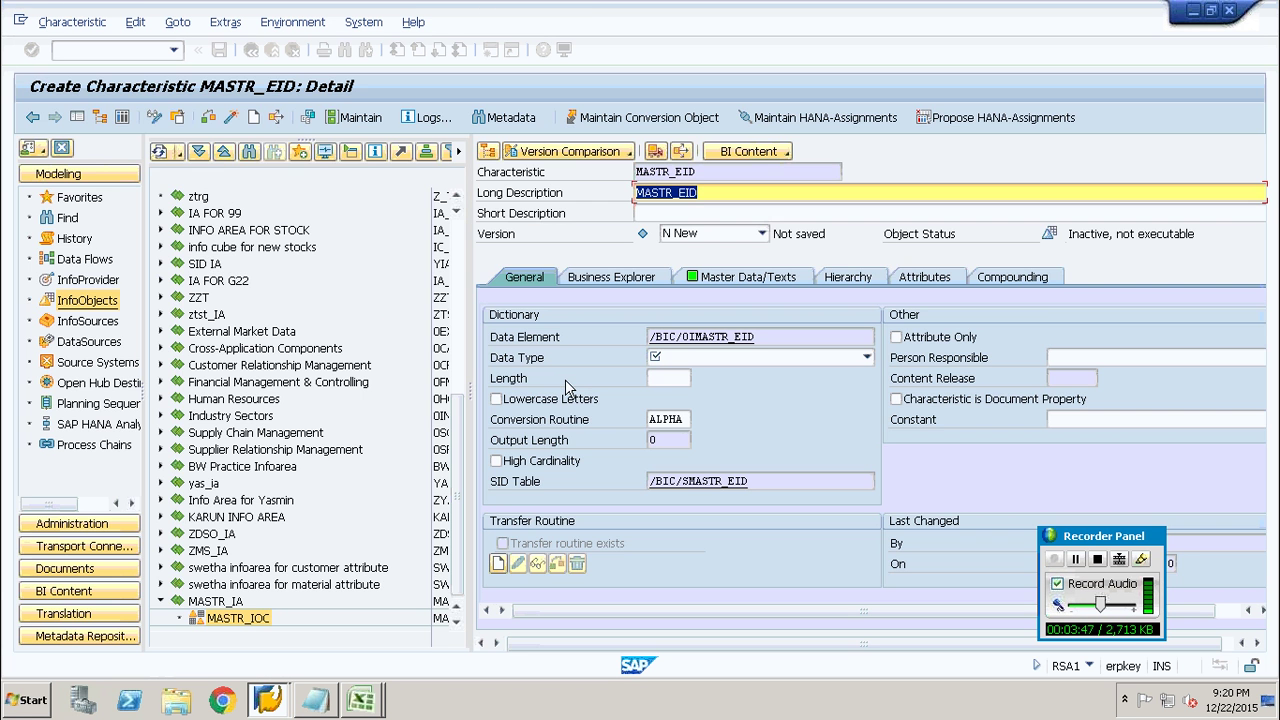
- Set MASTR_EID to data type CHAR, length 5, and activate it
click(698, 364)
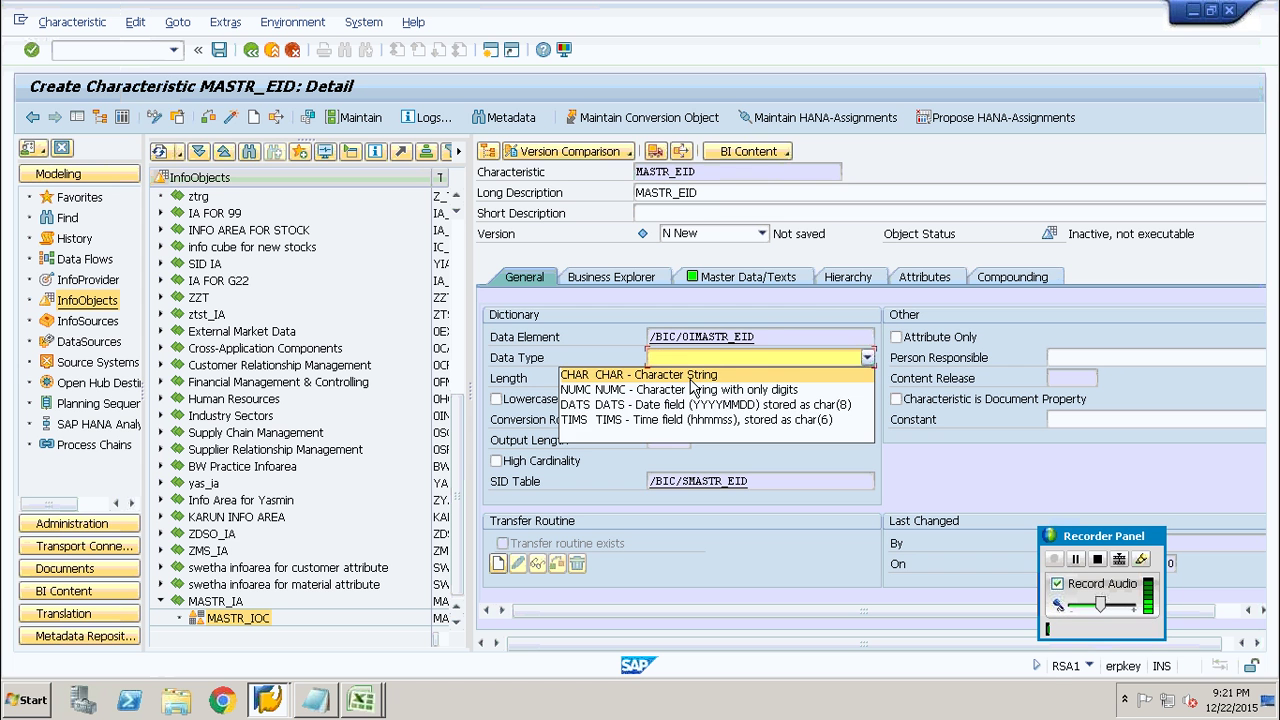
click(698, 374)
click(669, 380)
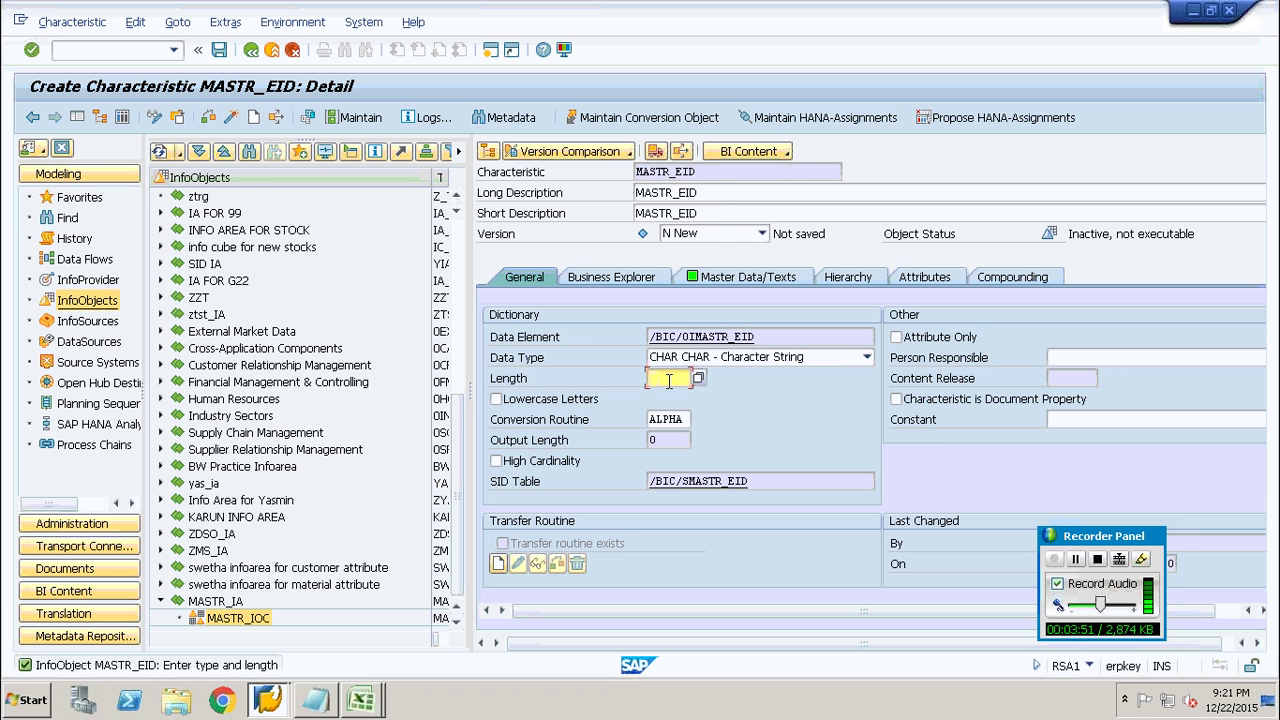
text(5)
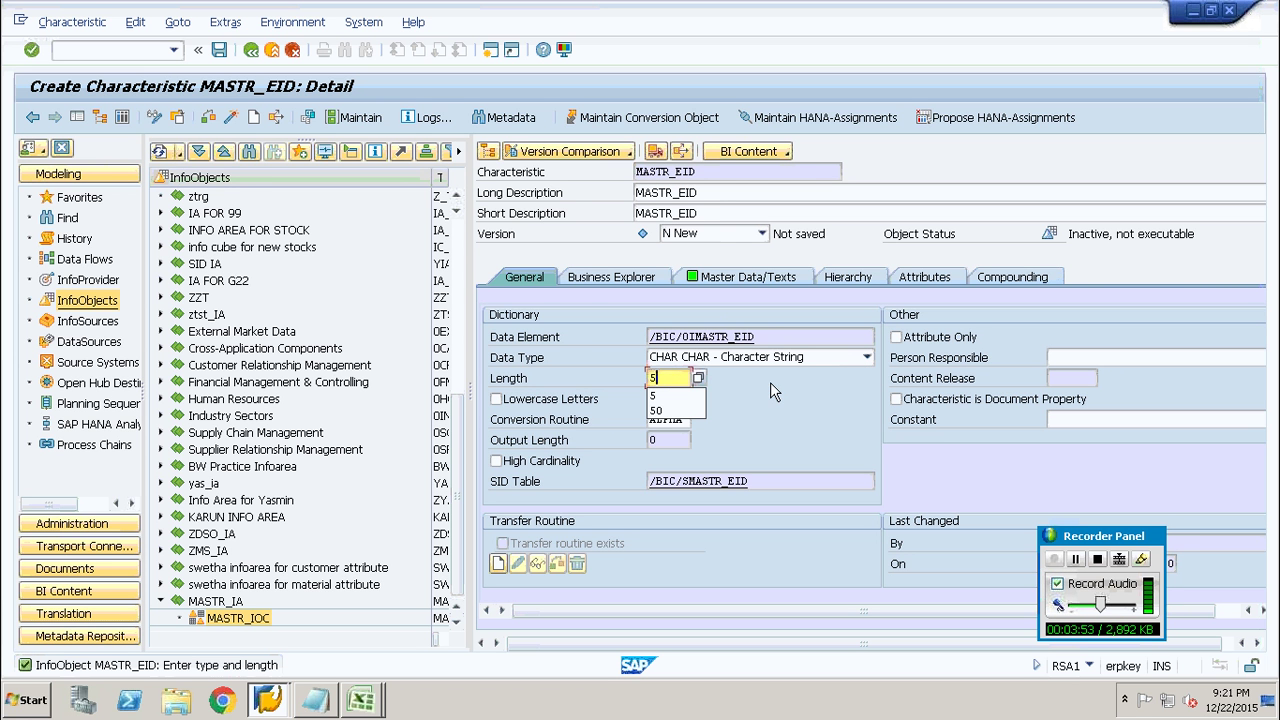
key(Escape)
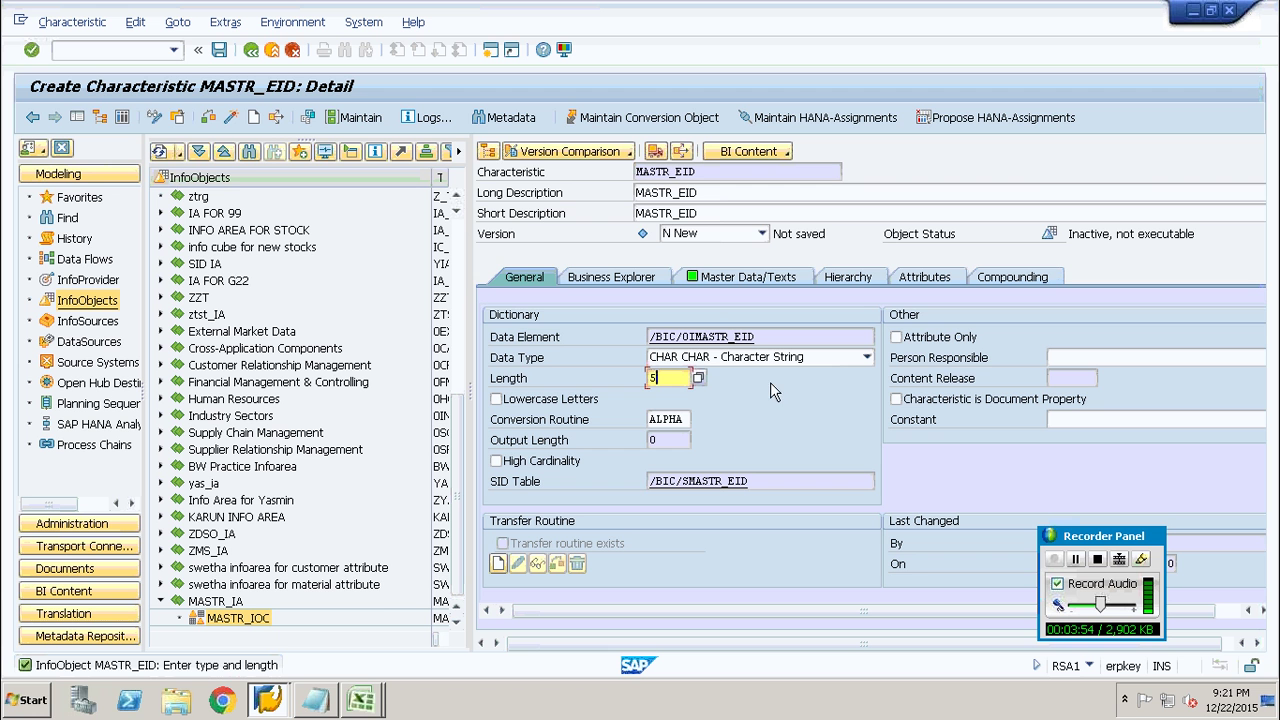
click(231, 118)
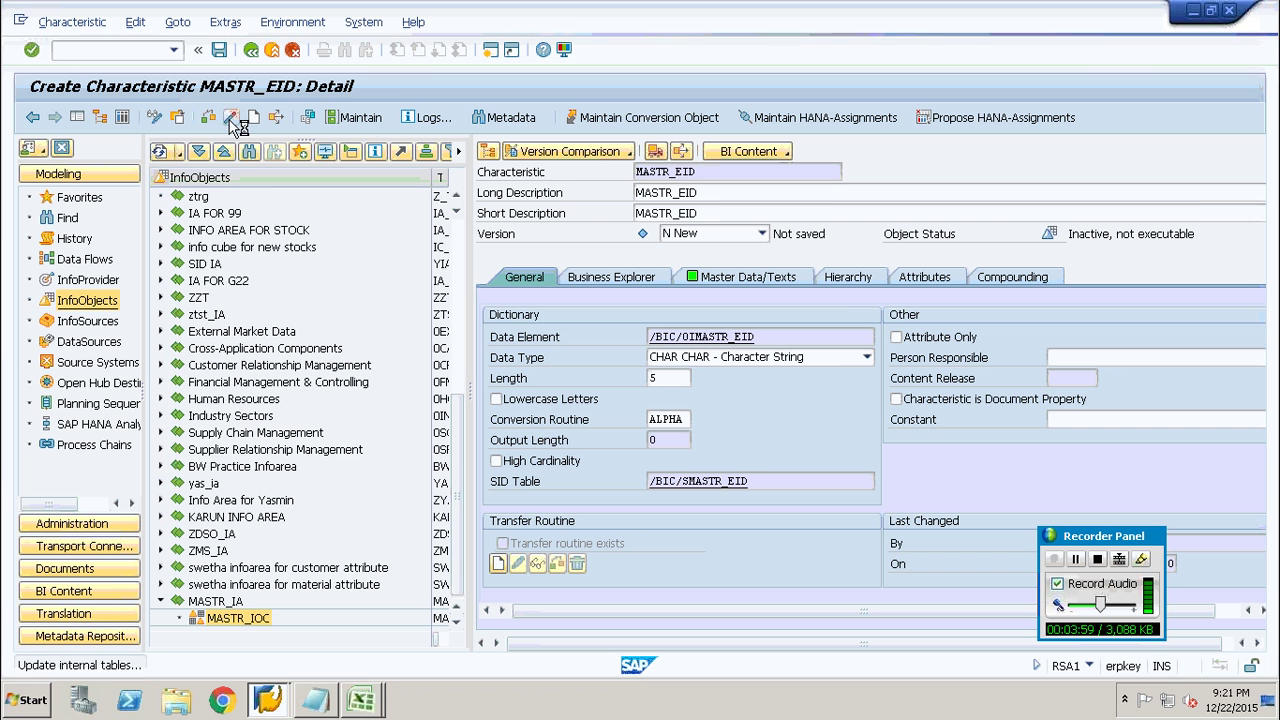
click(362, 696)
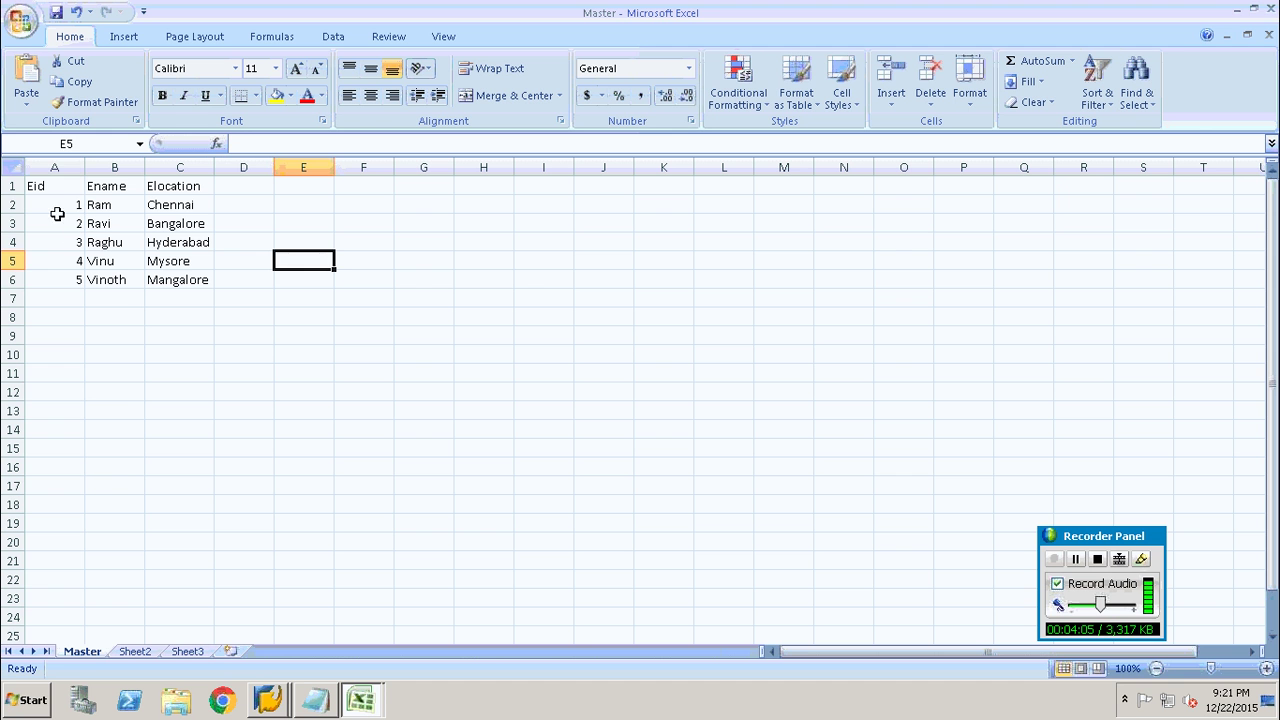
- Check the first employee's Eid, Ename and Elocation in cells A2–C2, then minimize Excel
click(57, 204)
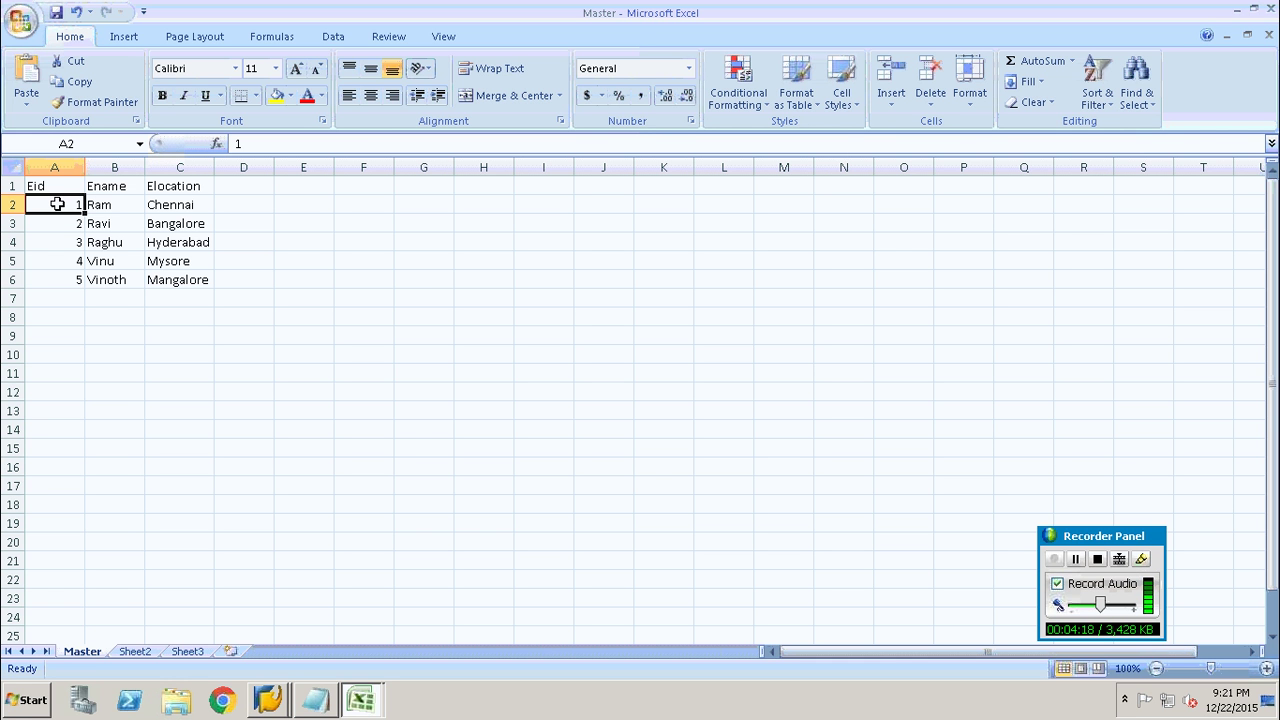
click(102, 205)
click(166, 212)
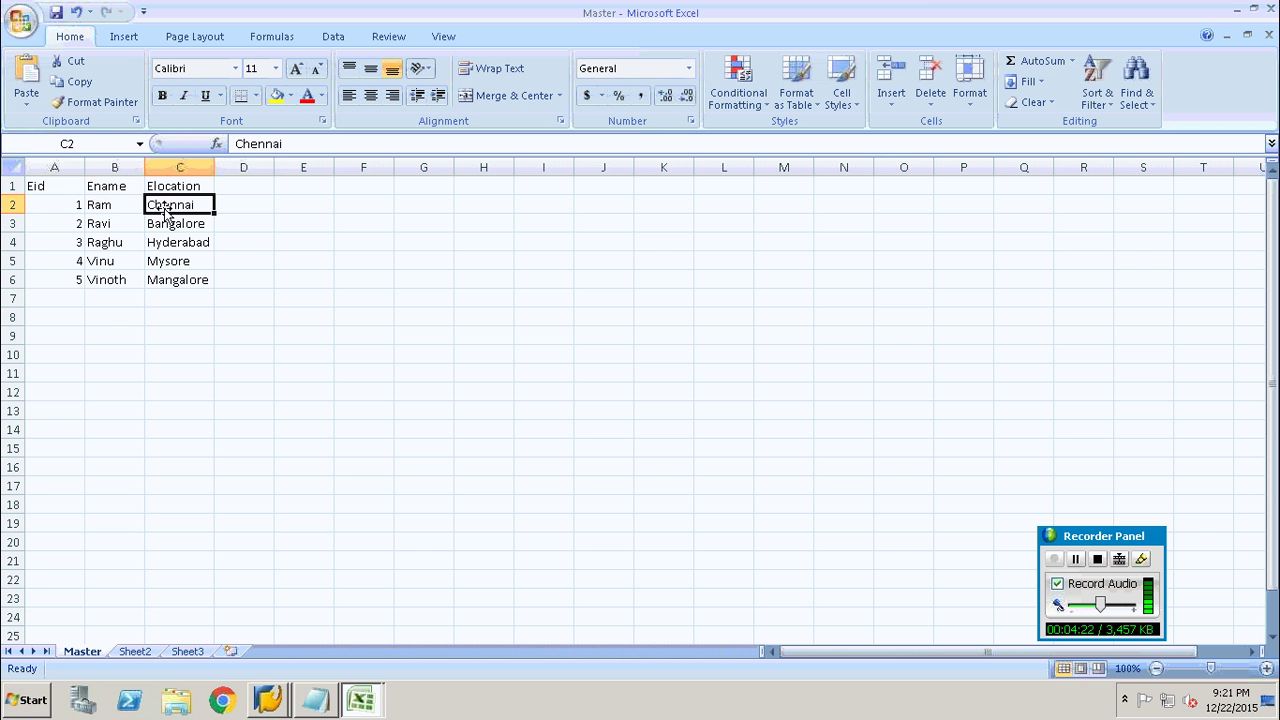
click(1237, 9)
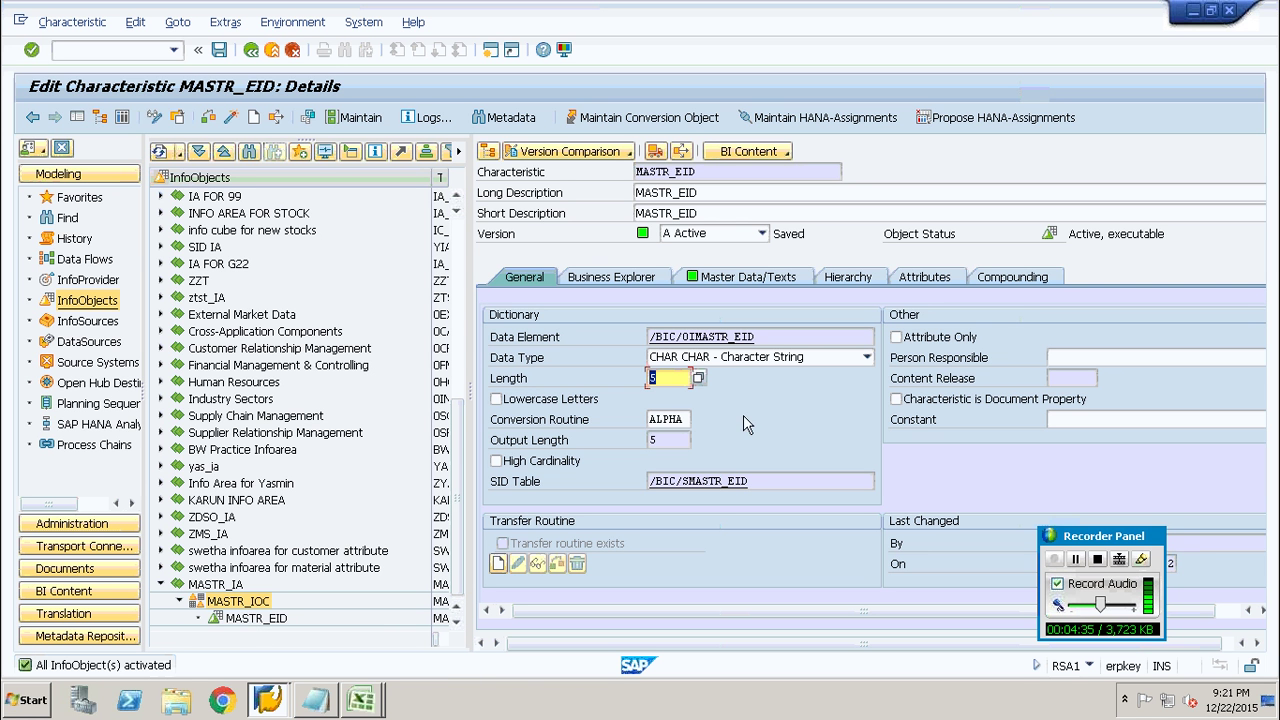
- Enter MASTR_ENAME in the first row of MASTR_EID's Attributes tab
click(940, 283)
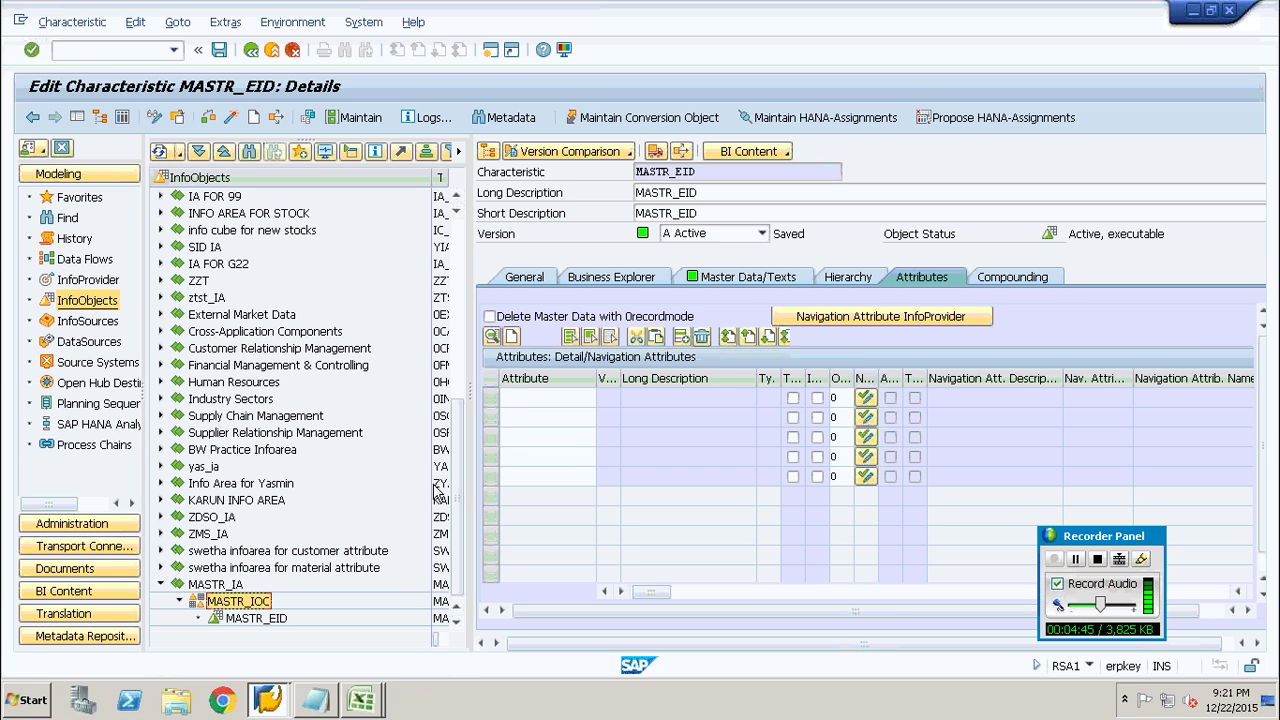
click(537, 399)
text(MASTR_)
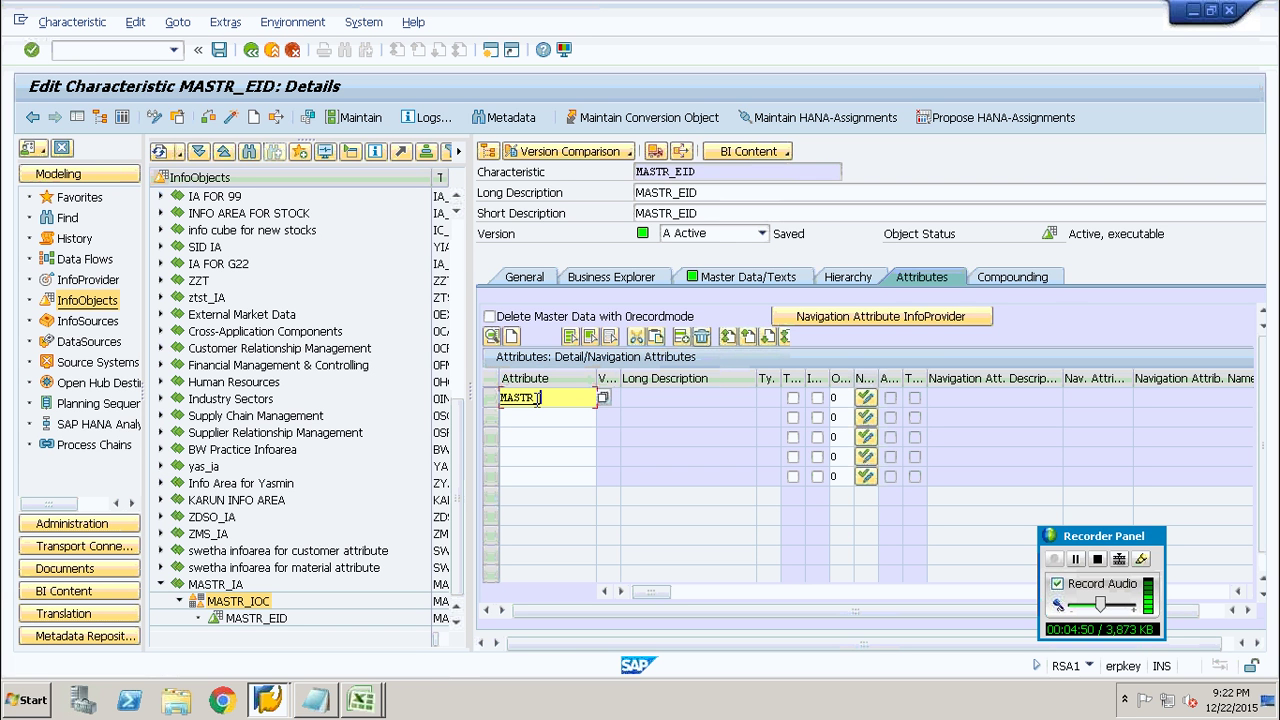
text(ENAME)
key(Return)
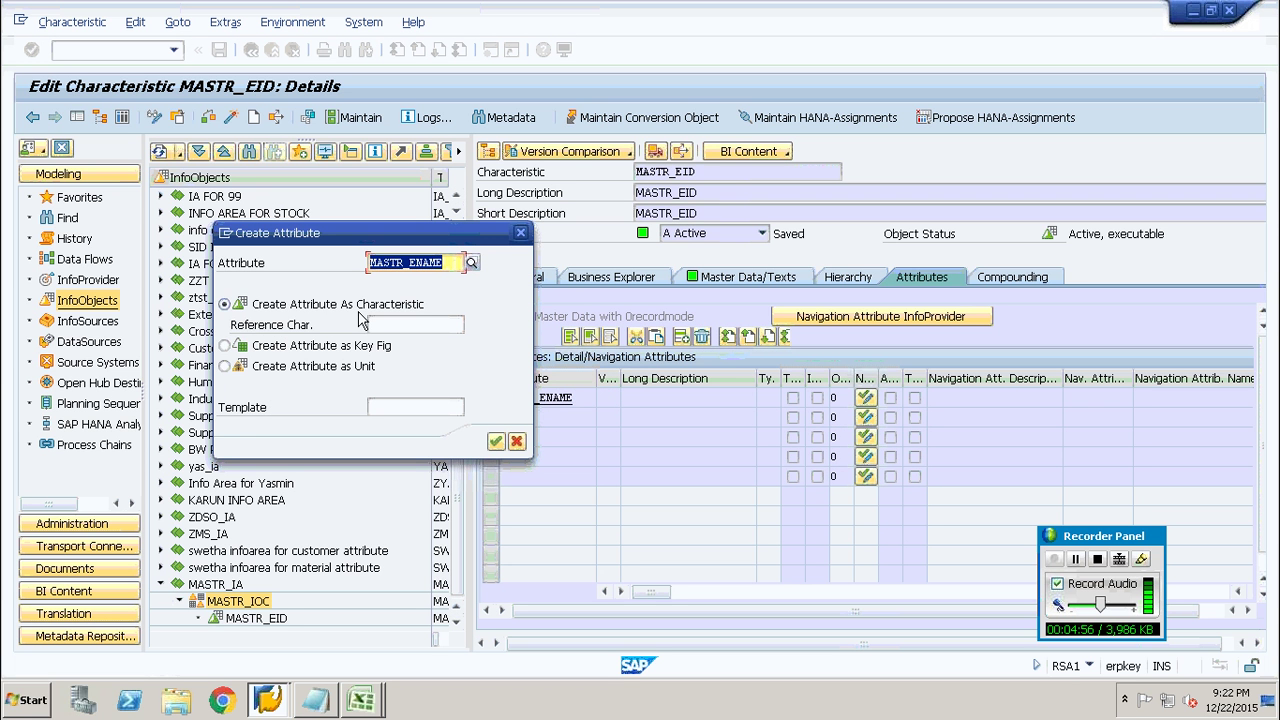
- Shorten the too-long attribute name MASTR_ENAME to MST_ENAM and confirm creating it
click(494, 443)
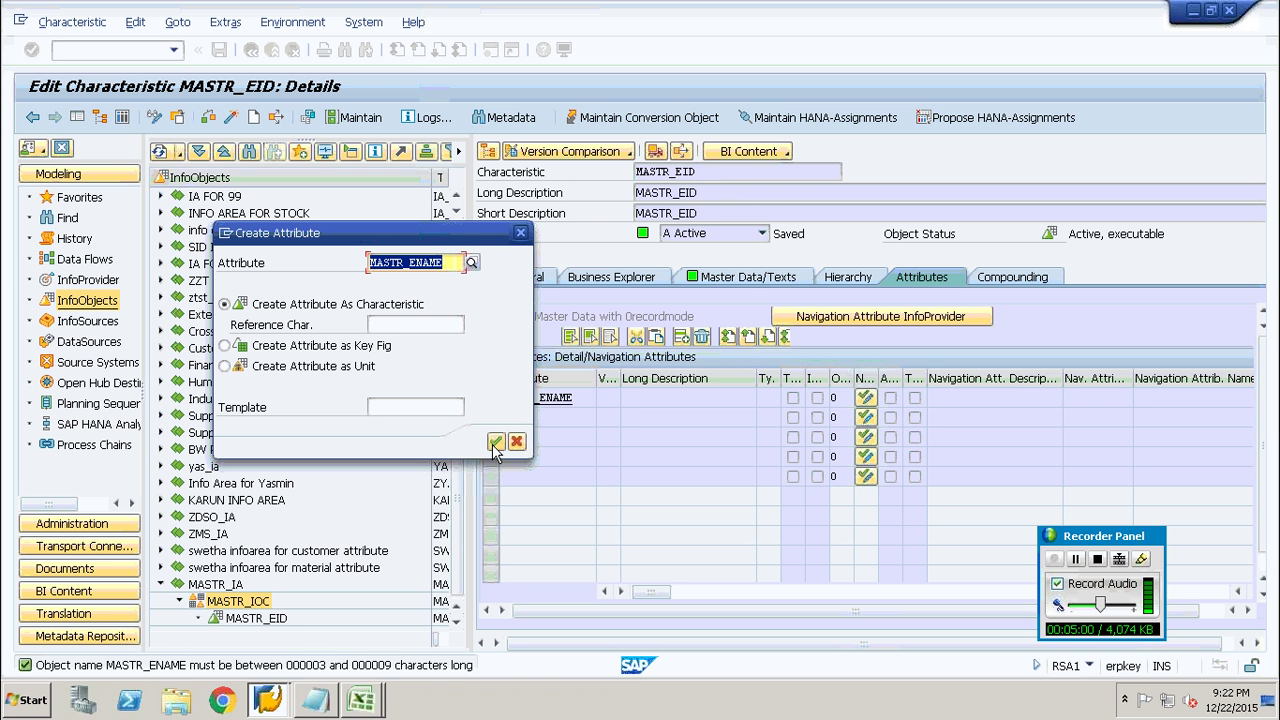
click(408, 262)
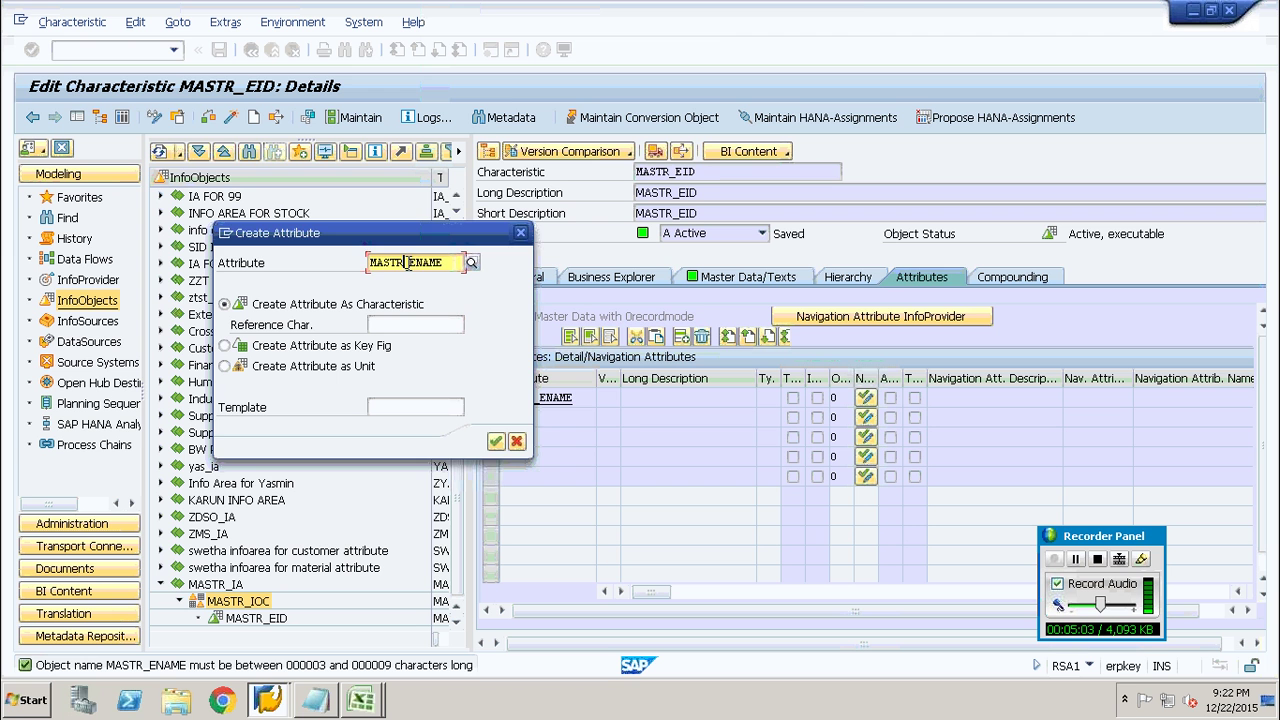
key(BackSpace)
key(BackSpace)
key(BackSpace)
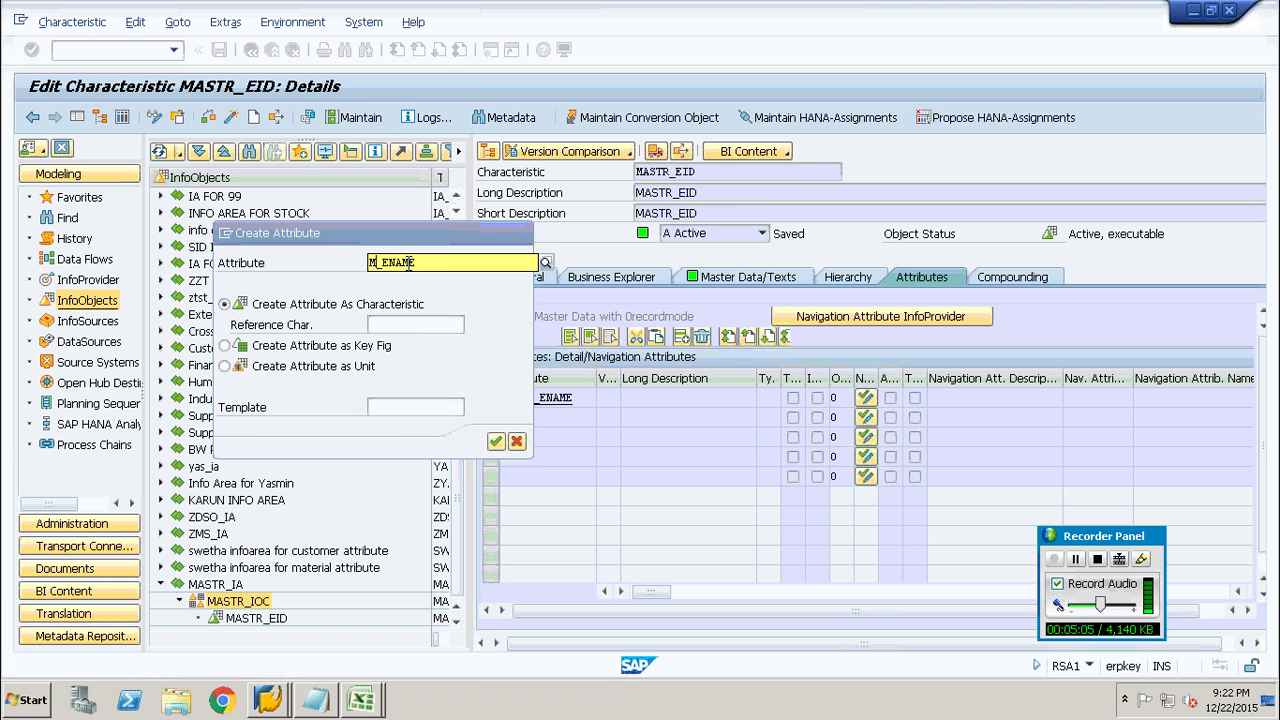
key(BackSpace)
text(s)
key(BackSpace)
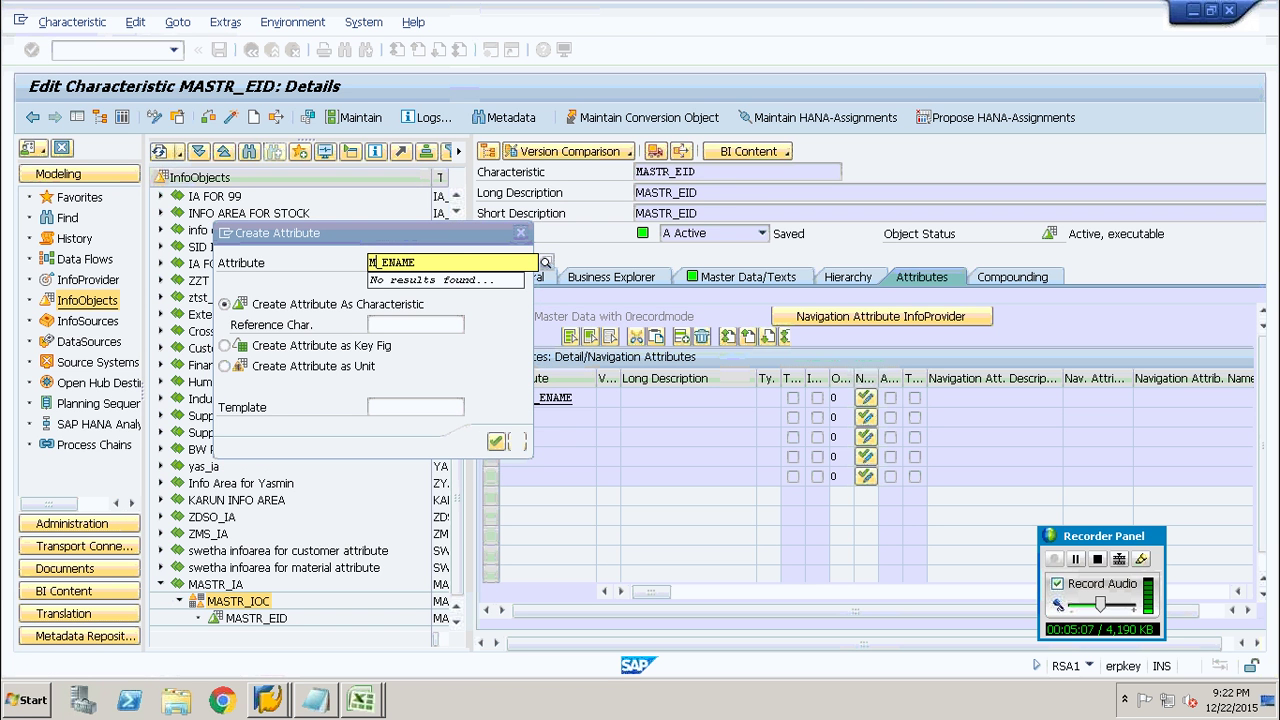
text(ST)
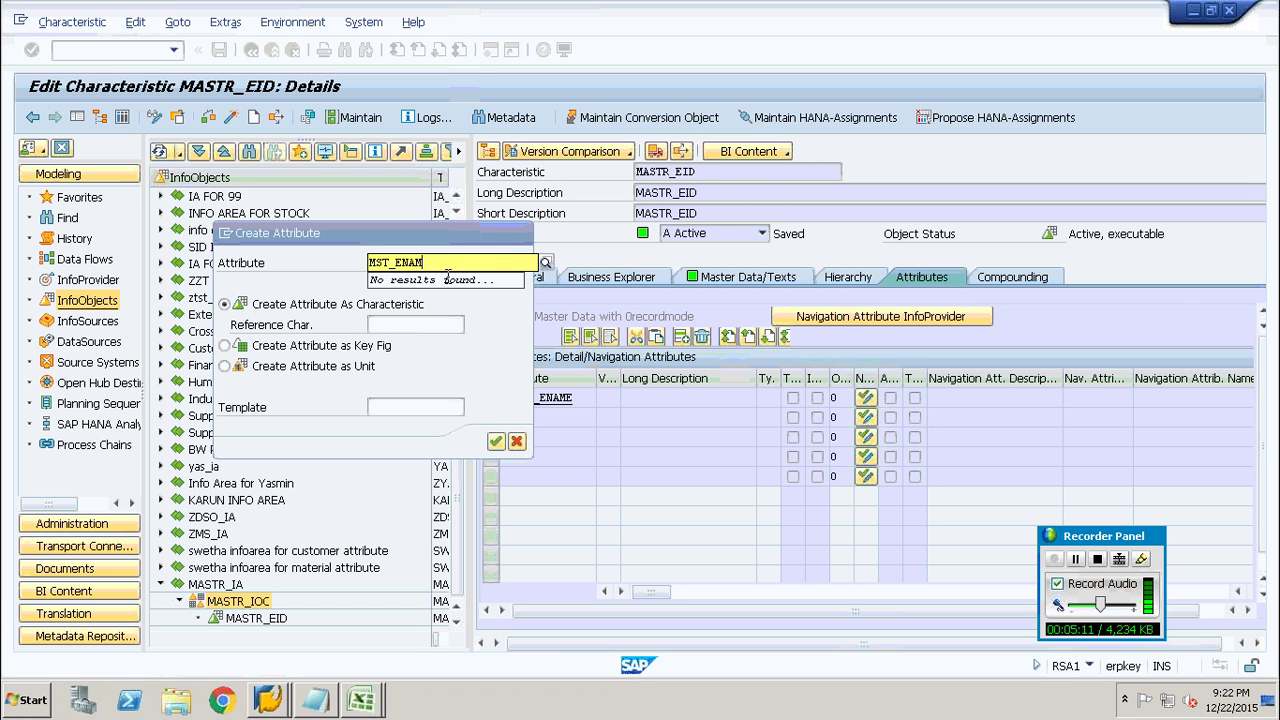
key(BackSpace)
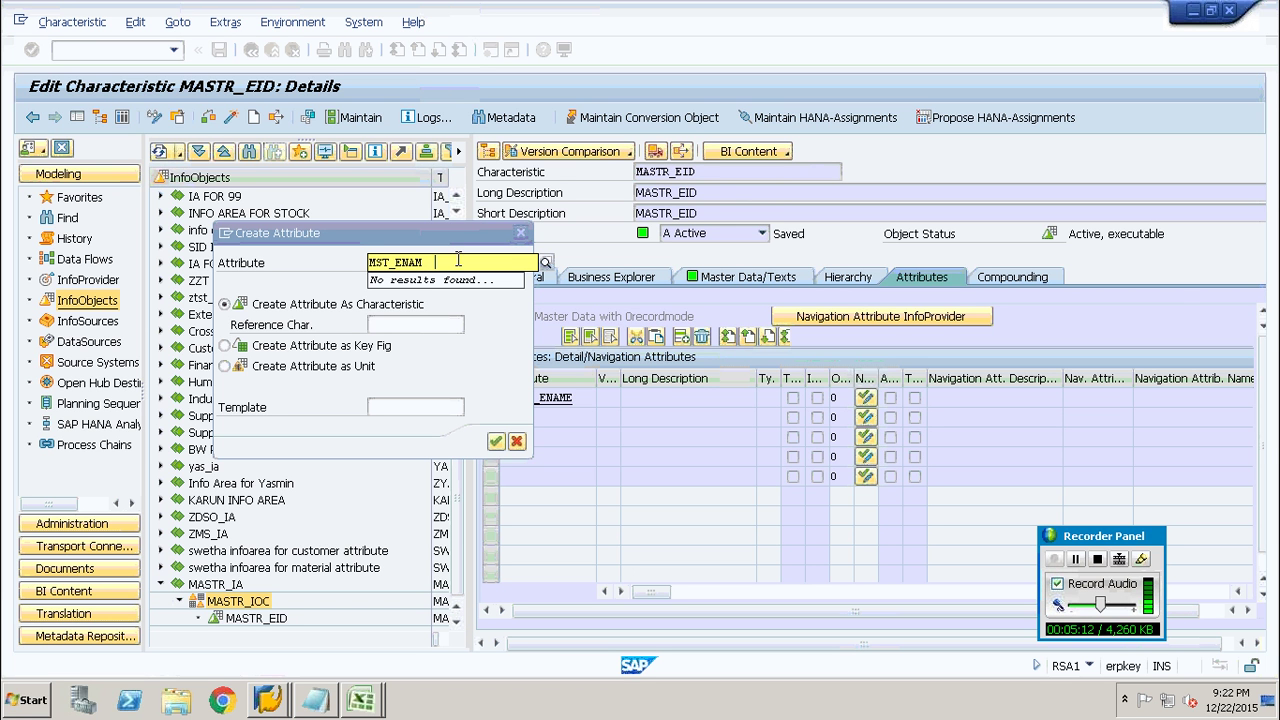
click(495, 441)
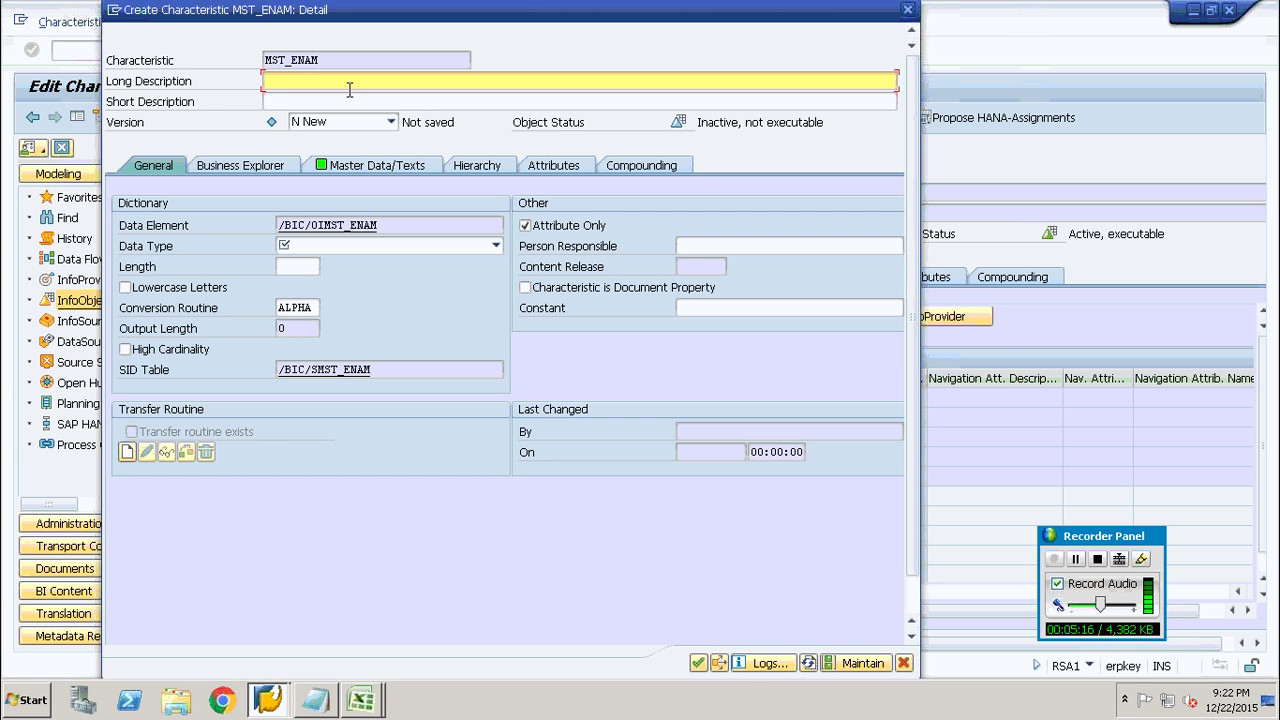
- Fill both long and short descriptions of the characteristic with MST_ENAM
double_click(305, 60)
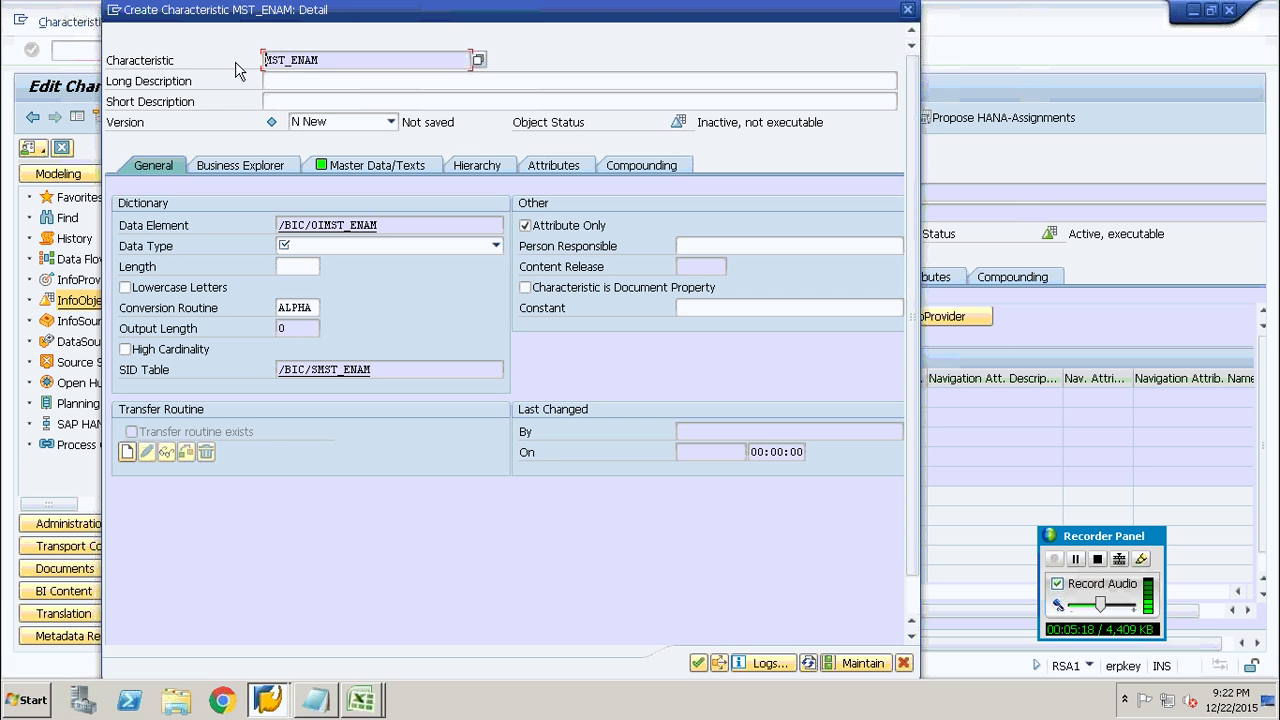
click(266, 80)
text(MST_ENAM)
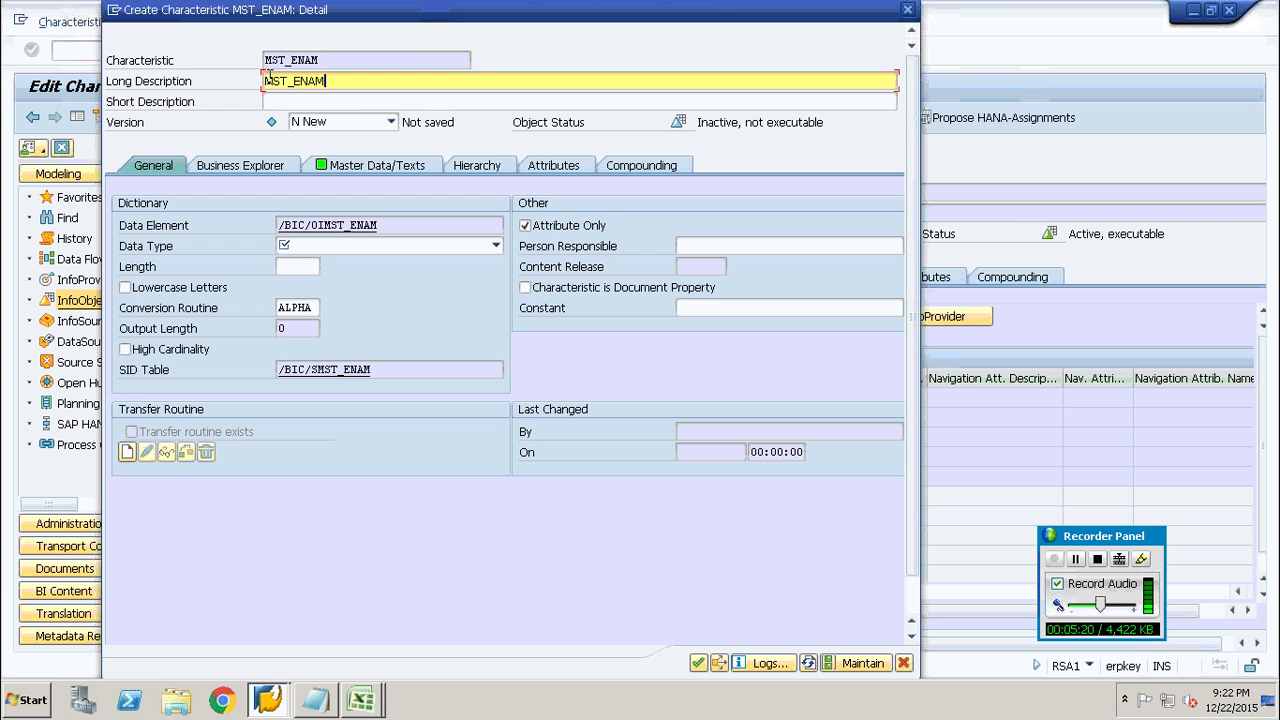
click(301, 103)
text(MST_ENAM)
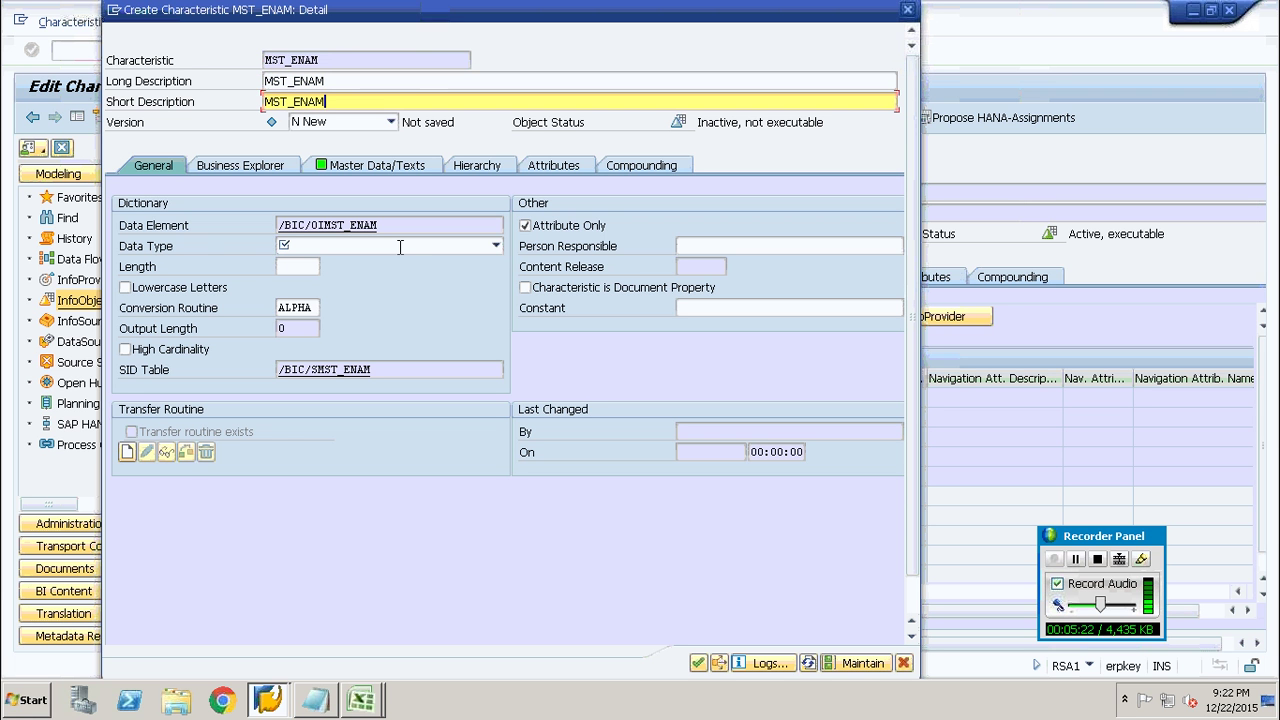
- Make MST_ENAM CHAR length 10, checked against the Excel data, allowing lowercase letters
click(413, 247)
click(366, 264)
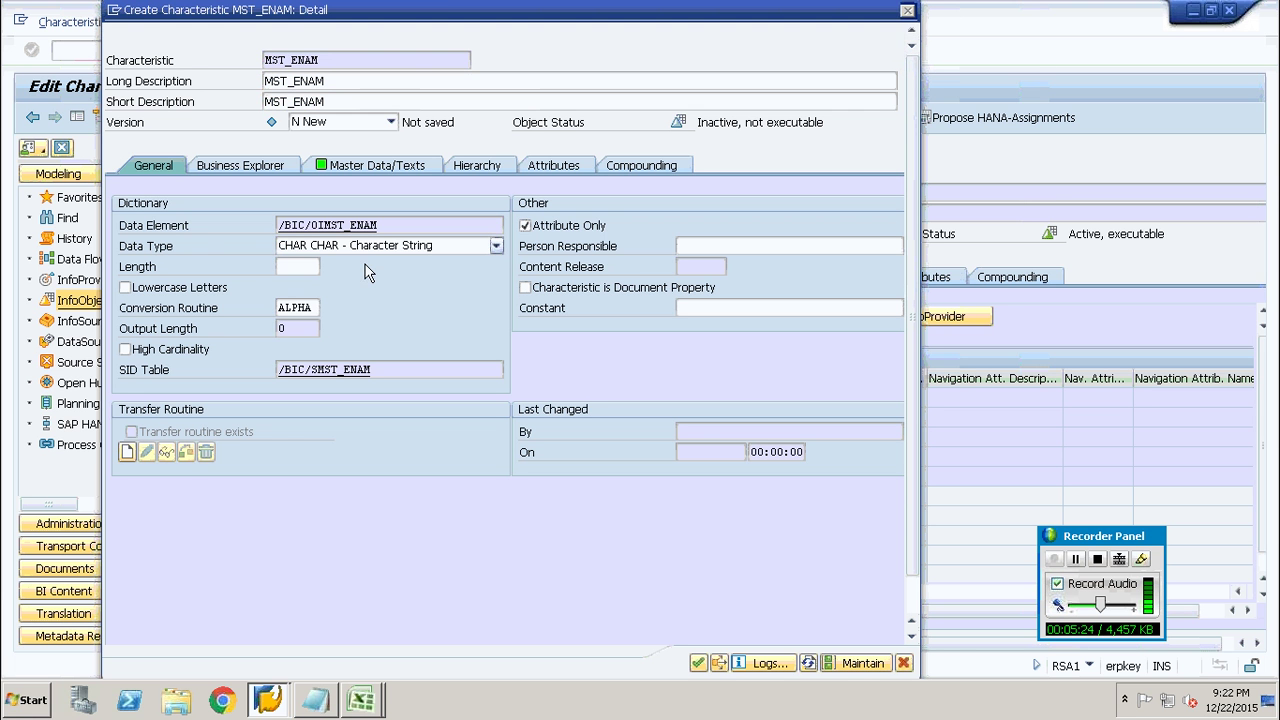
click(300, 267)
text(10)
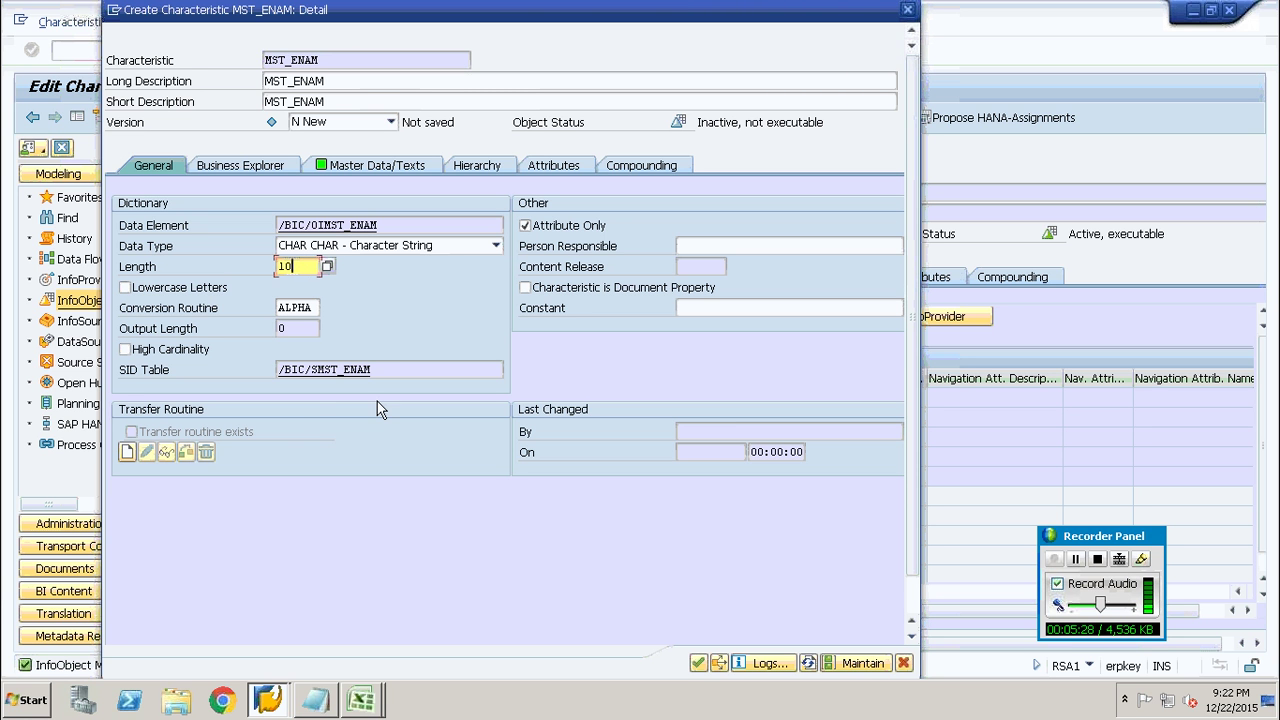
click(362, 700)
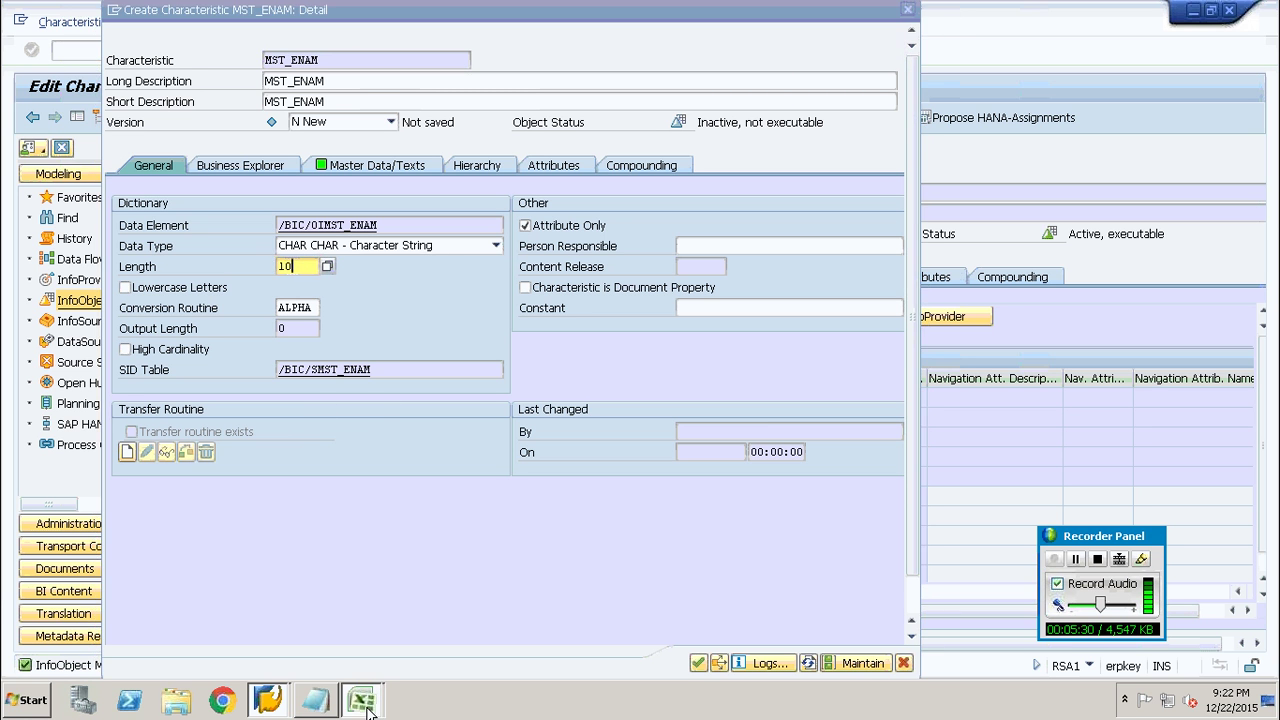
click(360, 662)
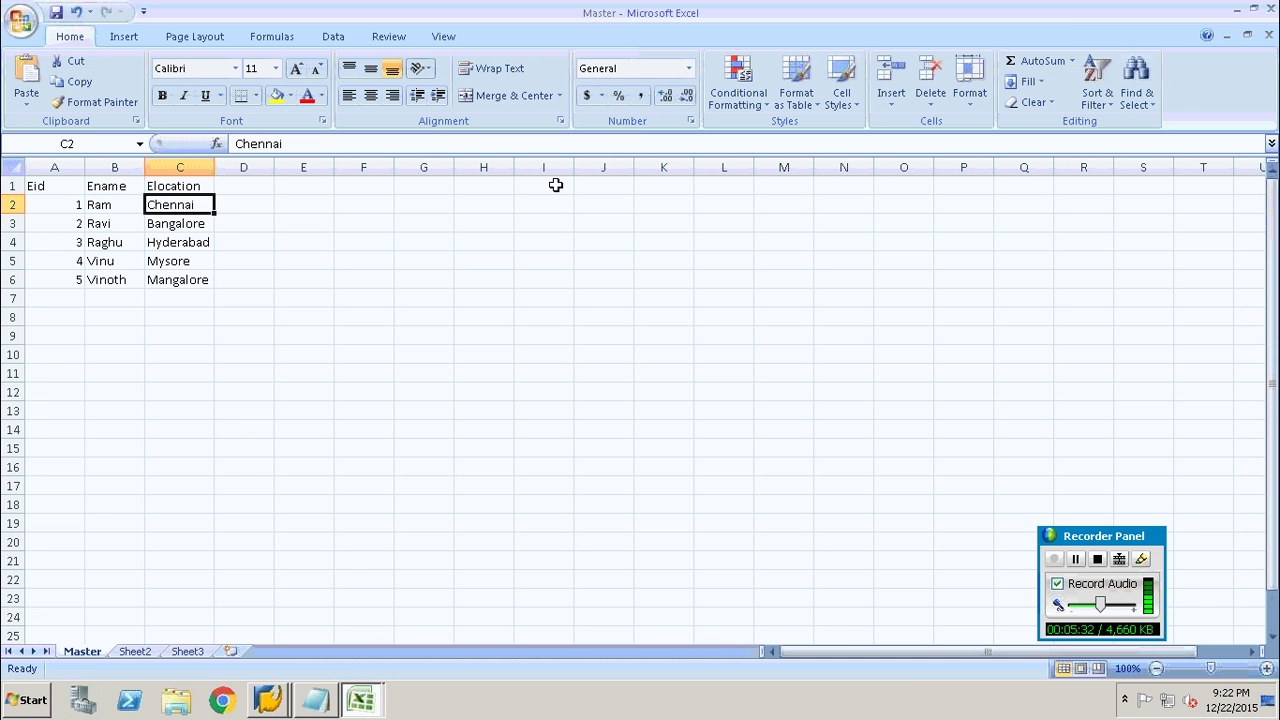
key(alt+Tab)
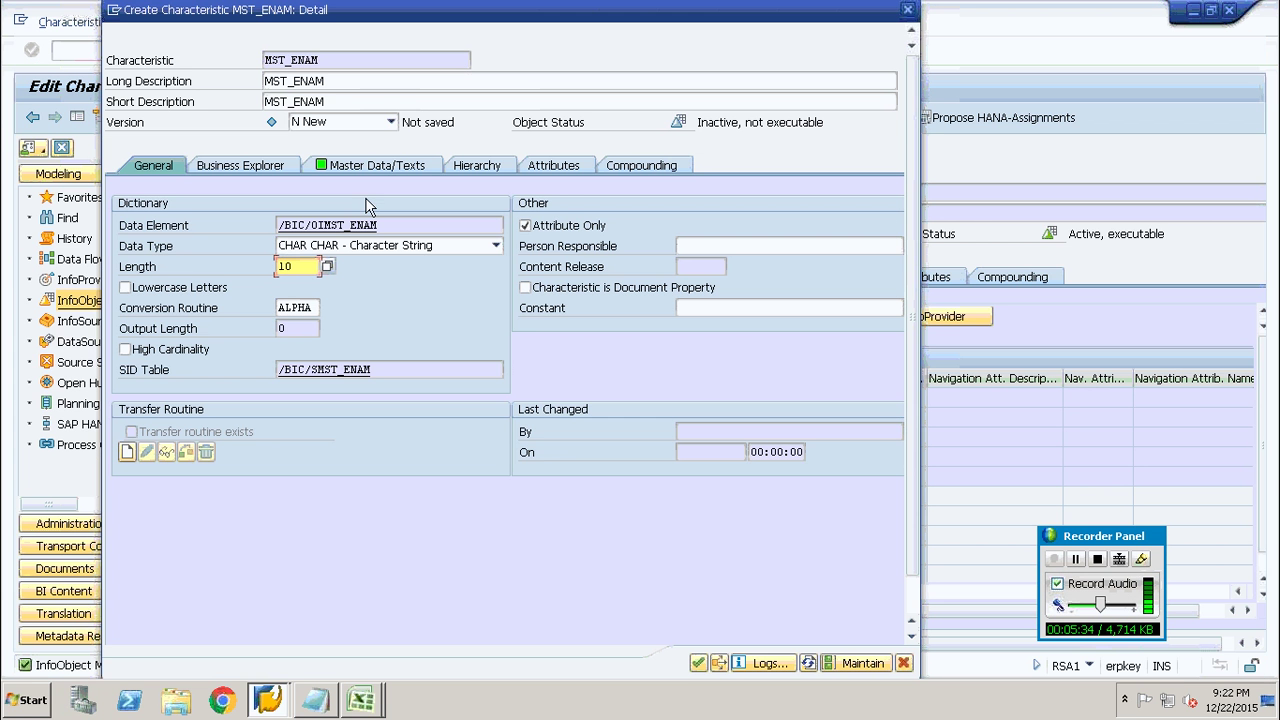
click(125, 287)
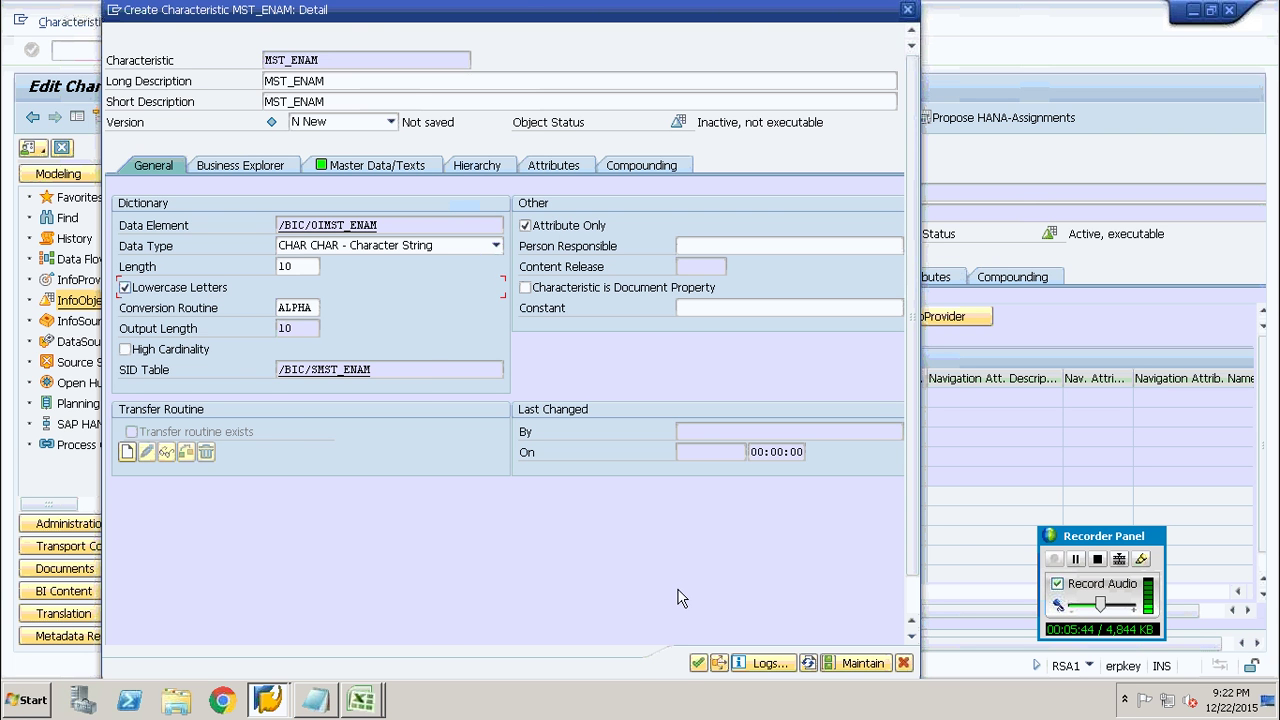
click(698, 663)
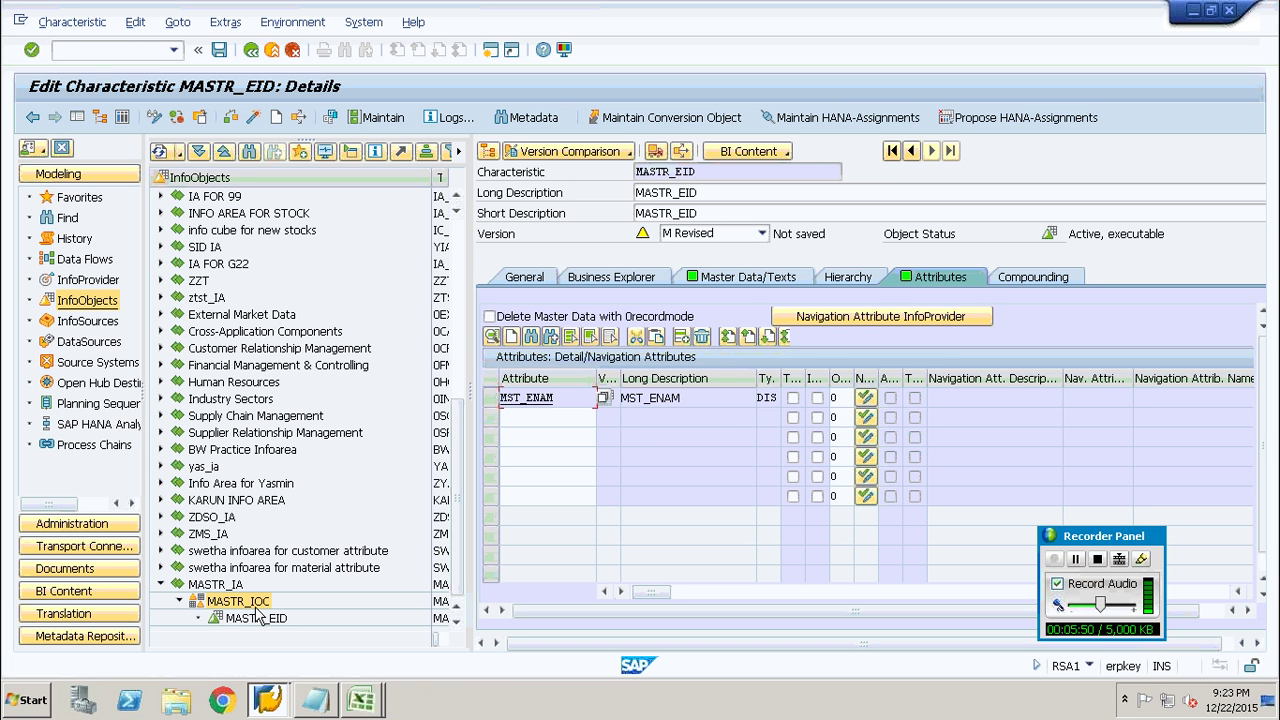
- Activate MASTR_EID together with its dependent InfoObject MST_ENAM
click(254, 117)
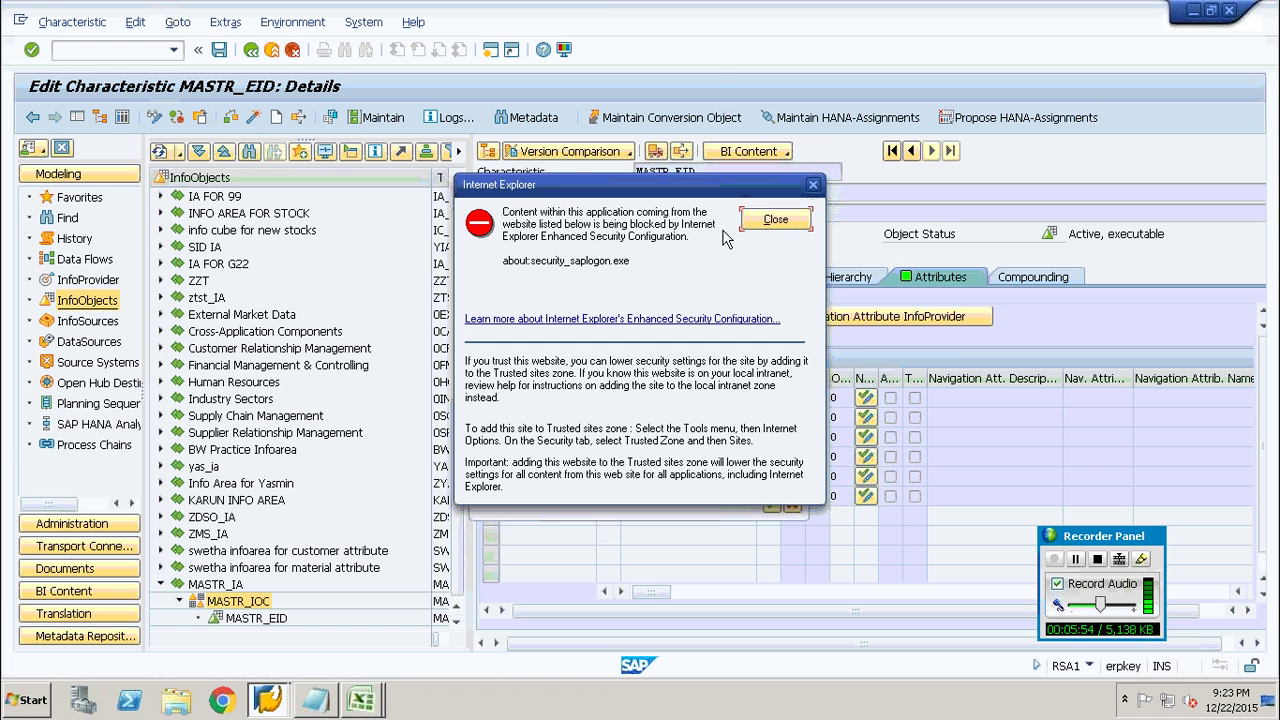
click(768, 217)
click(773, 504)
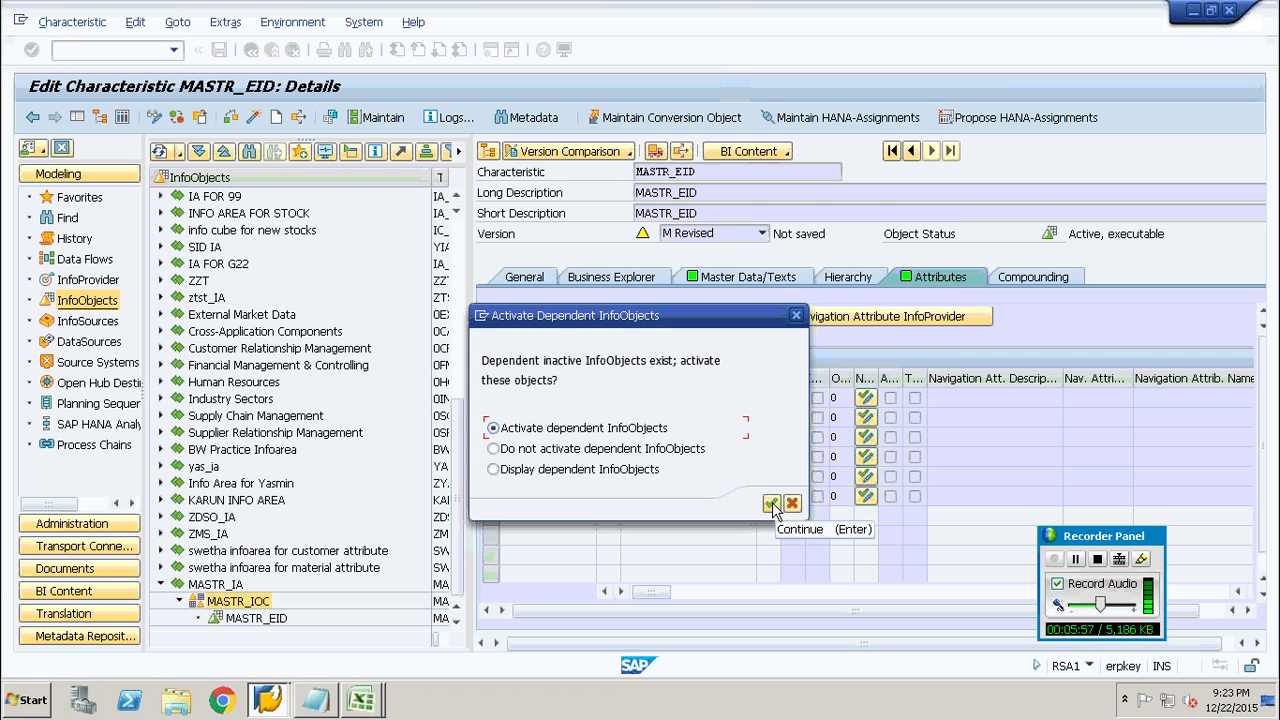
click(773, 504)
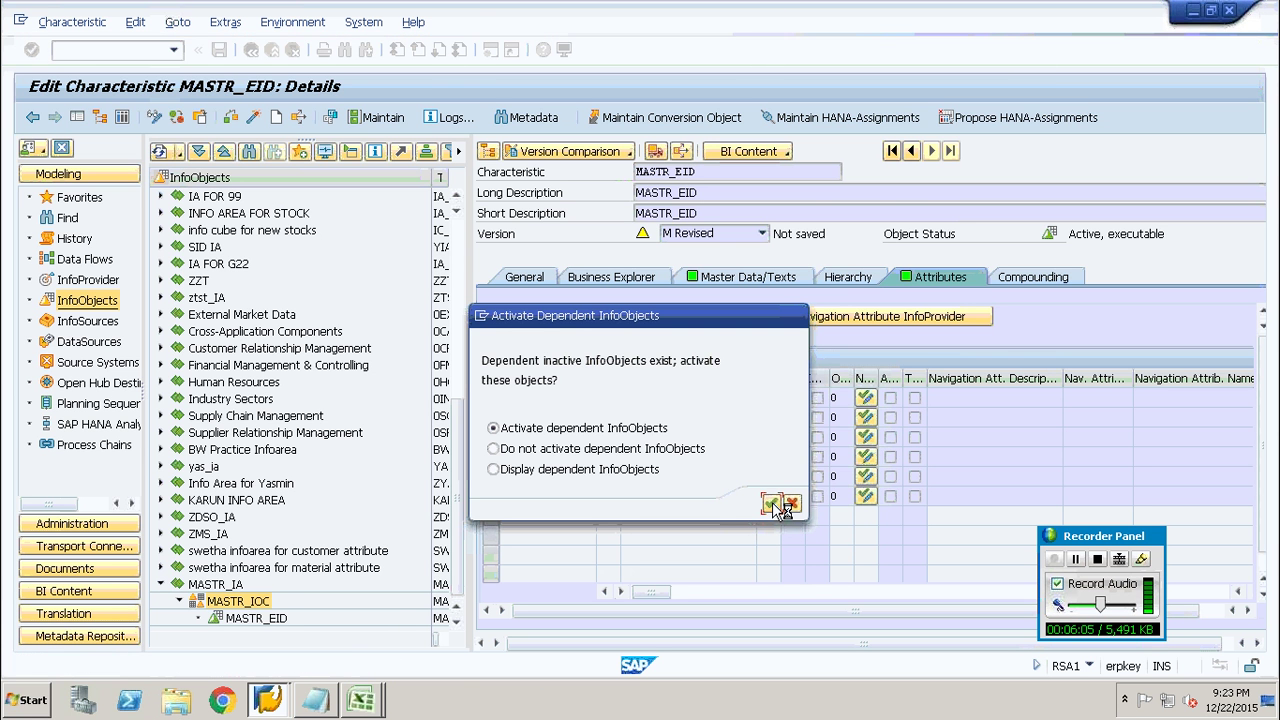
click(772, 505)
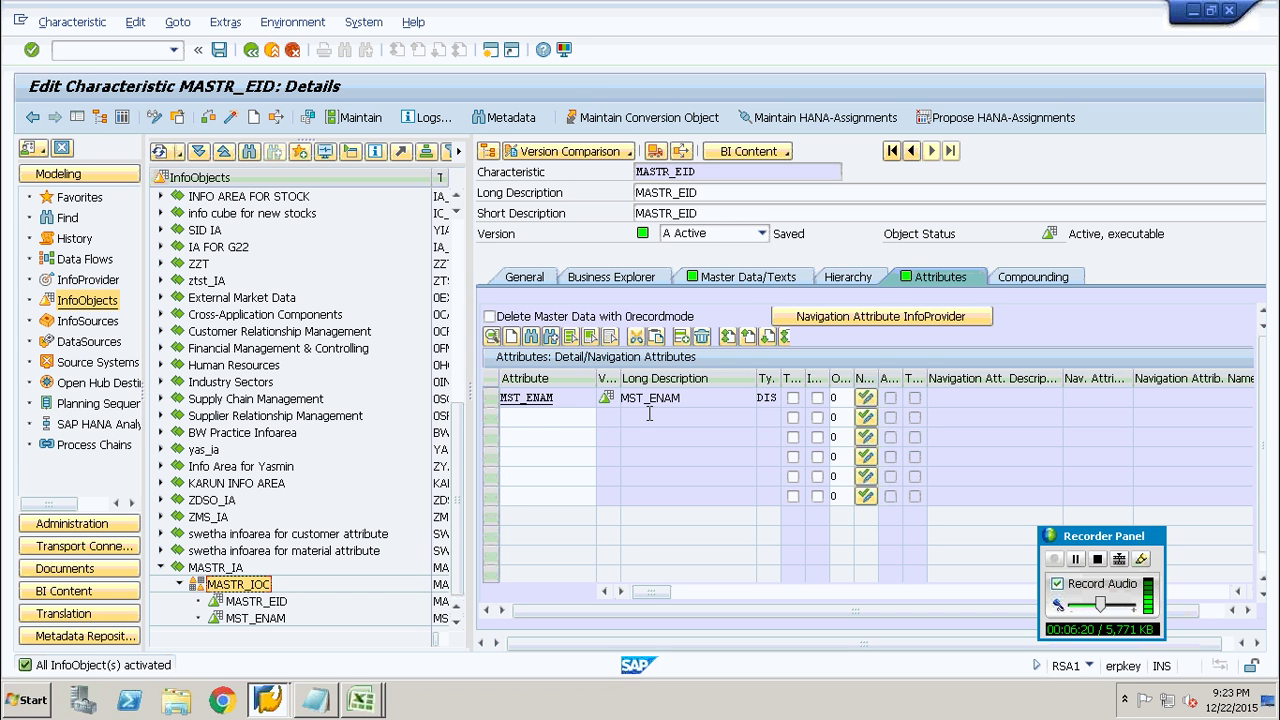
- Create a new InfoObject MSTR_ELOC in the MASTR_IOC catalog with long description MSTR_ELOC
right_click(220, 590)
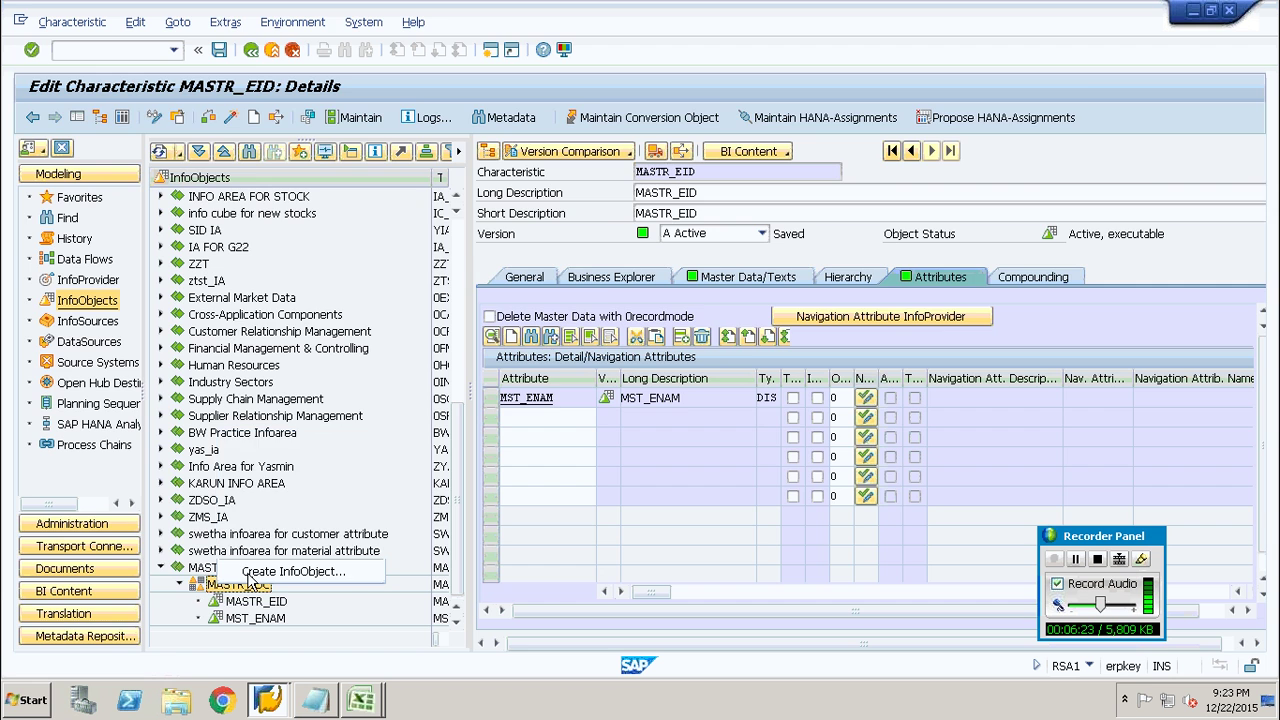
click(252, 575)
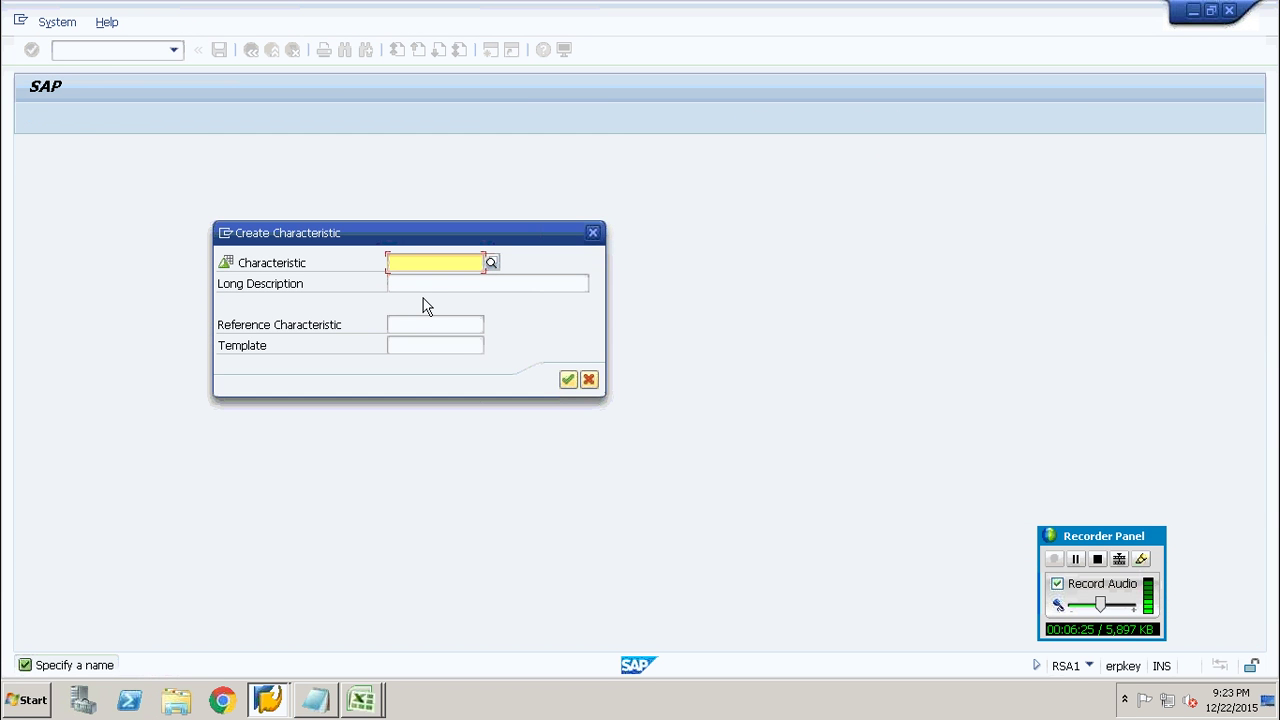
text(MSTR)
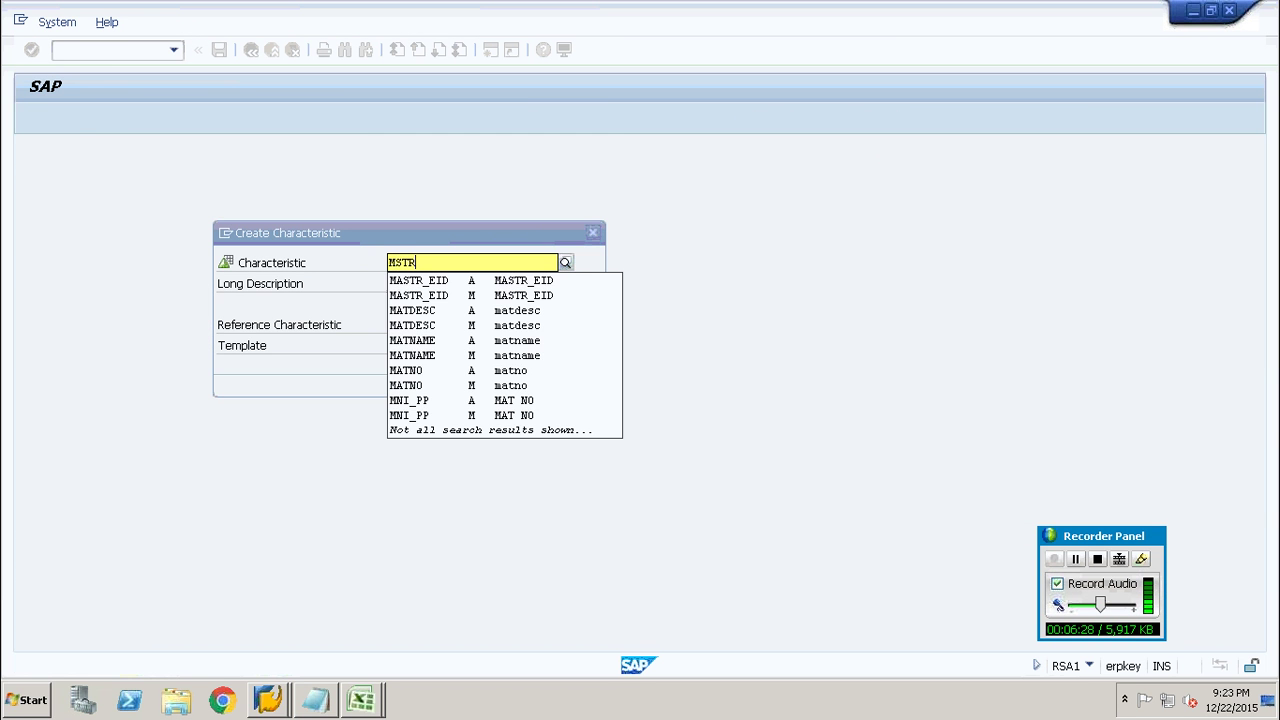
text(_ELOC)
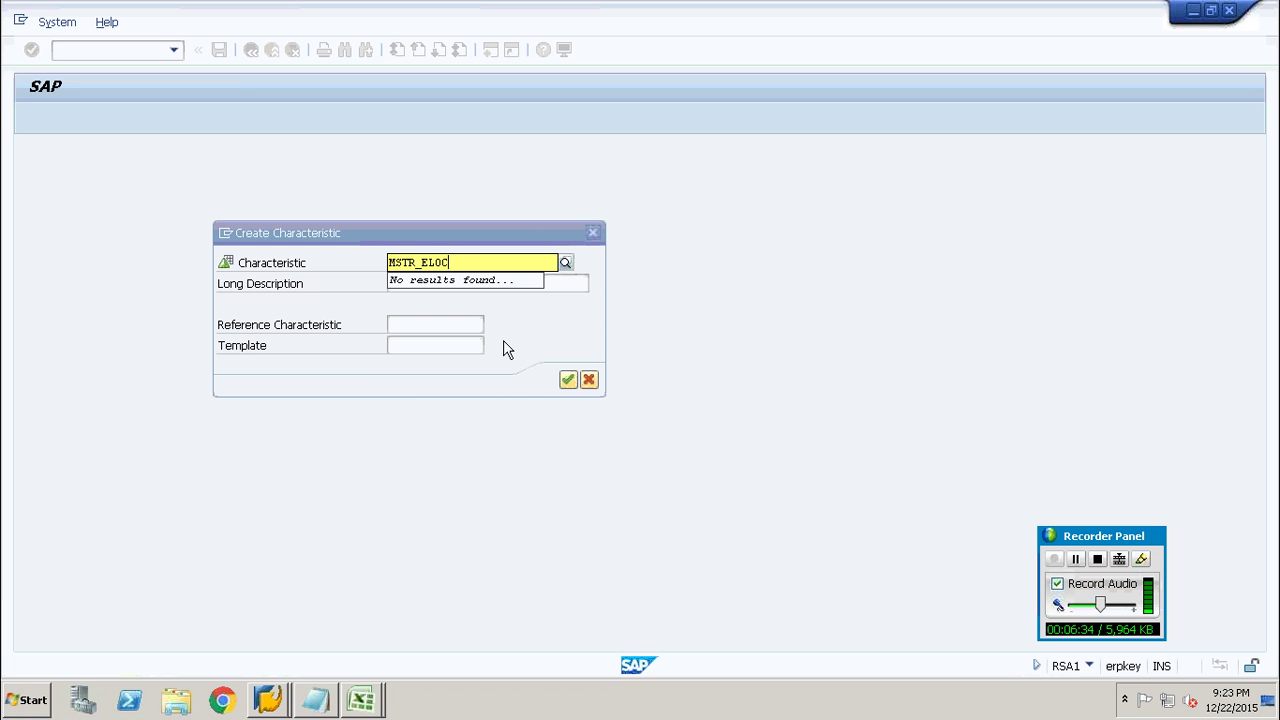
drag(465, 262, 356, 281)
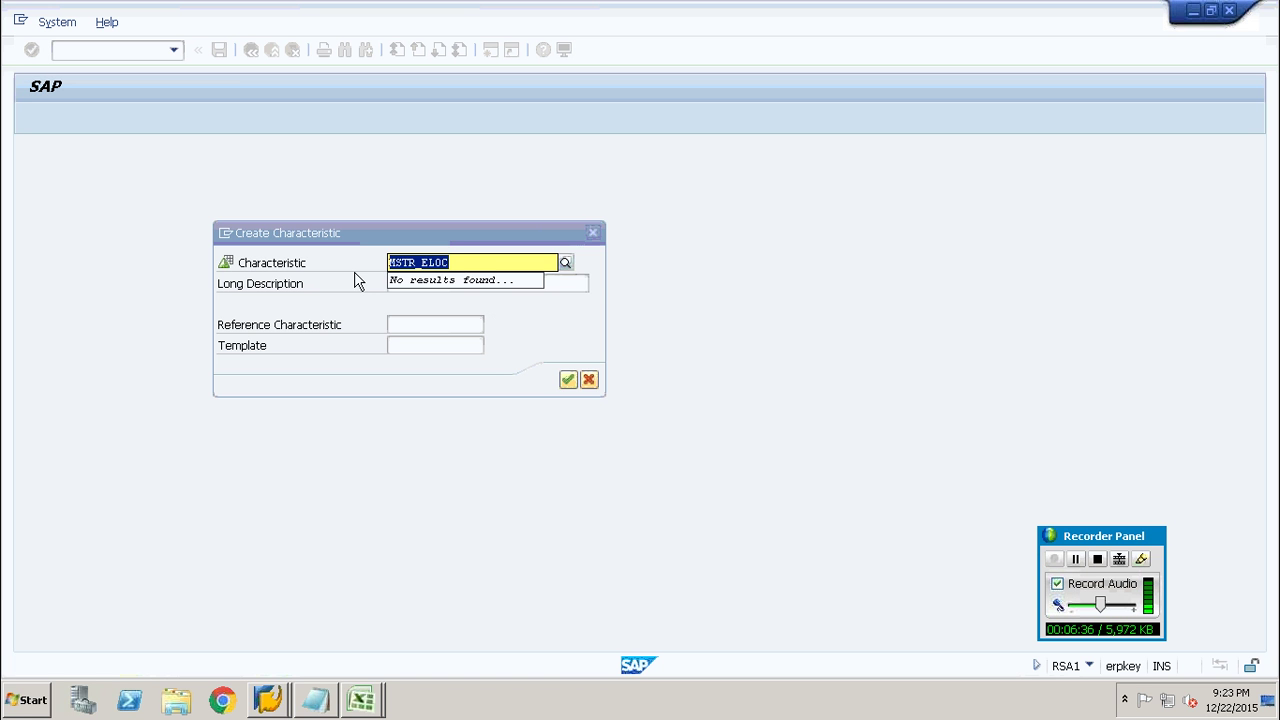
key(ctrl+c)
click(446, 285)
key(ctrl+v)
click(567, 379)
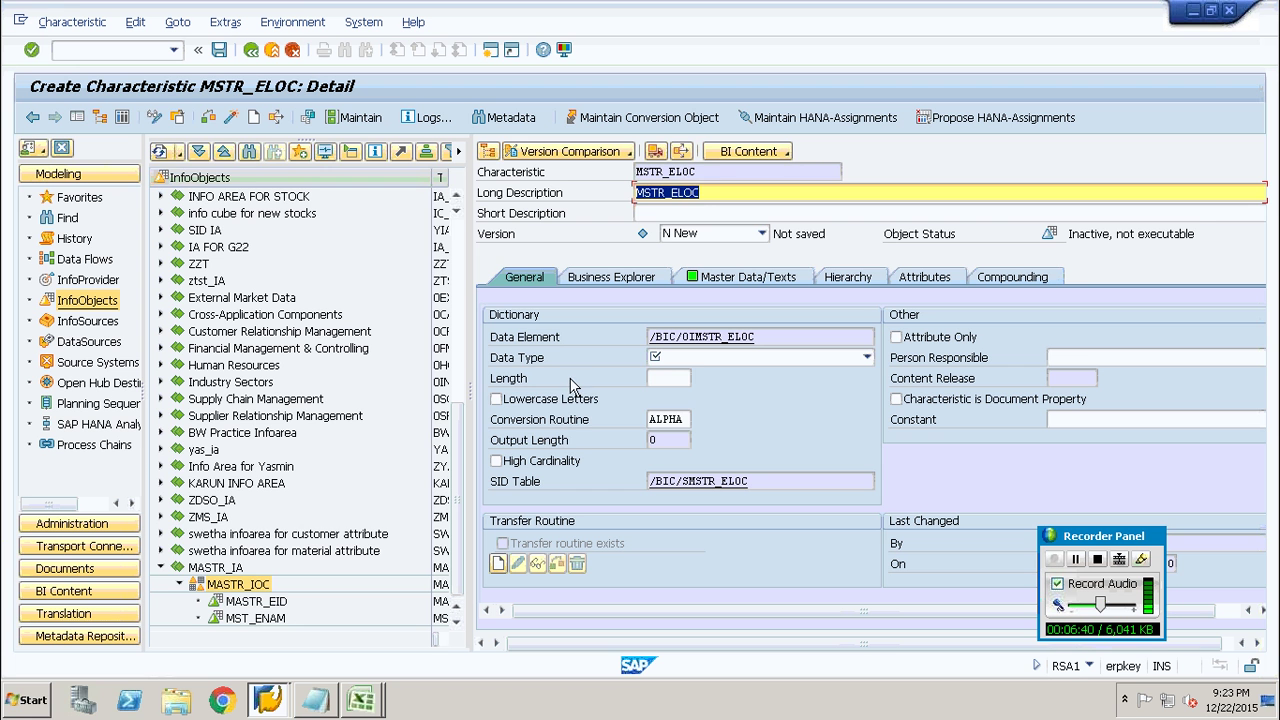
- Make MSTR_ELOC a CHAR 15, attribute-only characteristic allowing lowercase letters, and activate it
click(760, 357)
click(700, 378)
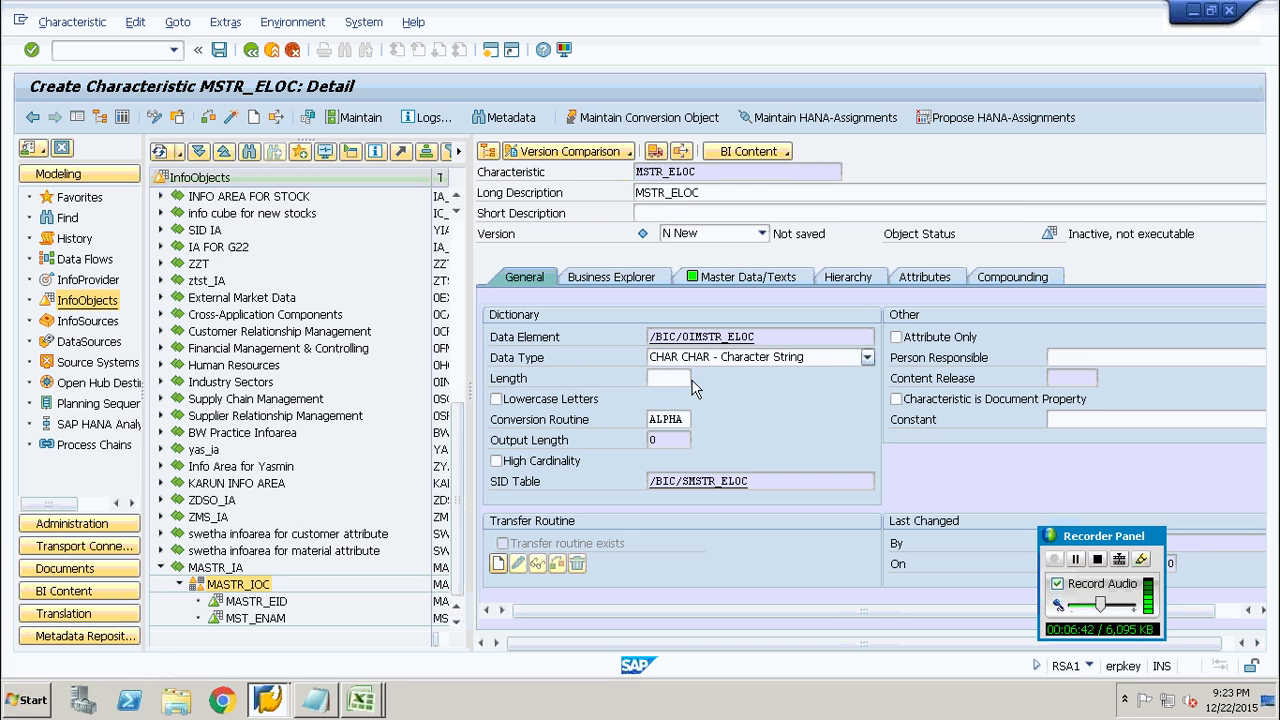
click(681, 380)
text(15)
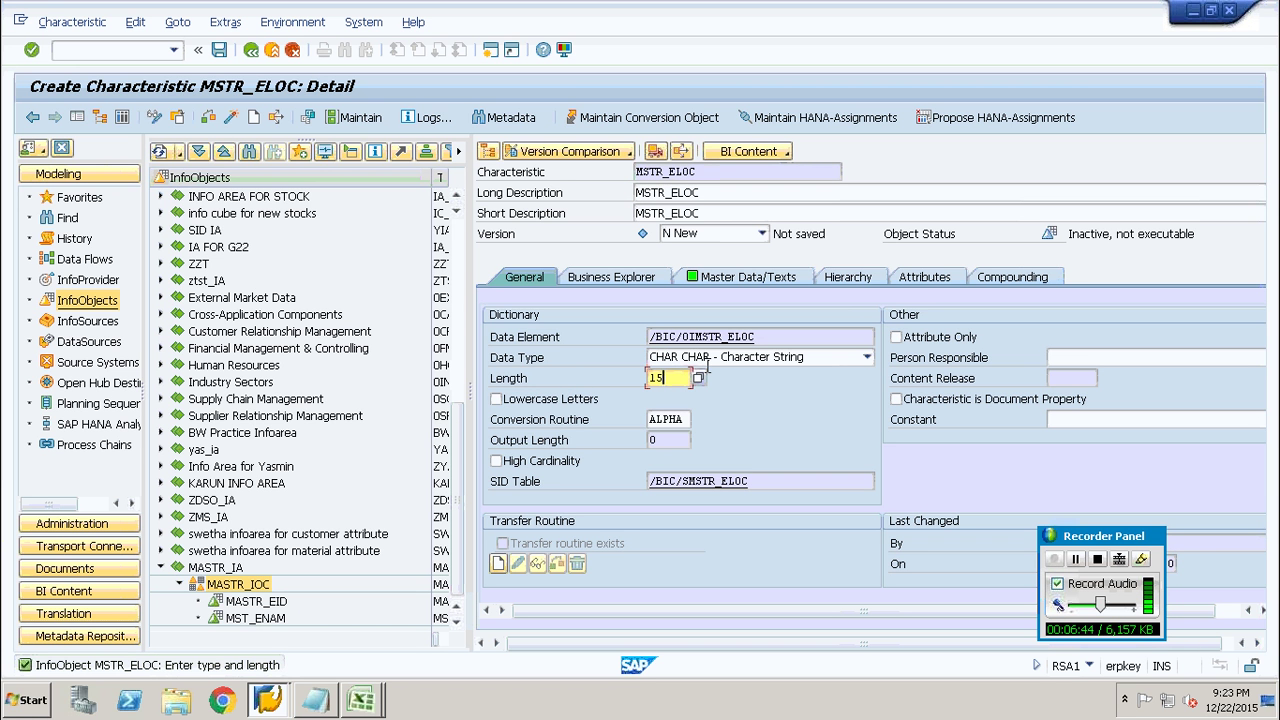
click(897, 339)
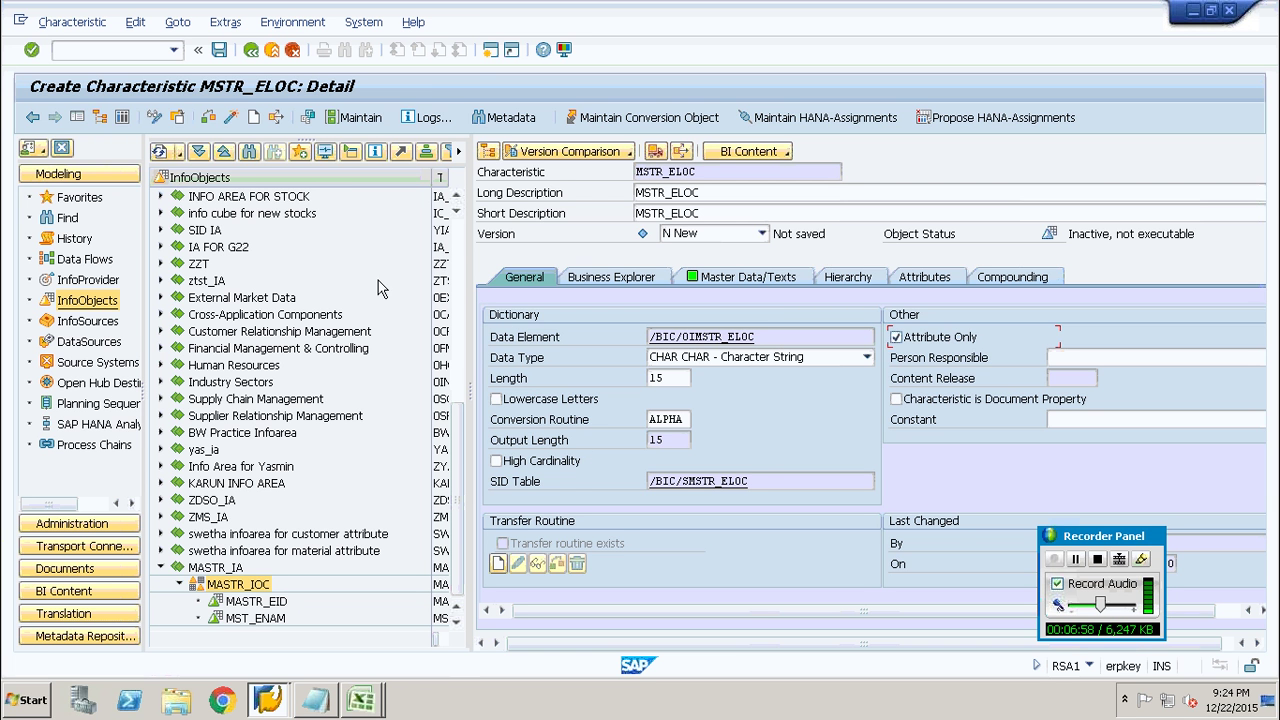
click(495, 400)
click(231, 119)
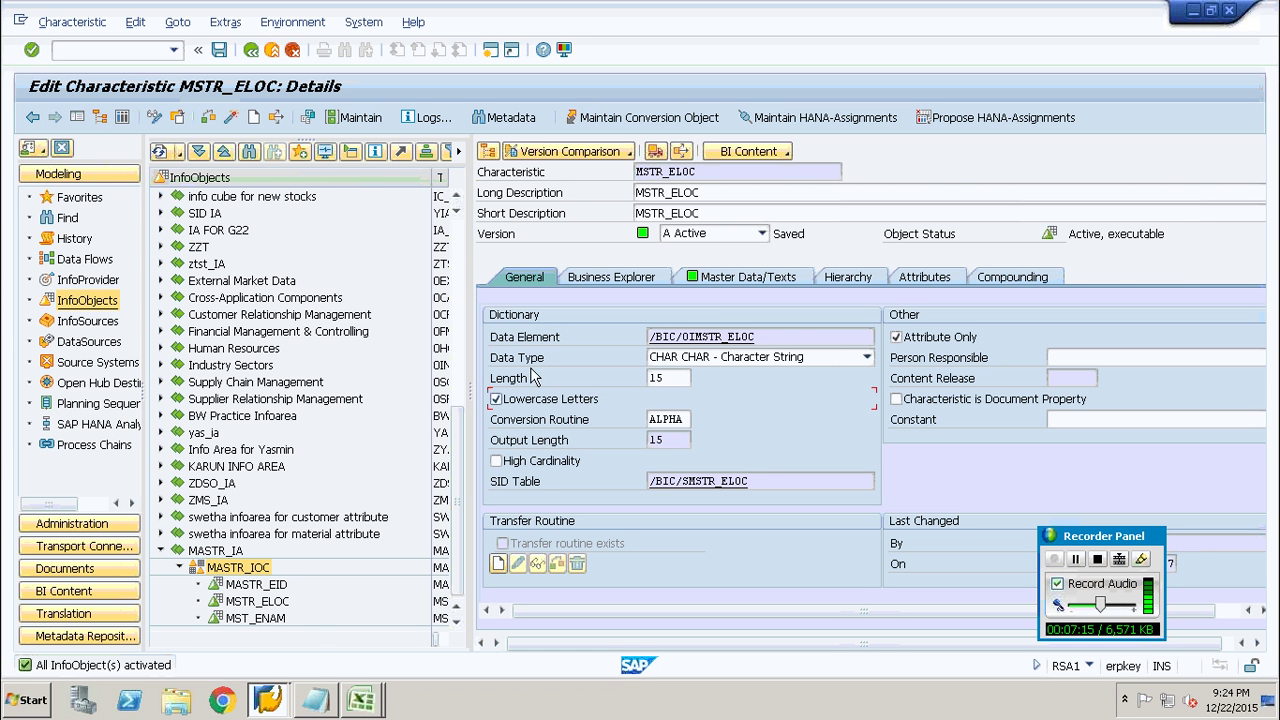
- Add MSTR_ELOC as an attribute of MASTR_EID below MST_ENAM and activate MASTR_EID
click(271, 586)
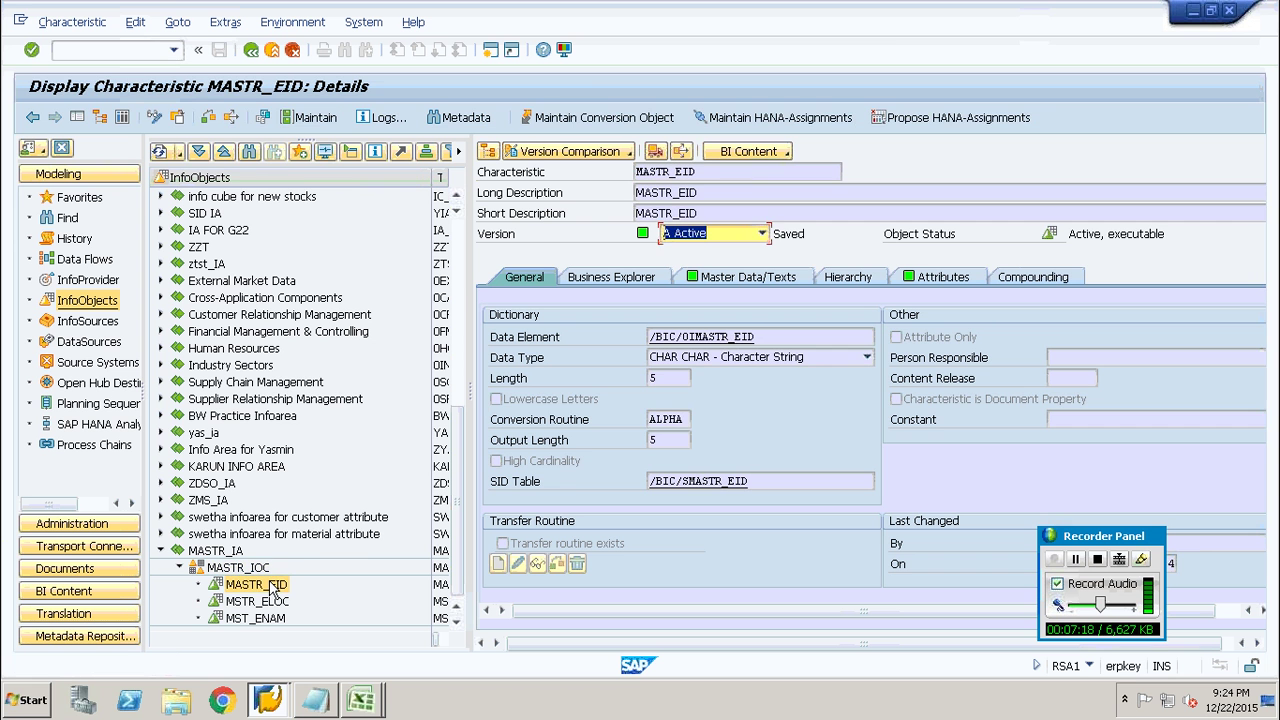
right_click(271, 586)
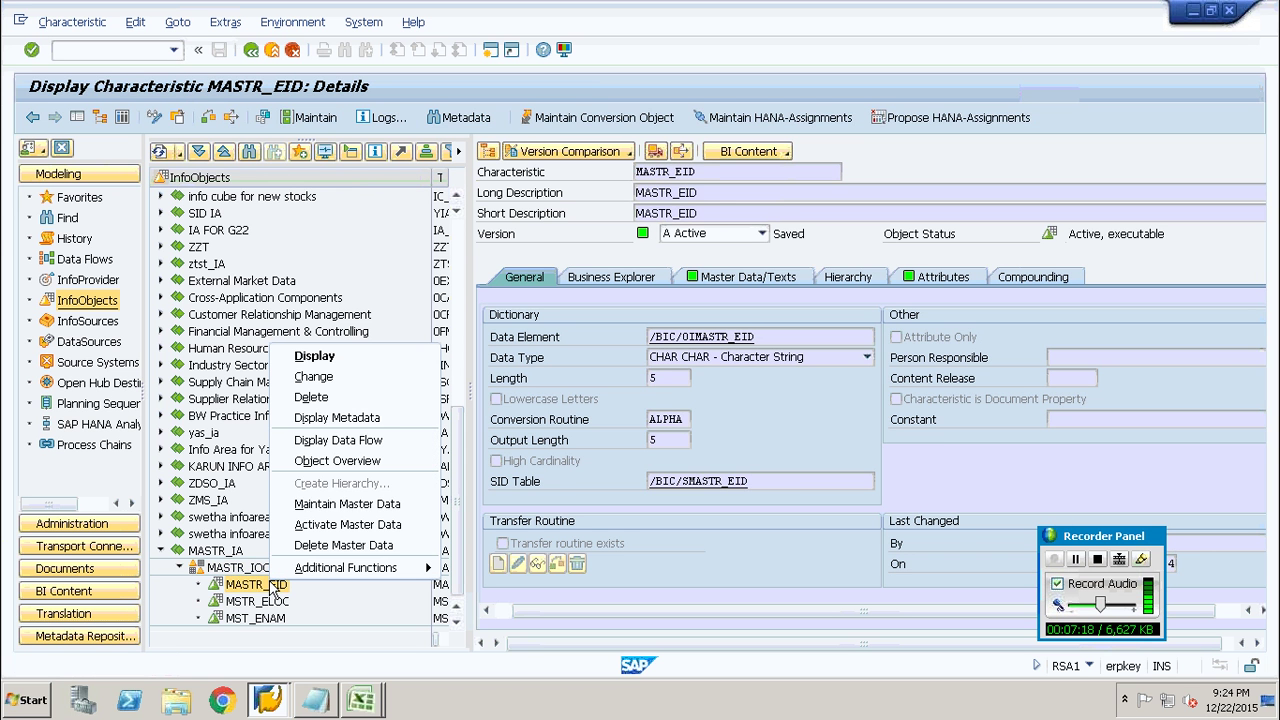
click(318, 376)
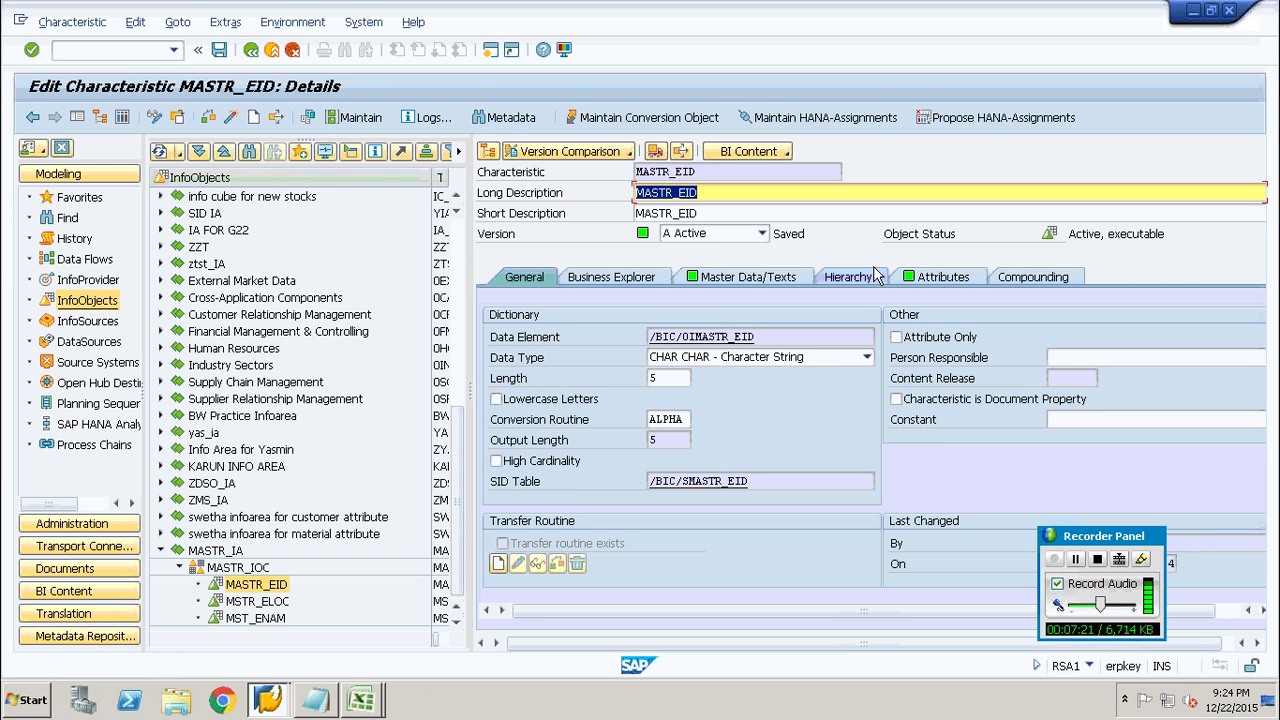
click(908, 276)
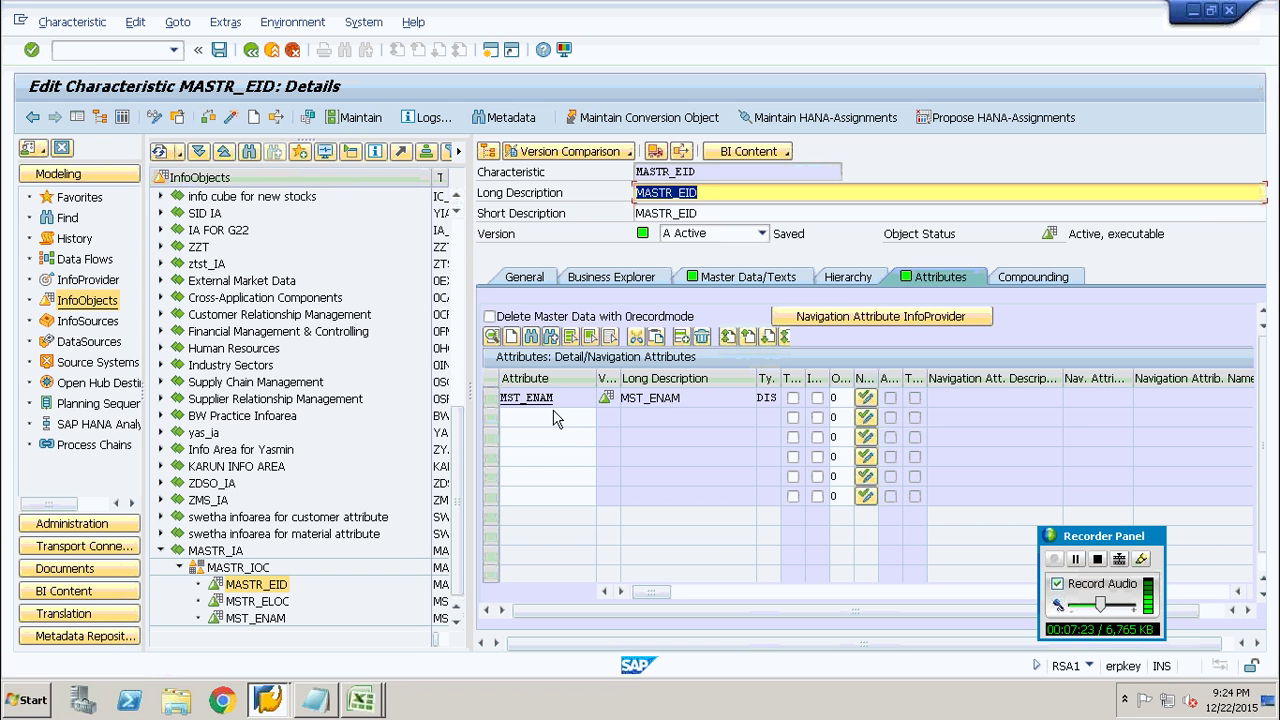
click(549, 416)
text(MSTR)
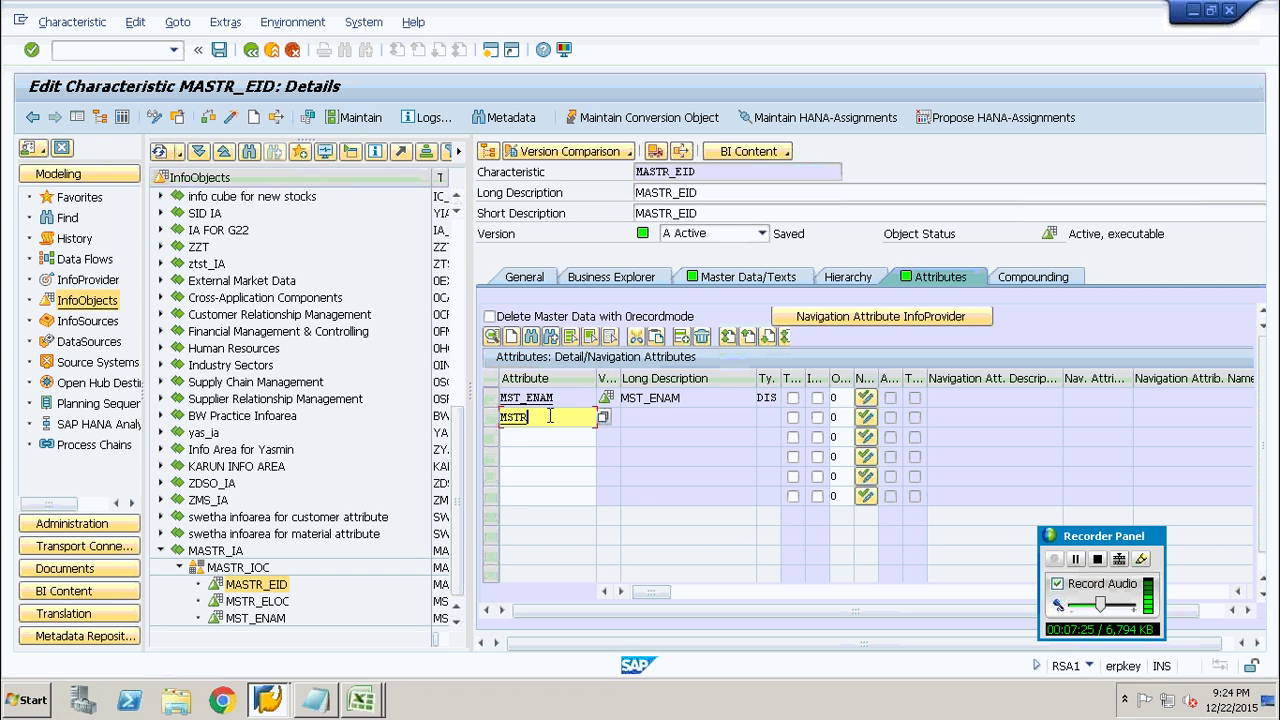
text(_ELOC)
key(Return)
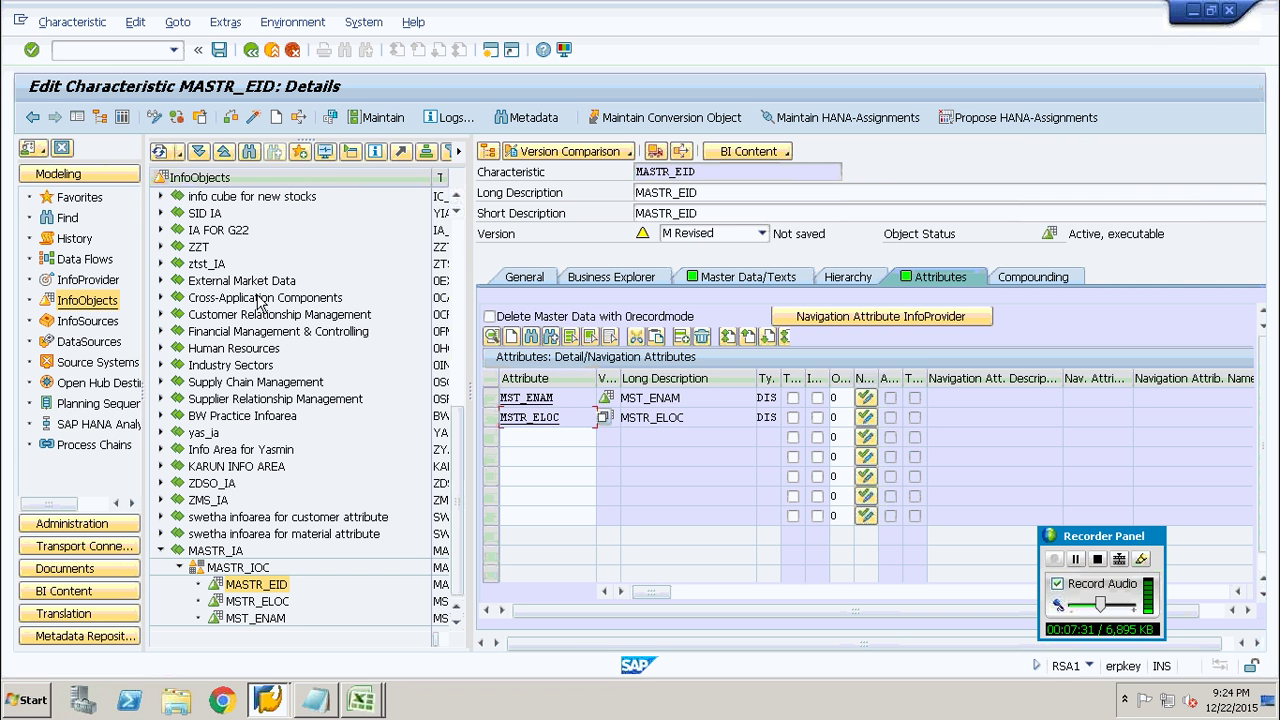
click(254, 117)
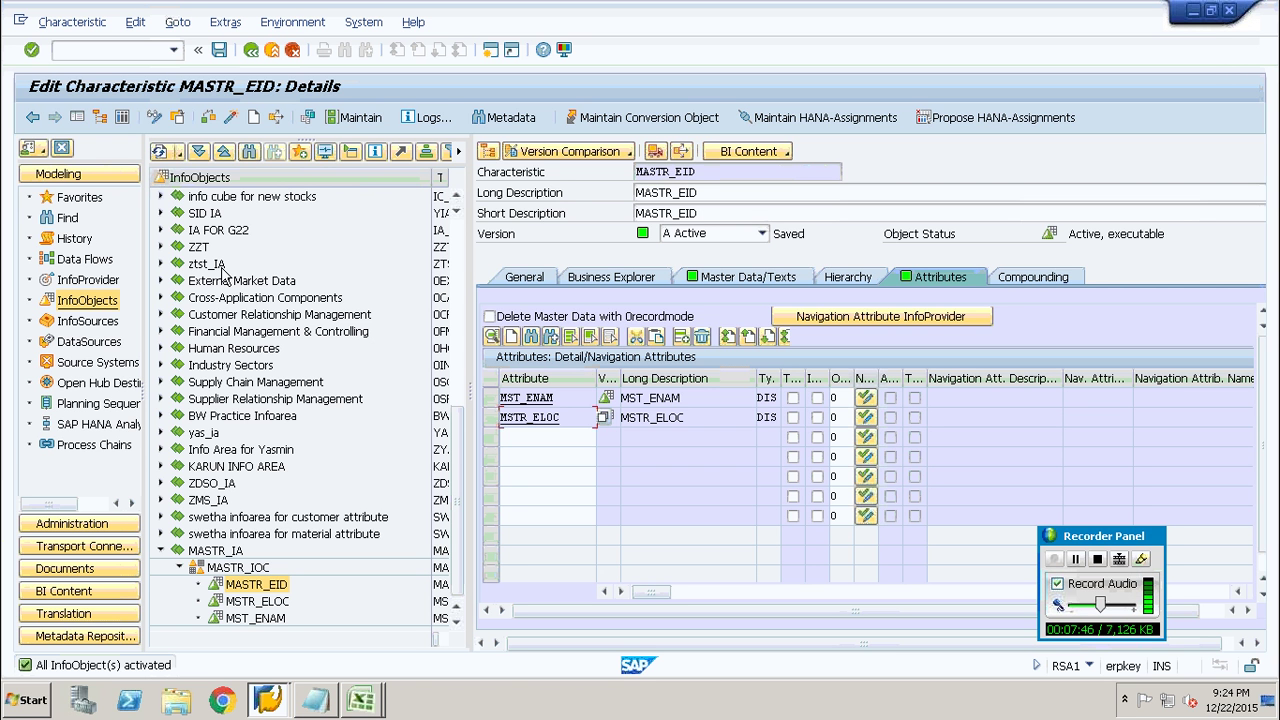
- Show the source systems and try creating a file-based source system, then cancel
click(90, 363)
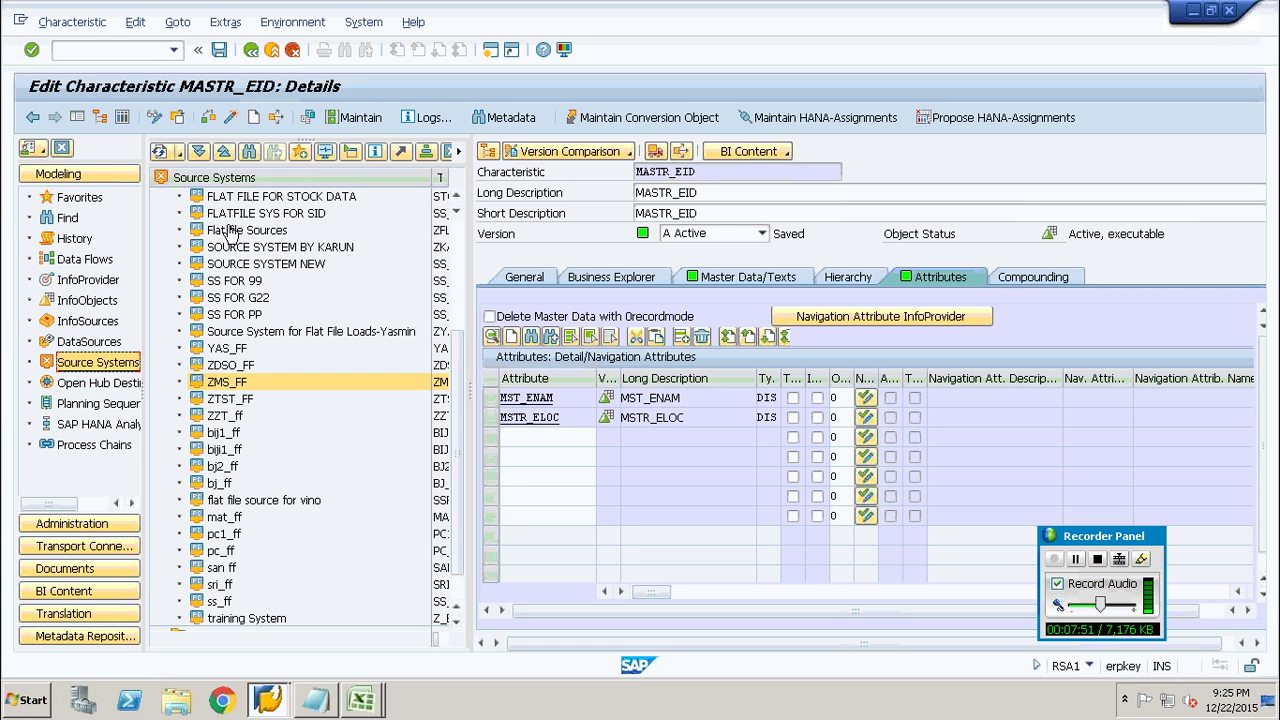
right_click(250, 178)
click(290, 190)
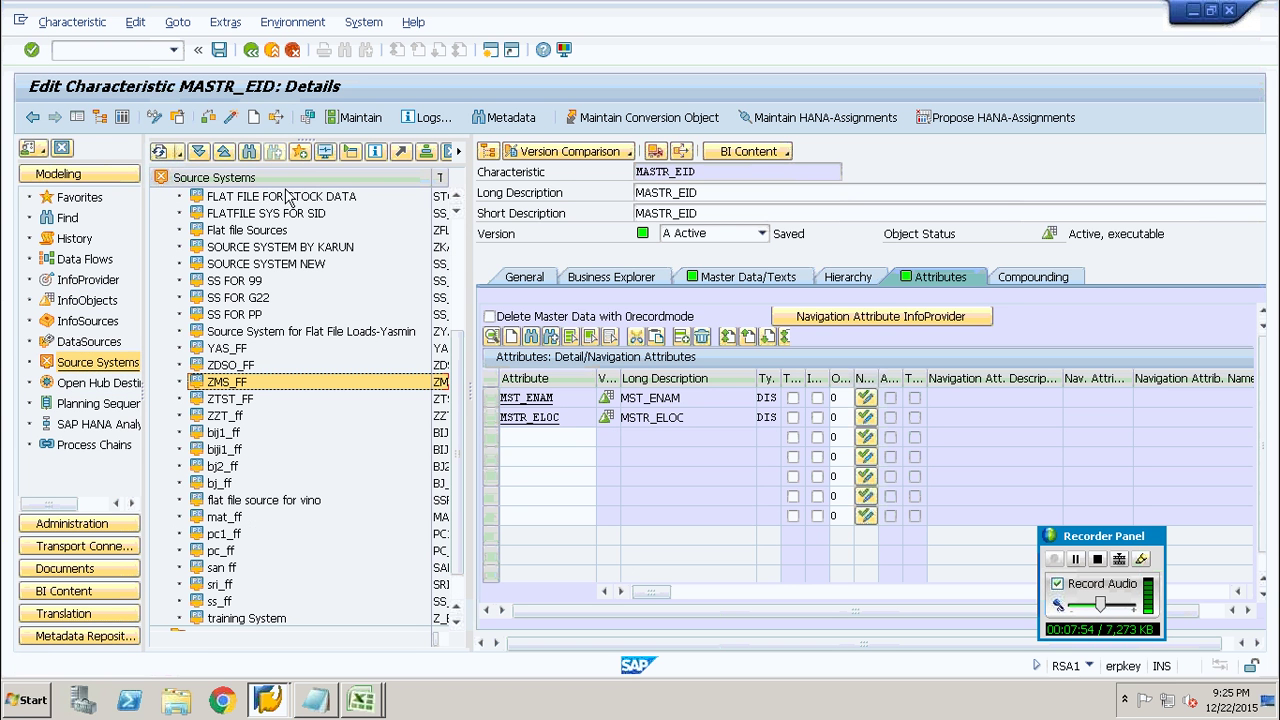
click(215, 346)
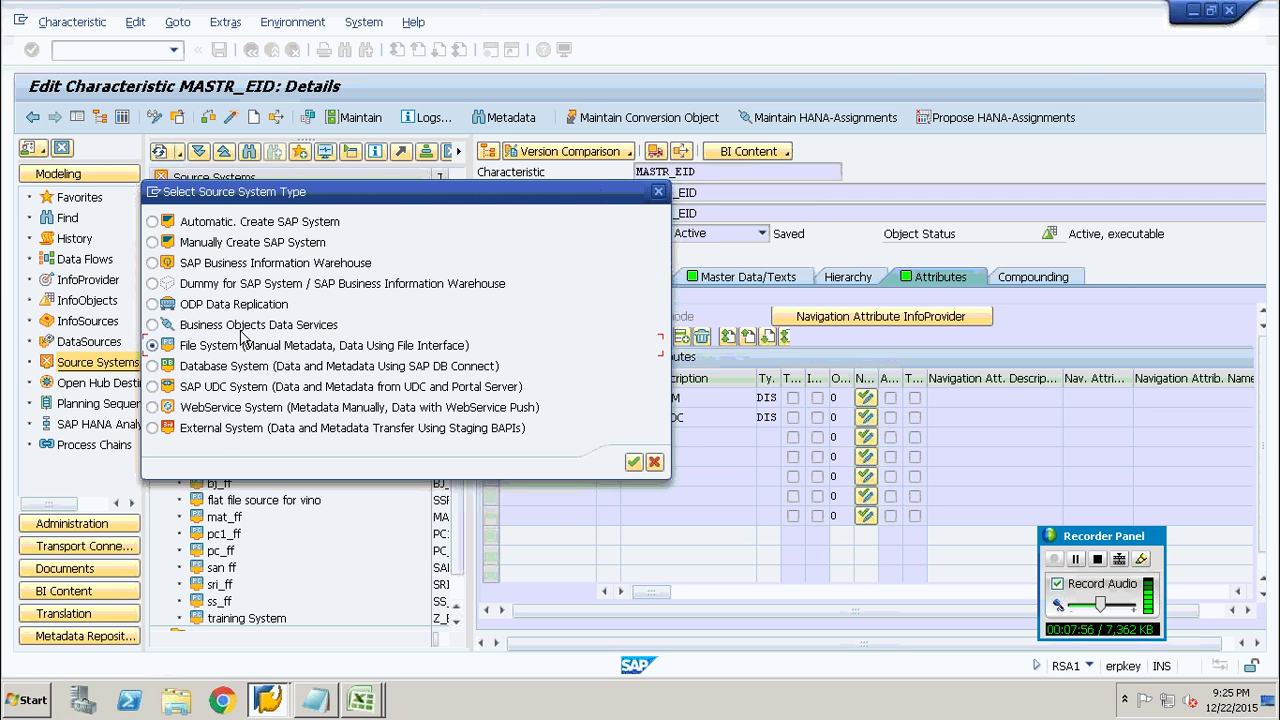
click(657, 192)
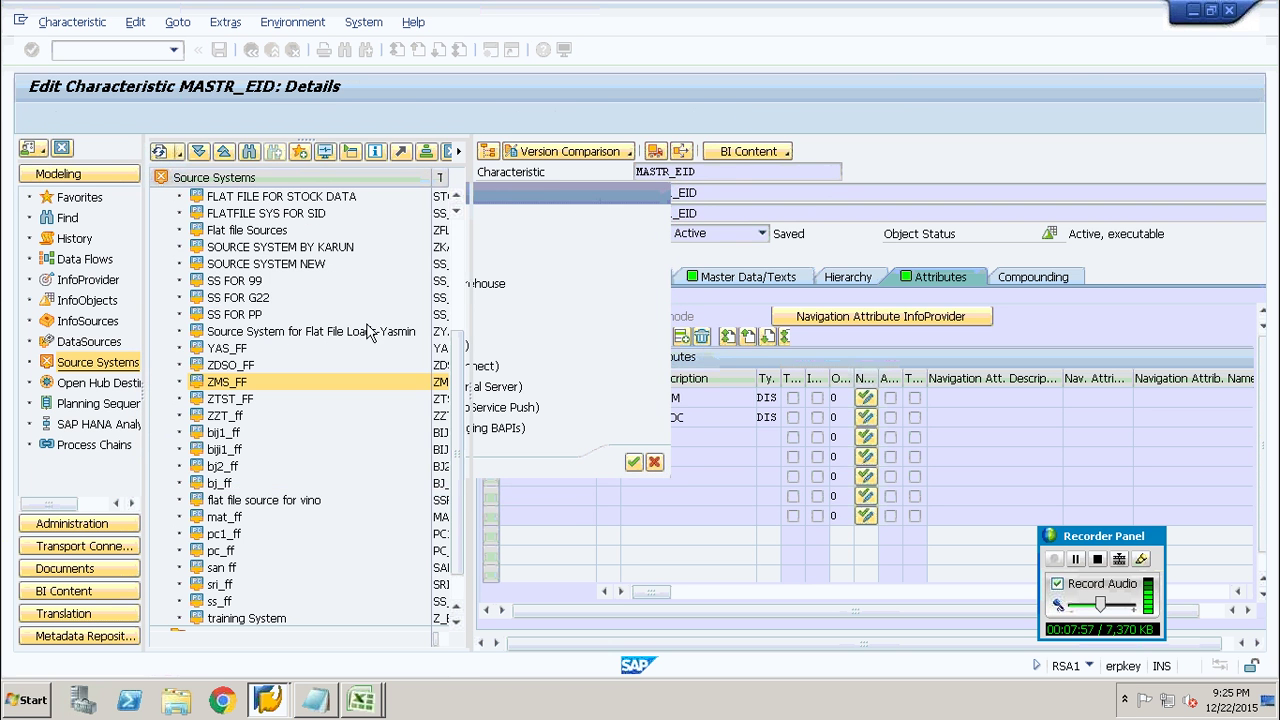
scroll(462, 205, up, 3)
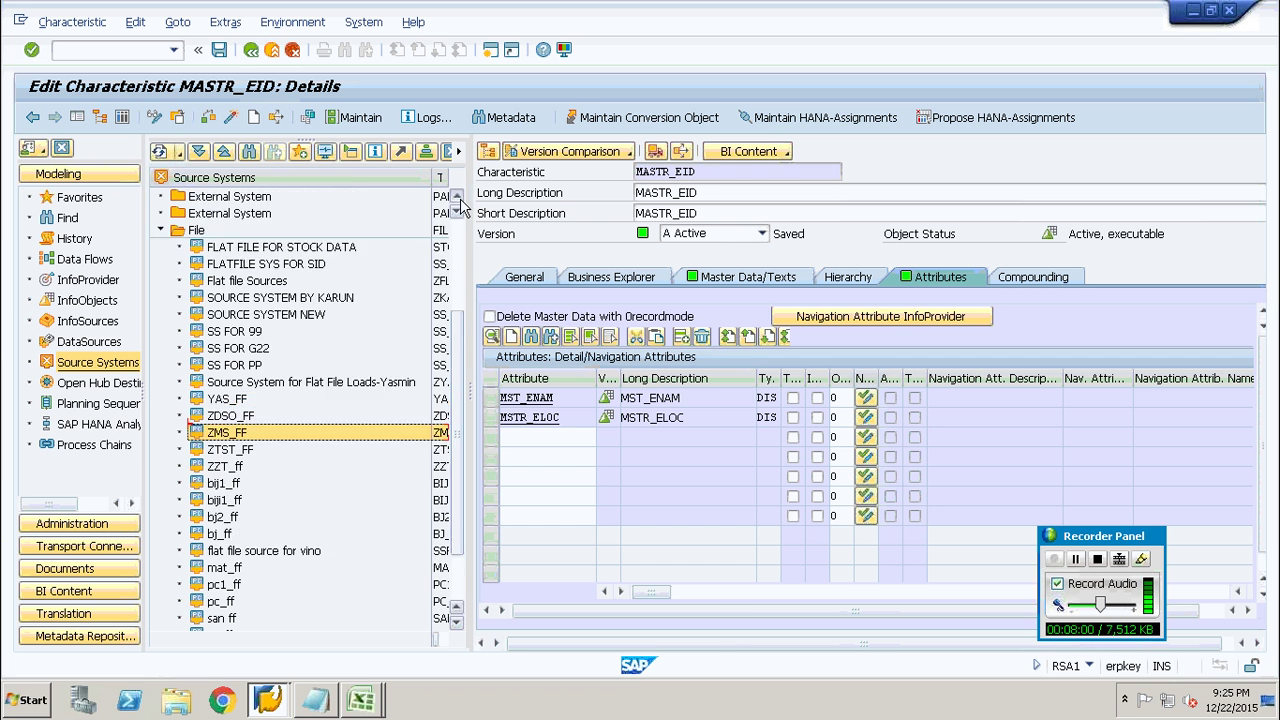
- Create source system MSTR_FF under File, with MSTR_FF as logical and source system name
right_click(198, 265)
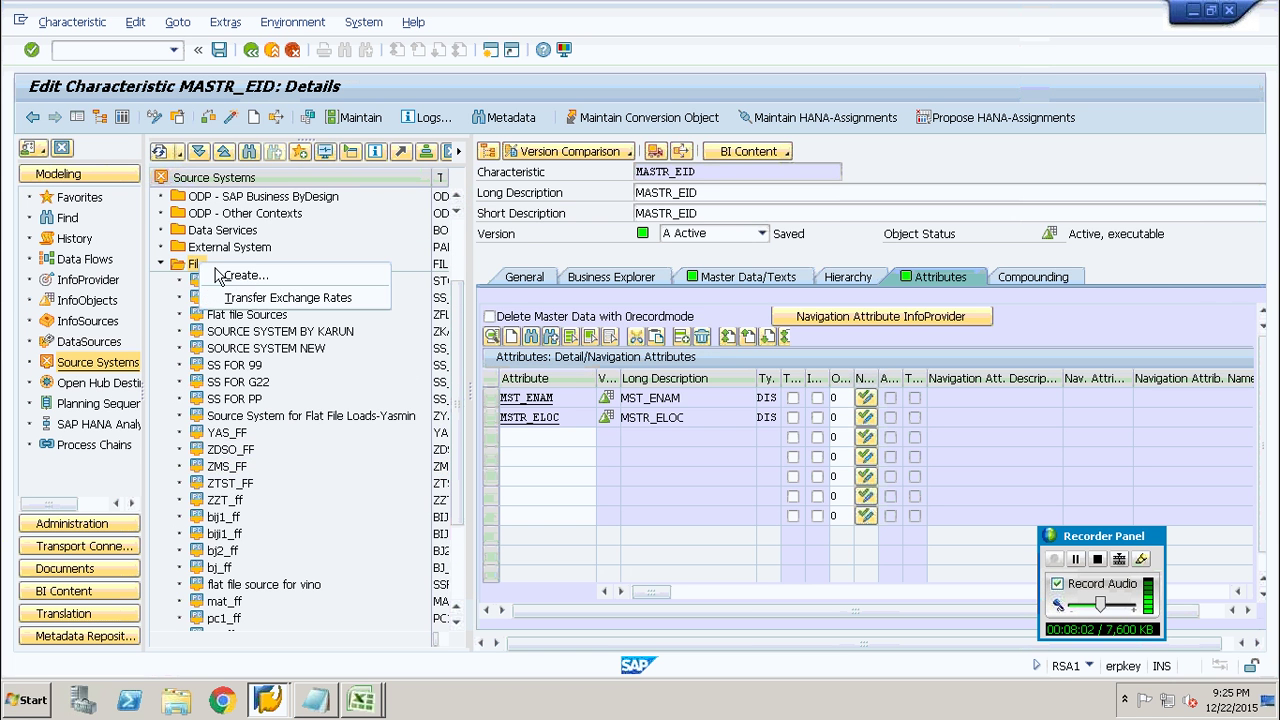
click(245, 276)
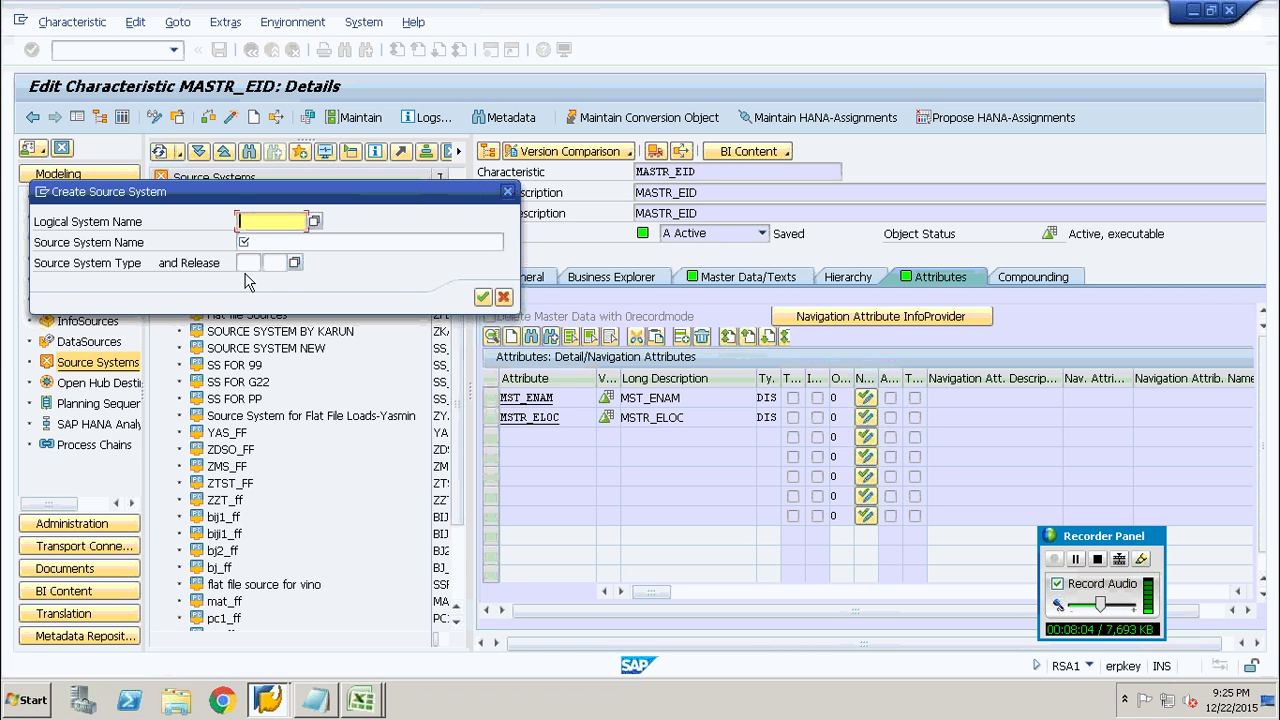
text(MSTR_FF)
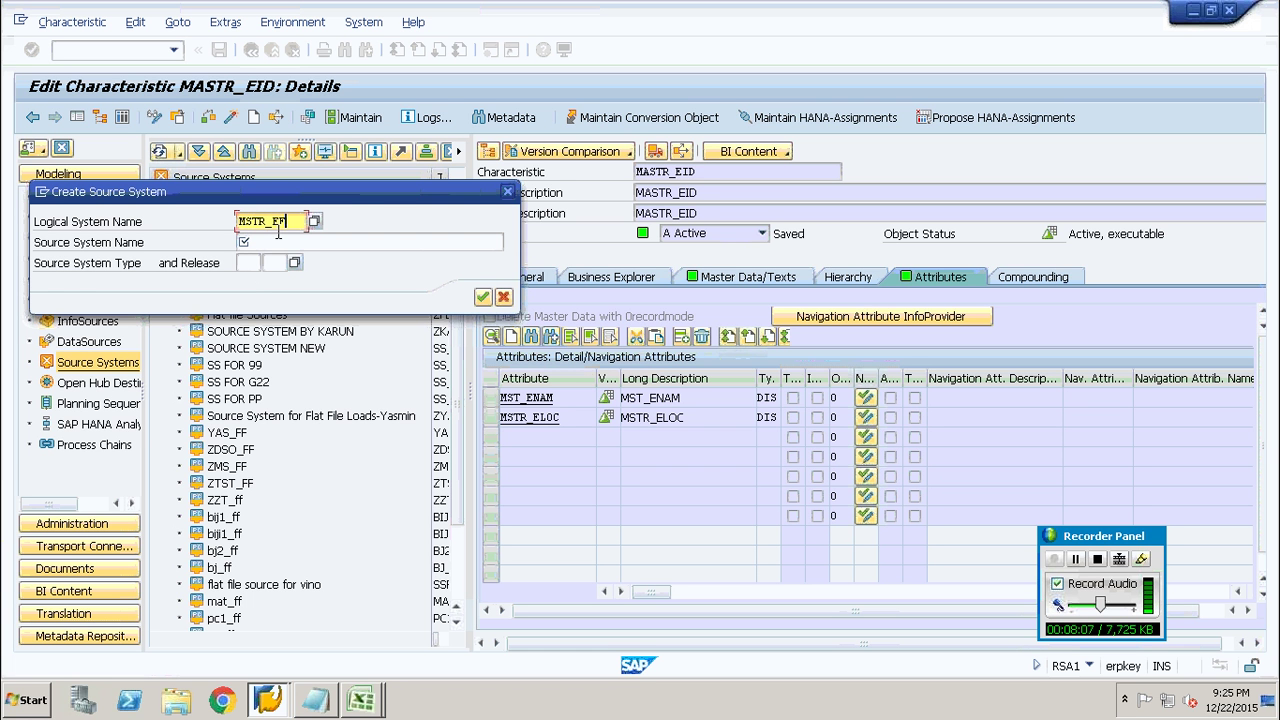
drag(278, 232, 213, 226)
key(ctrl+c)
click(316, 243)
key(ctrl+v)
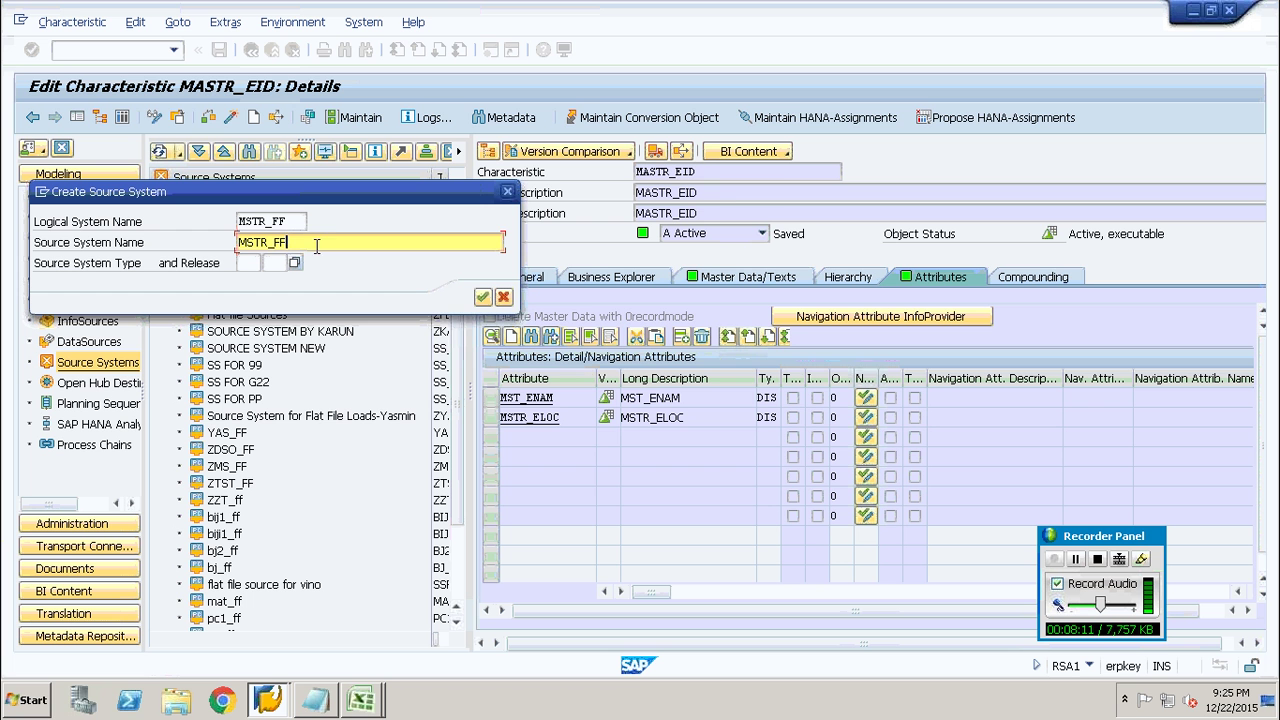
click(484, 300)
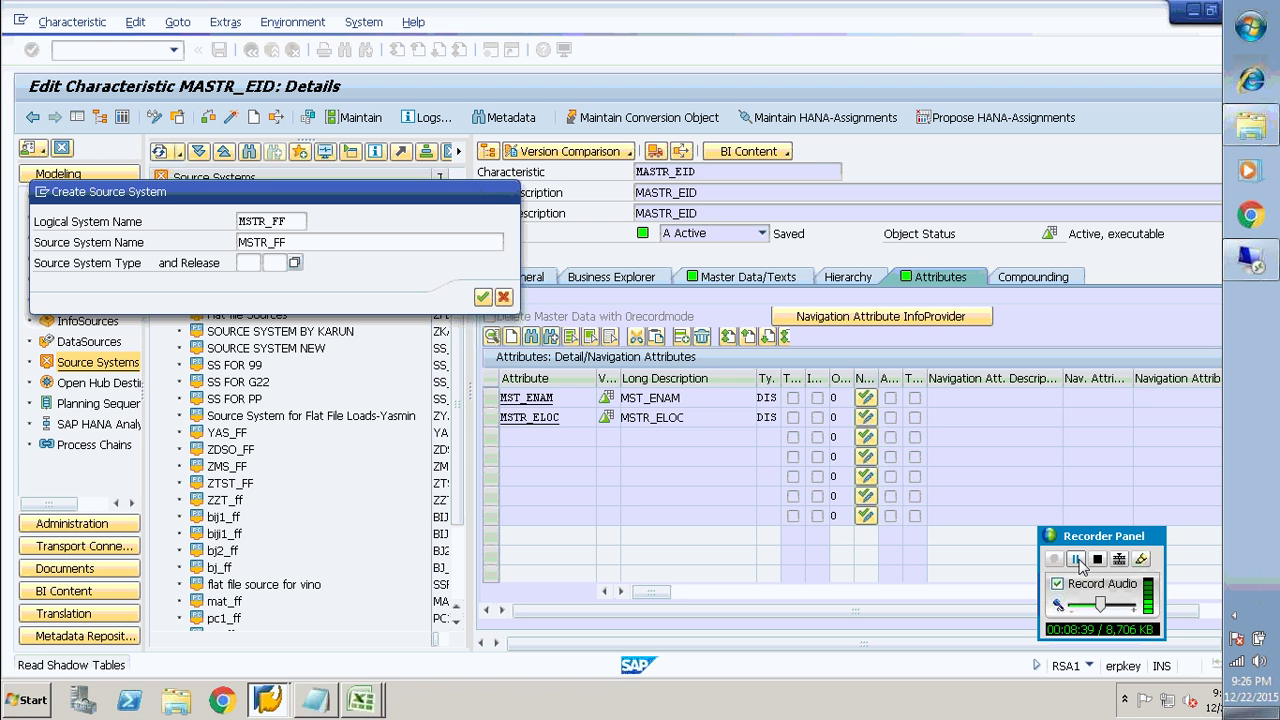
key(Return)
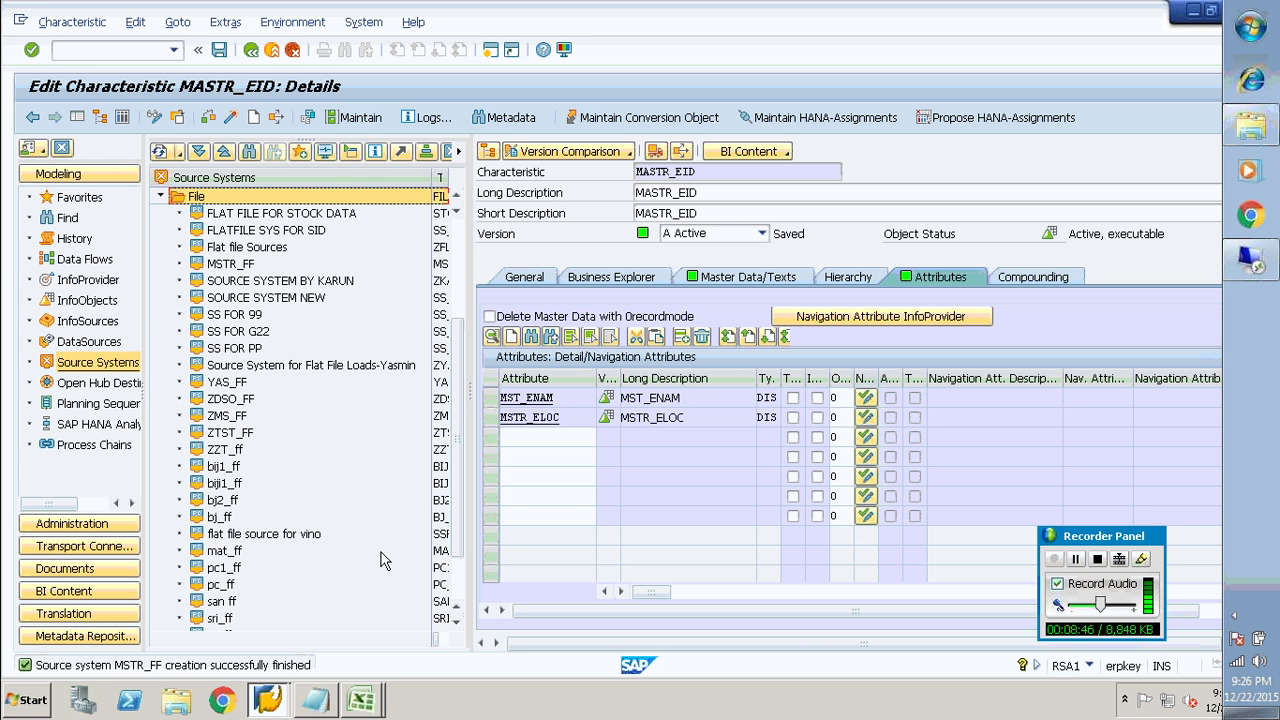
- Open the DataSource tree for the MSTR_FF source system
click(455, 624)
click(455, 624)
click(455, 624)
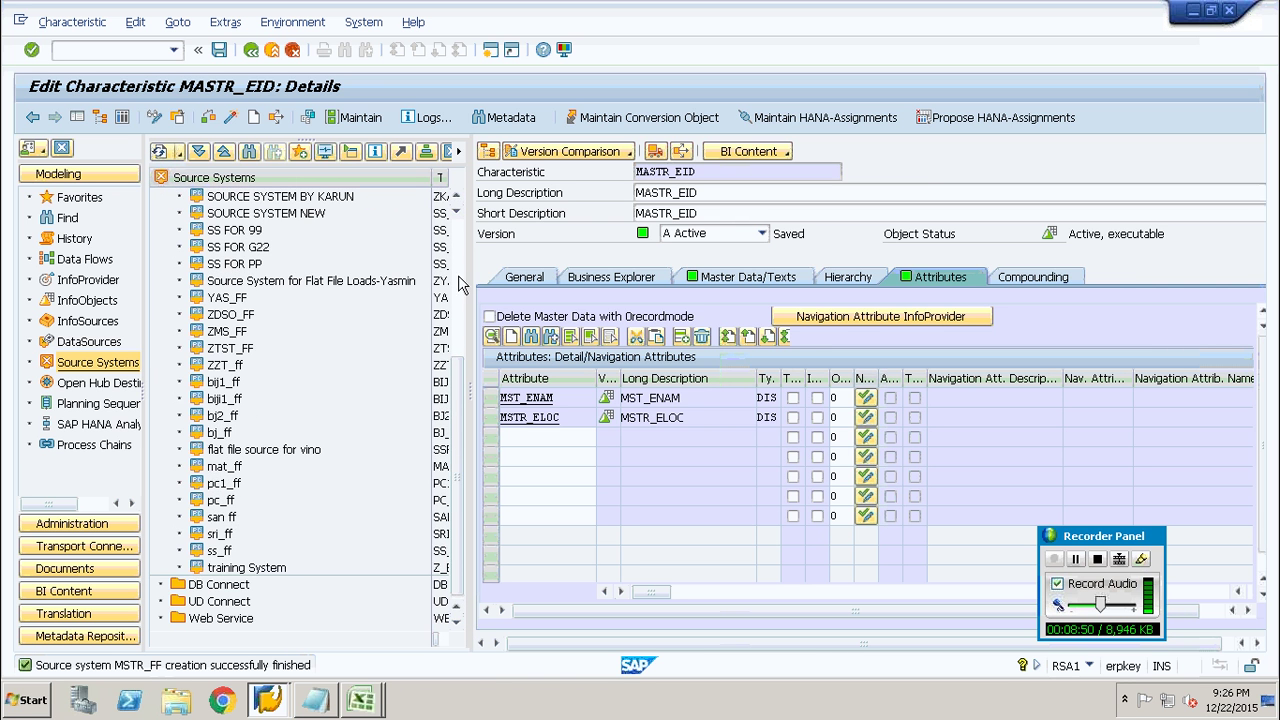
click(456, 200)
click(456, 200)
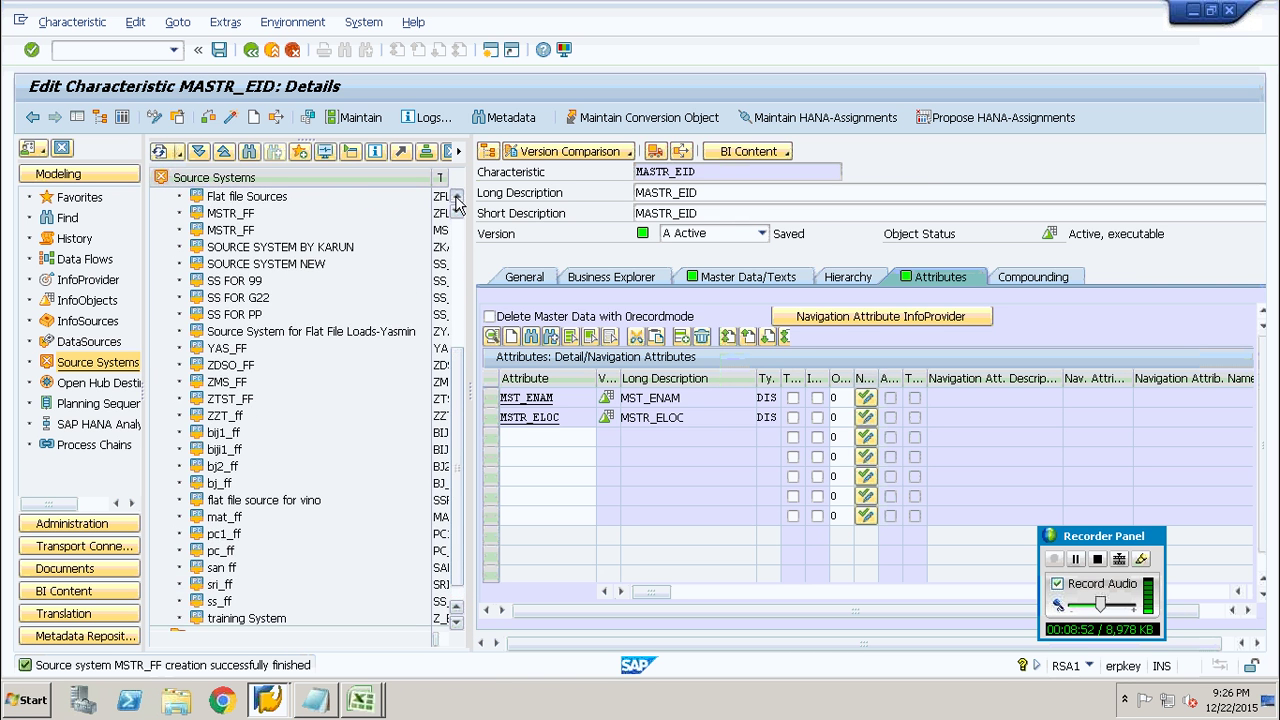
click(456, 200)
click(456, 200)
click(230, 248)
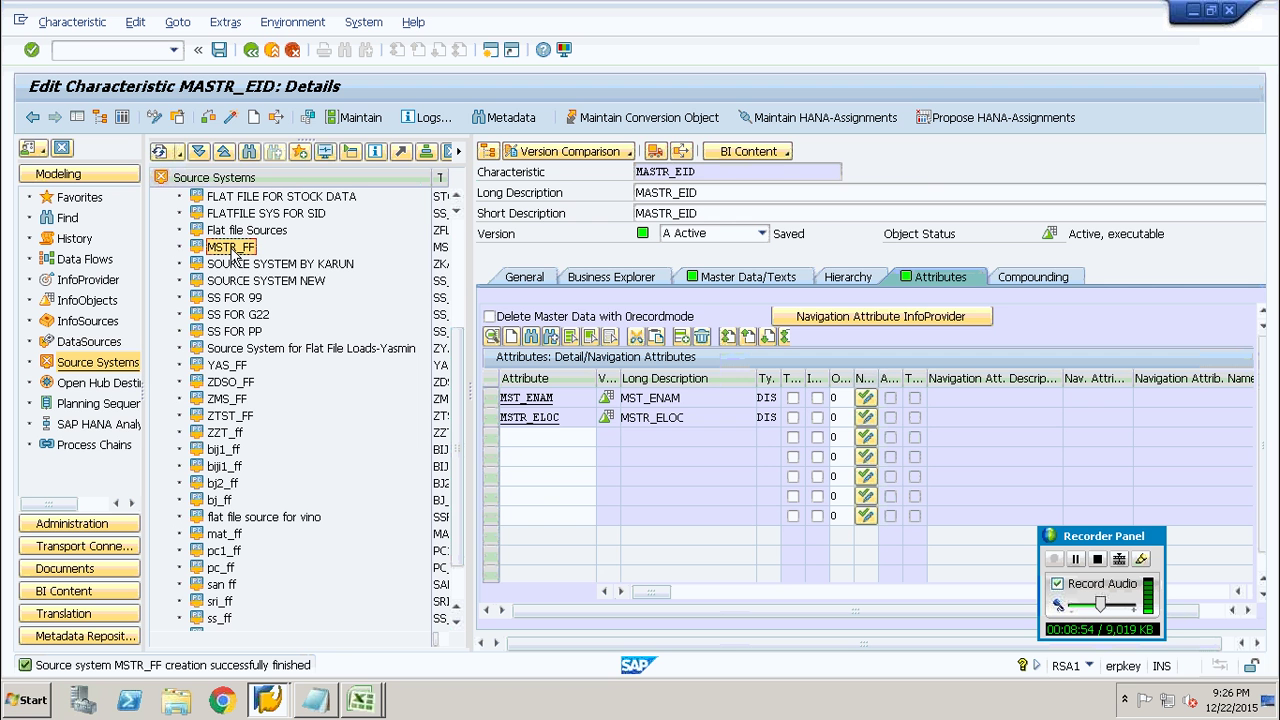
double_click(236, 257)
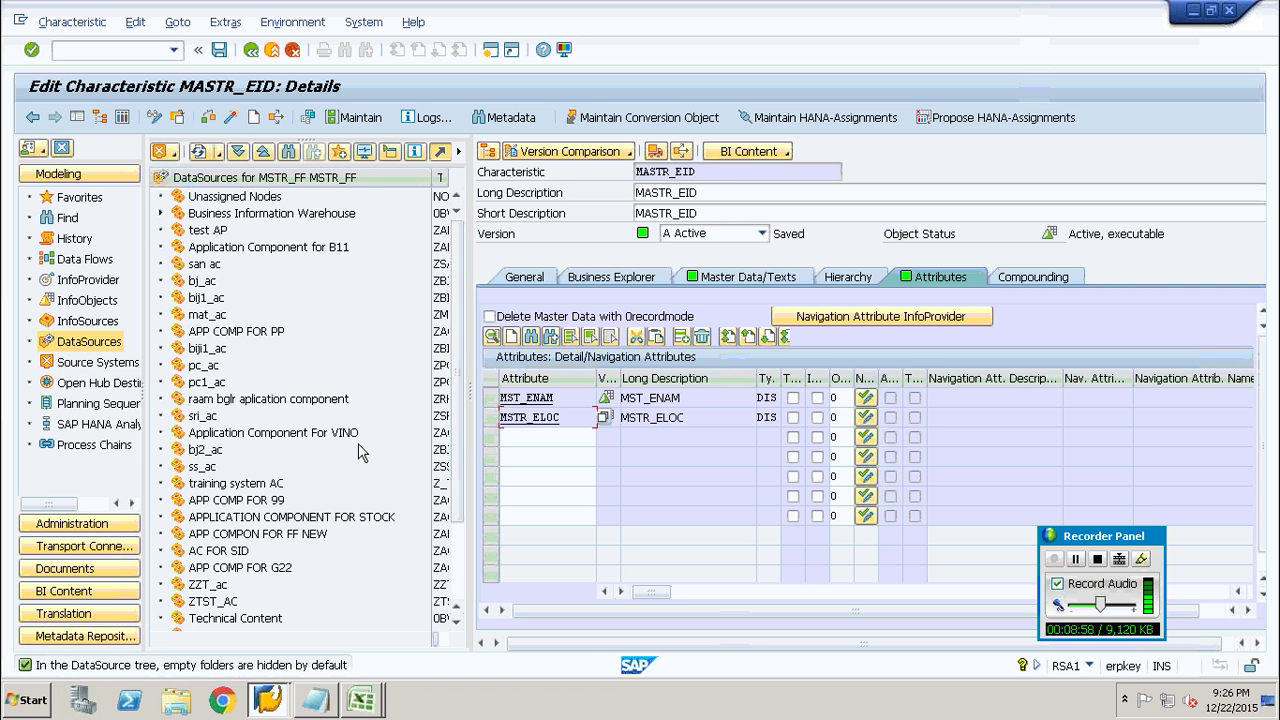
- Create application component MSTR_AC under Unassigned Nodes with description MSTR_AC
click(300, 181)
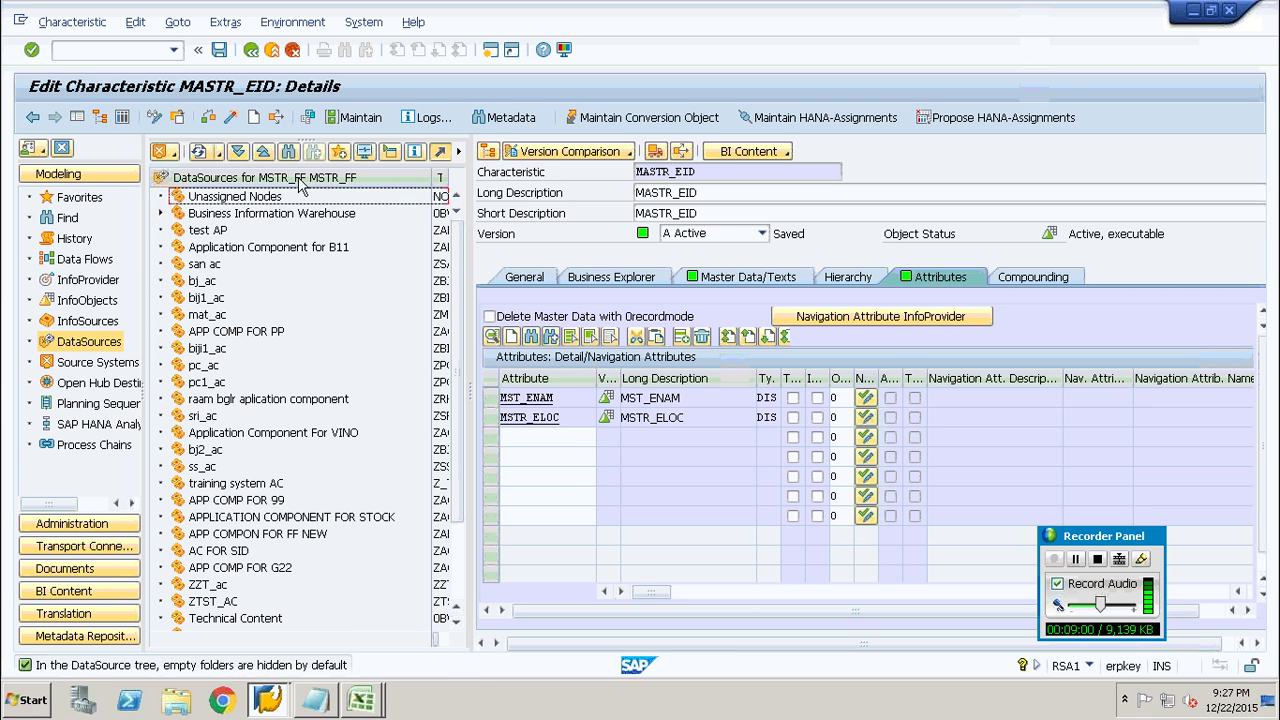
right_click(300, 194)
click(332, 190)
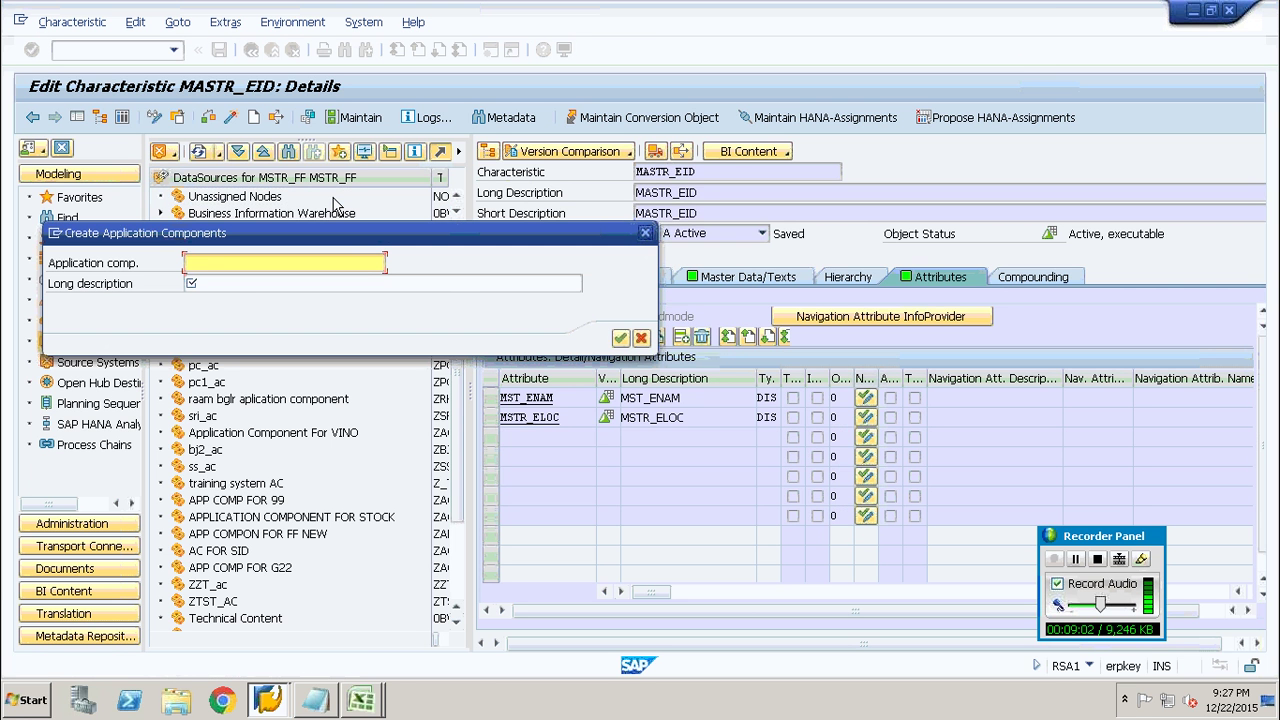
text(MSTR_AC)
drag(252, 264, 172, 263)
key(ctrl+c)
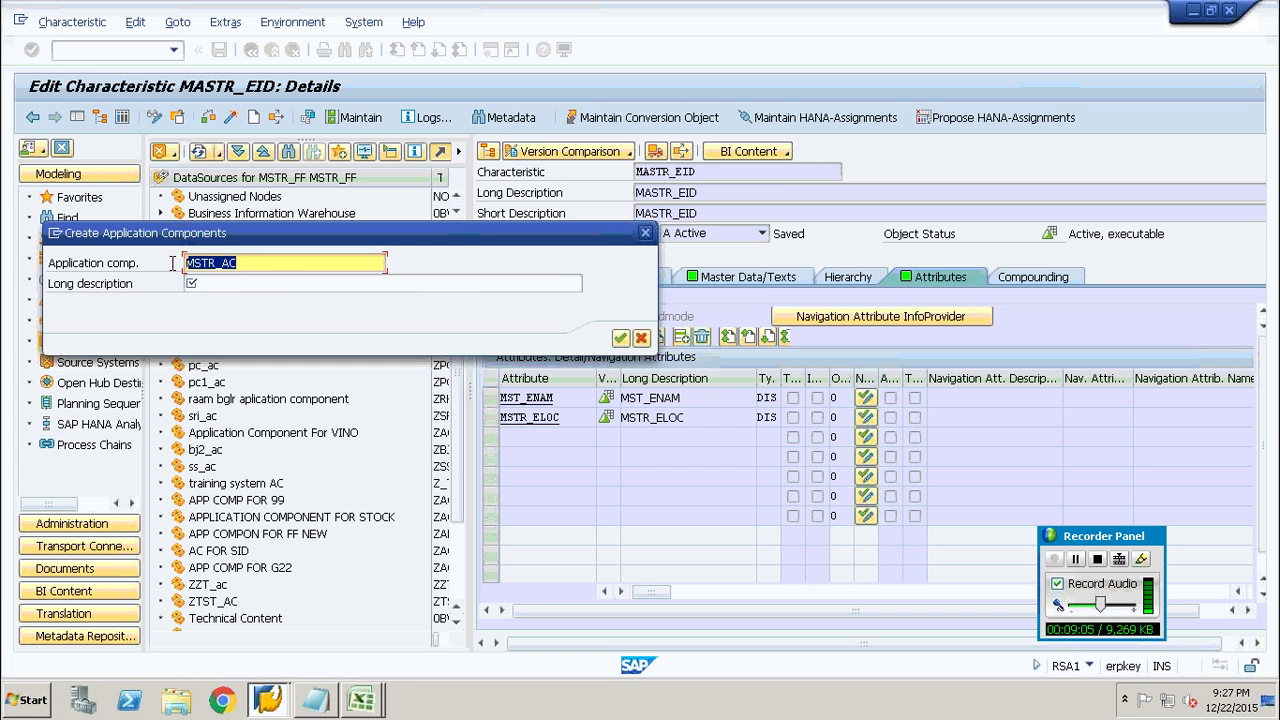
click(237, 283)
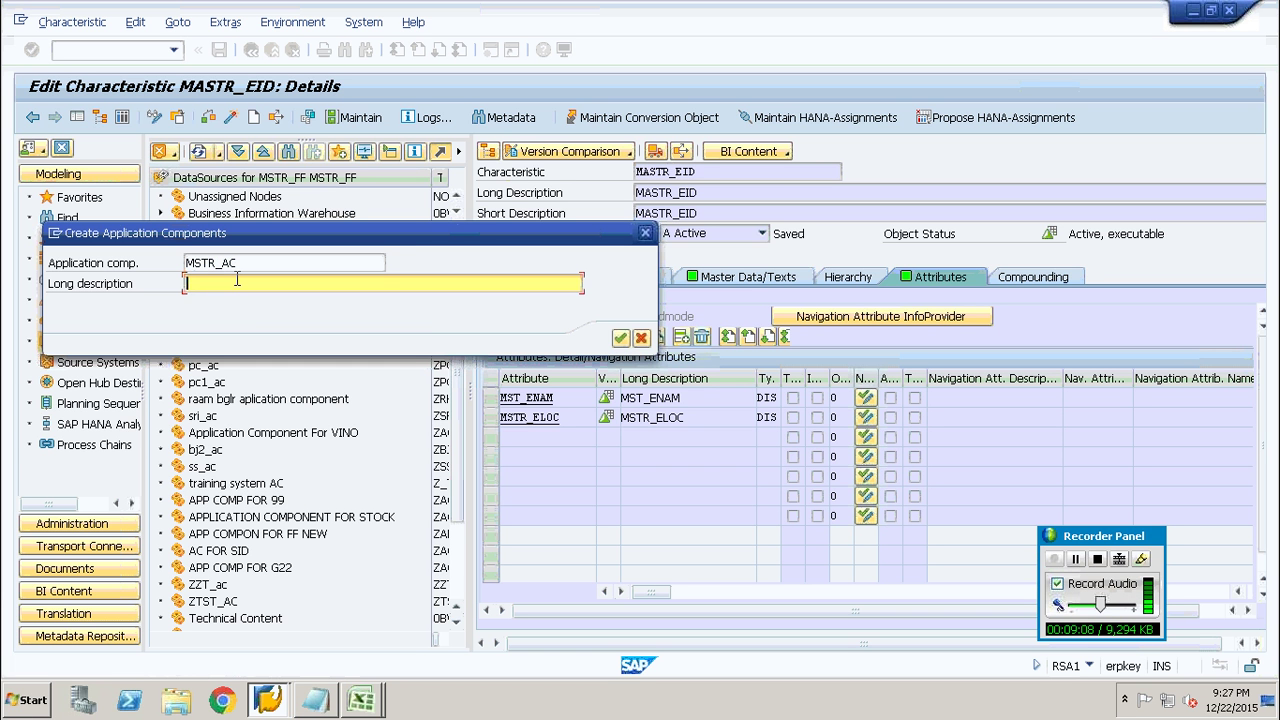
key(ctrl+v)
click(620, 338)
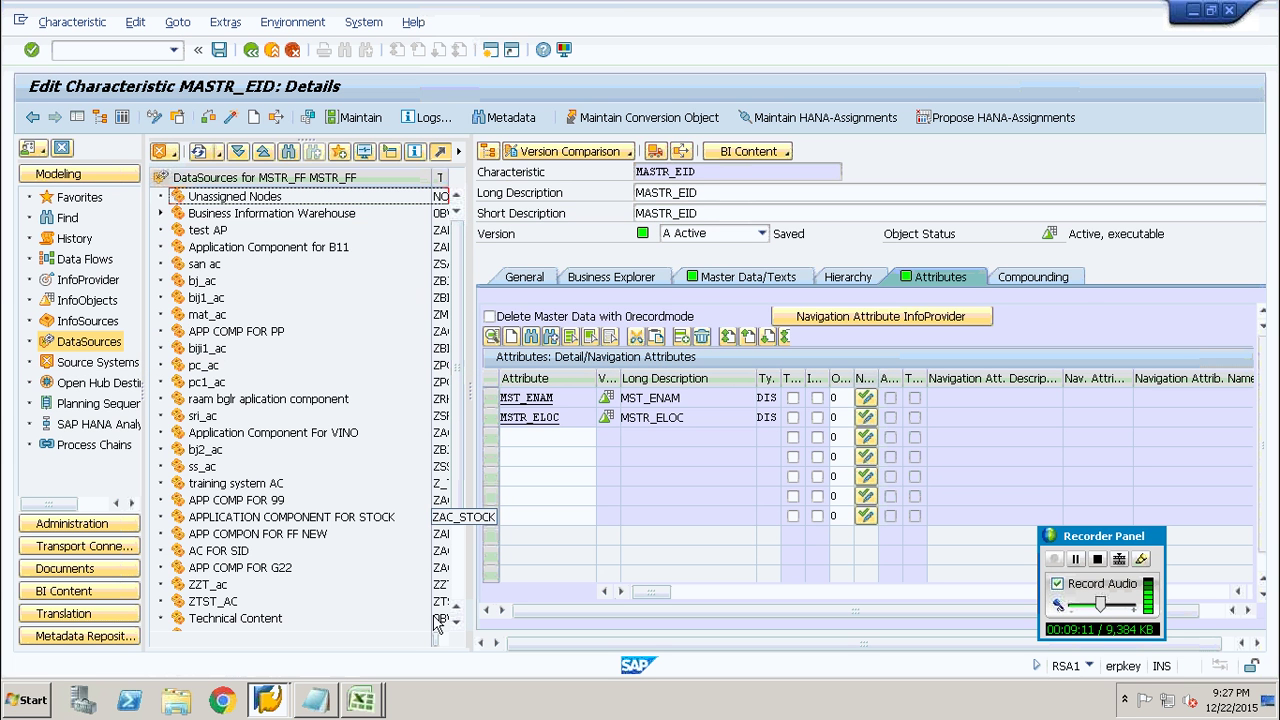
- Select the new MSTR_AC component and bring up its options
click(457, 623)
click(457, 623)
click(457, 623)
click(458, 624)
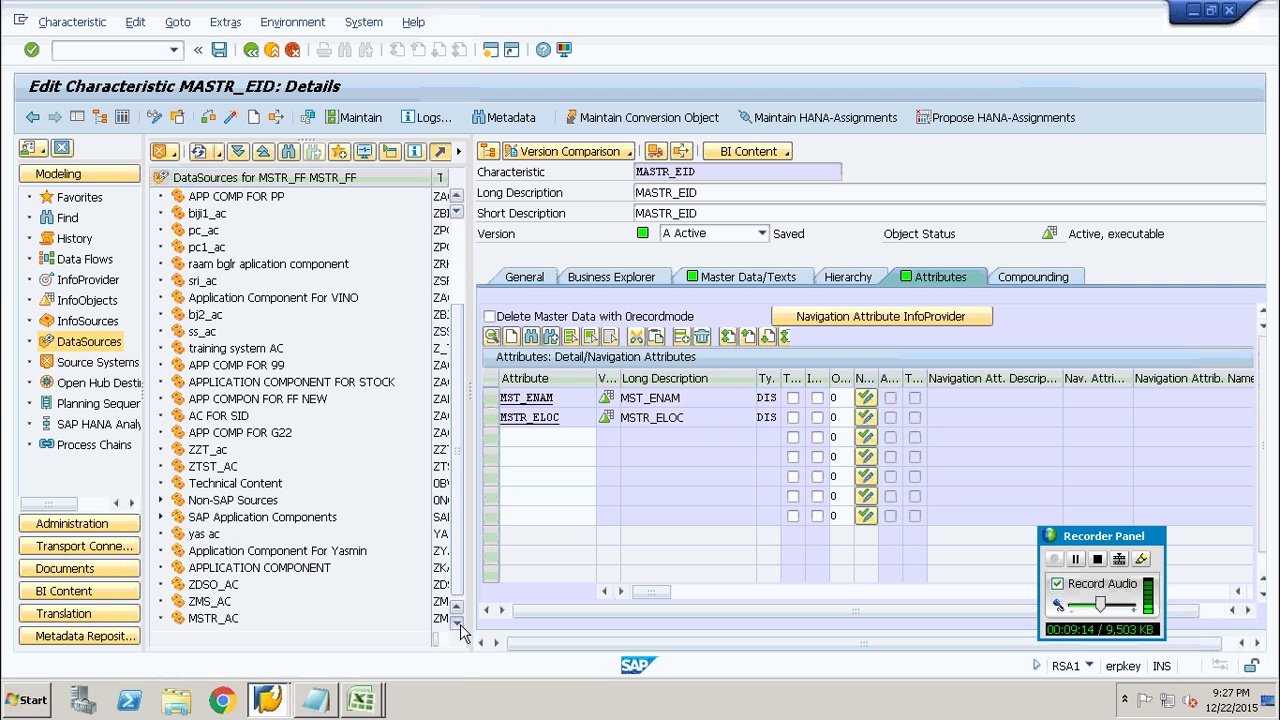
click(205, 620)
right_click(205, 622)
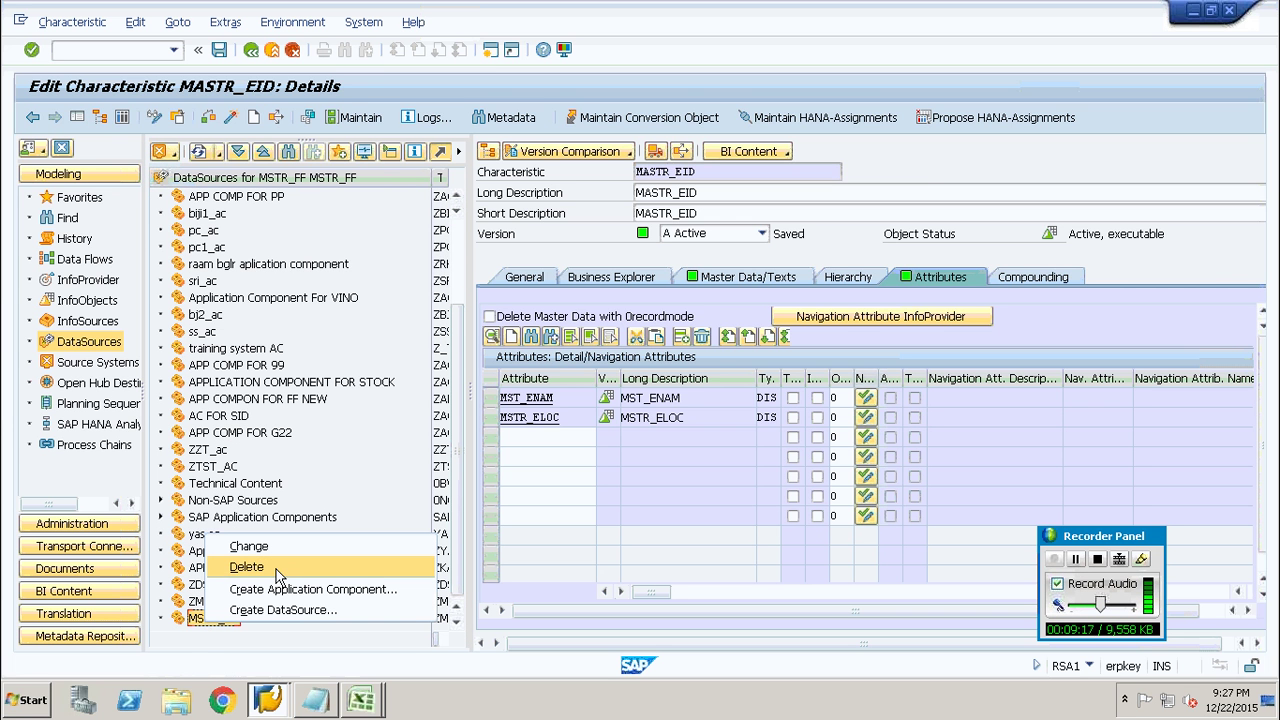
- Create DataSource MSTR_DS under MSTR_AC with data type Master Data Text
click(279, 610)
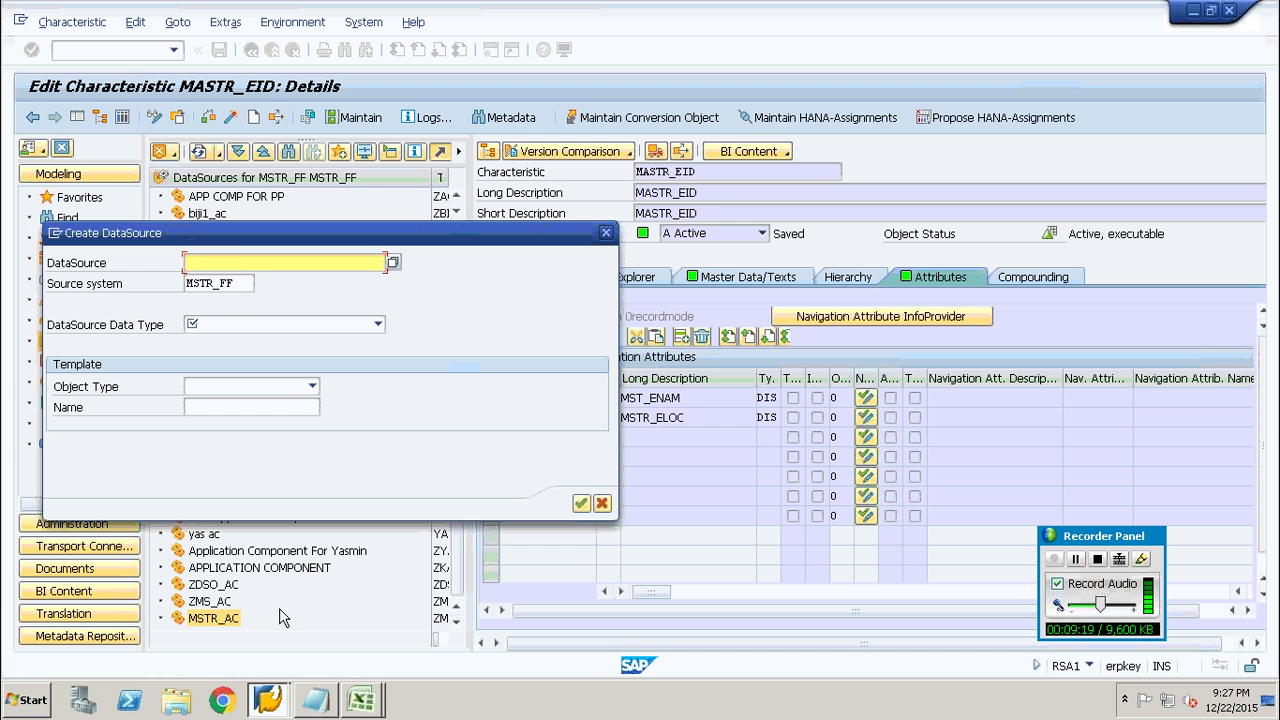
key(ctrl+v)
key(BackSpace)
key(BackSpace)
text(DS)
click(376, 325)
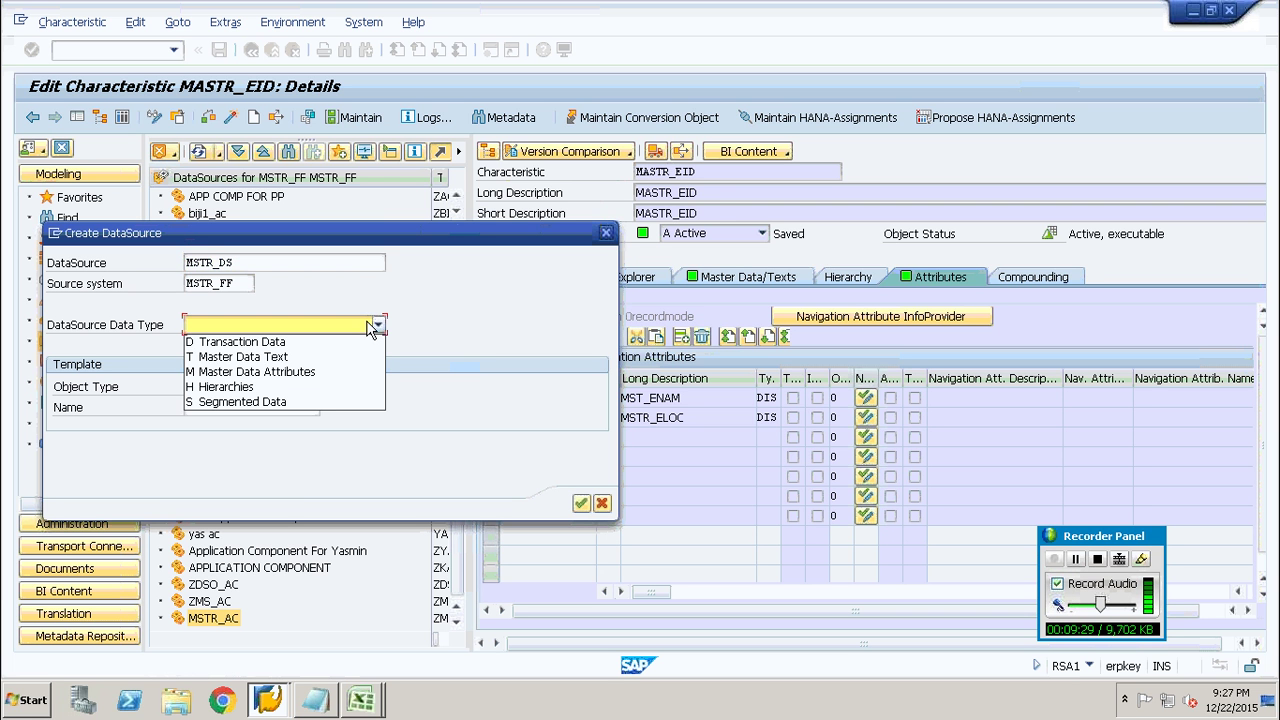
click(317, 360)
key(ctrl+c)
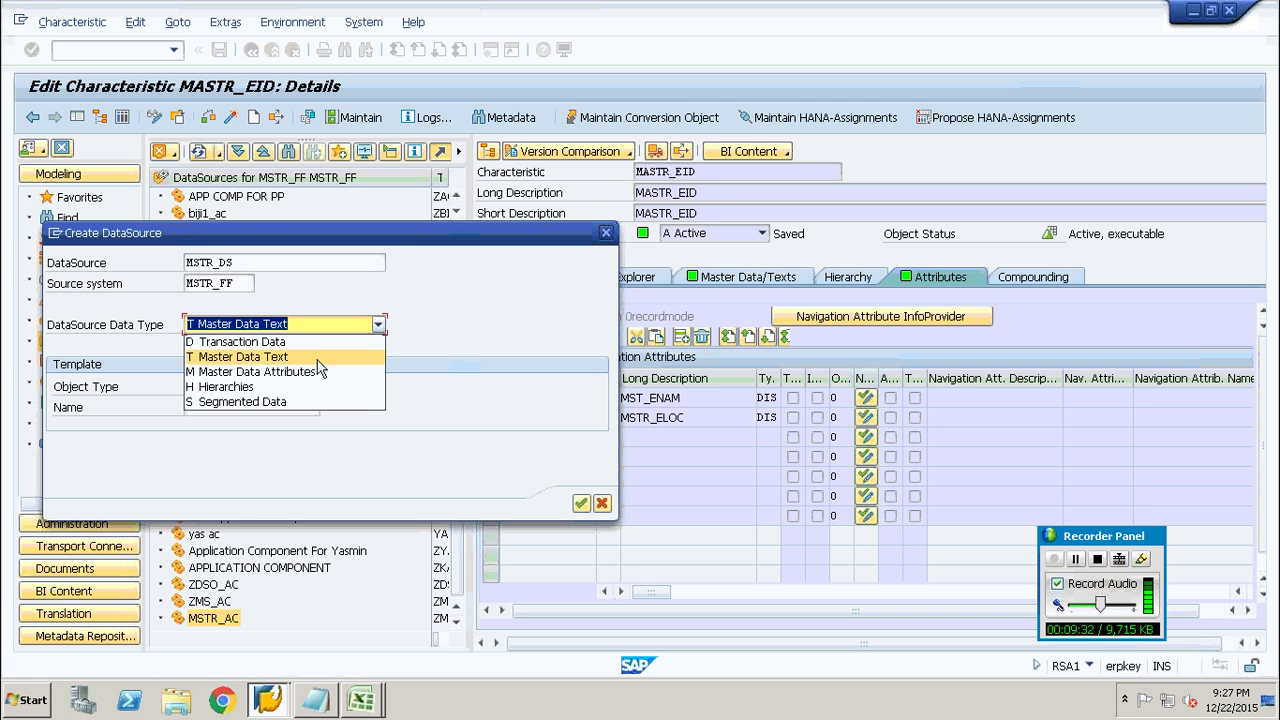
click(583, 503)
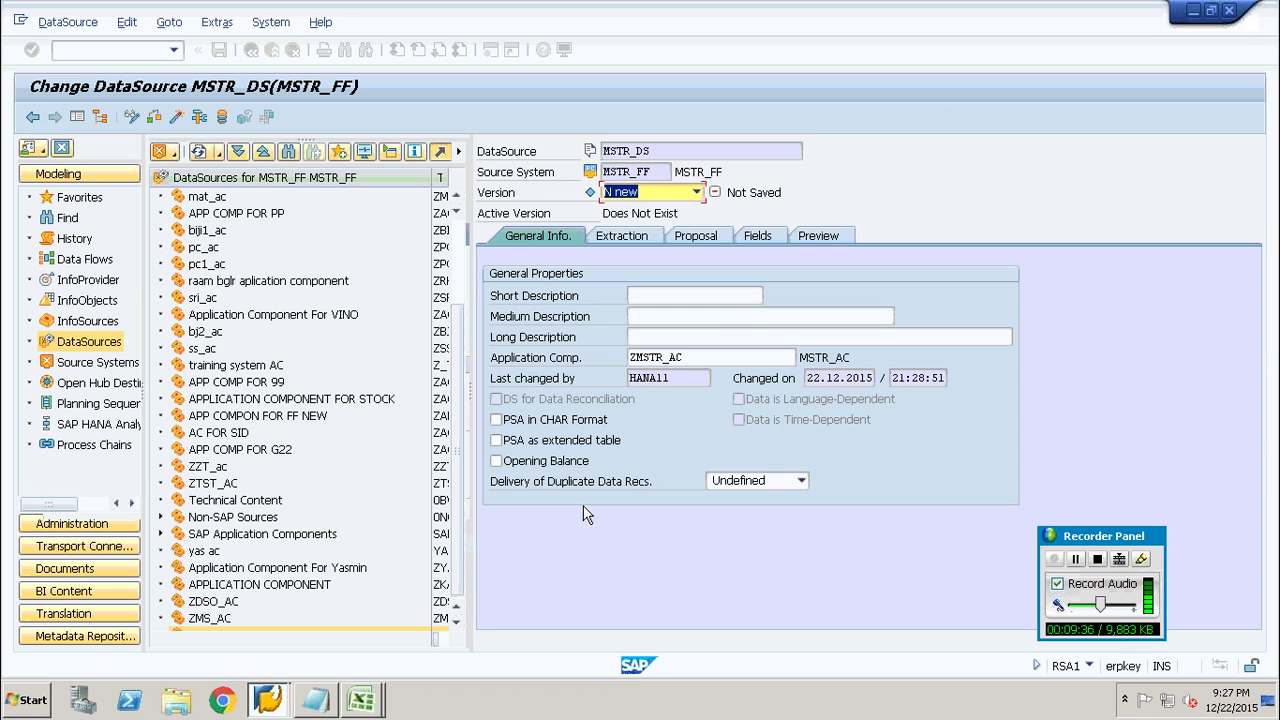
- Set the short, medium and long descriptions of MSTR_DS to MSTR_DS
click(672, 146)
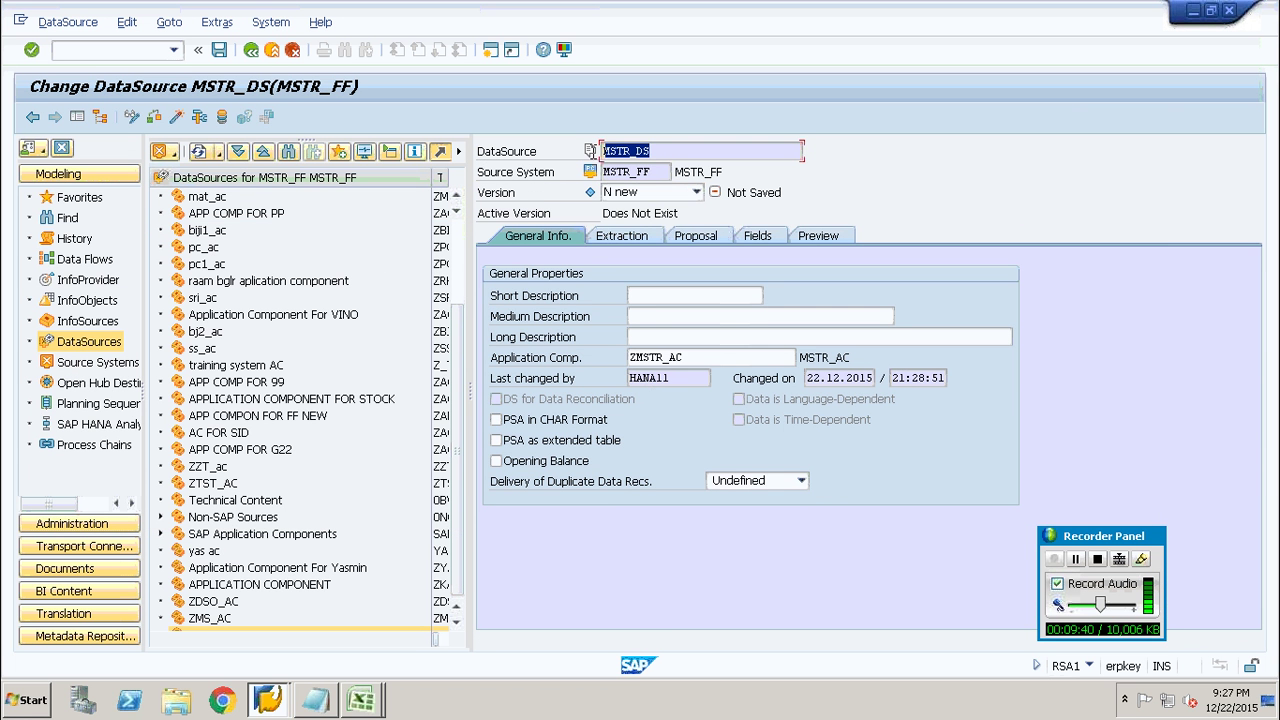
click(676, 297)
key(ctrl+v)
click(672, 317)
key(ctrl+v)
click(671, 337)
key(ctrl+v)
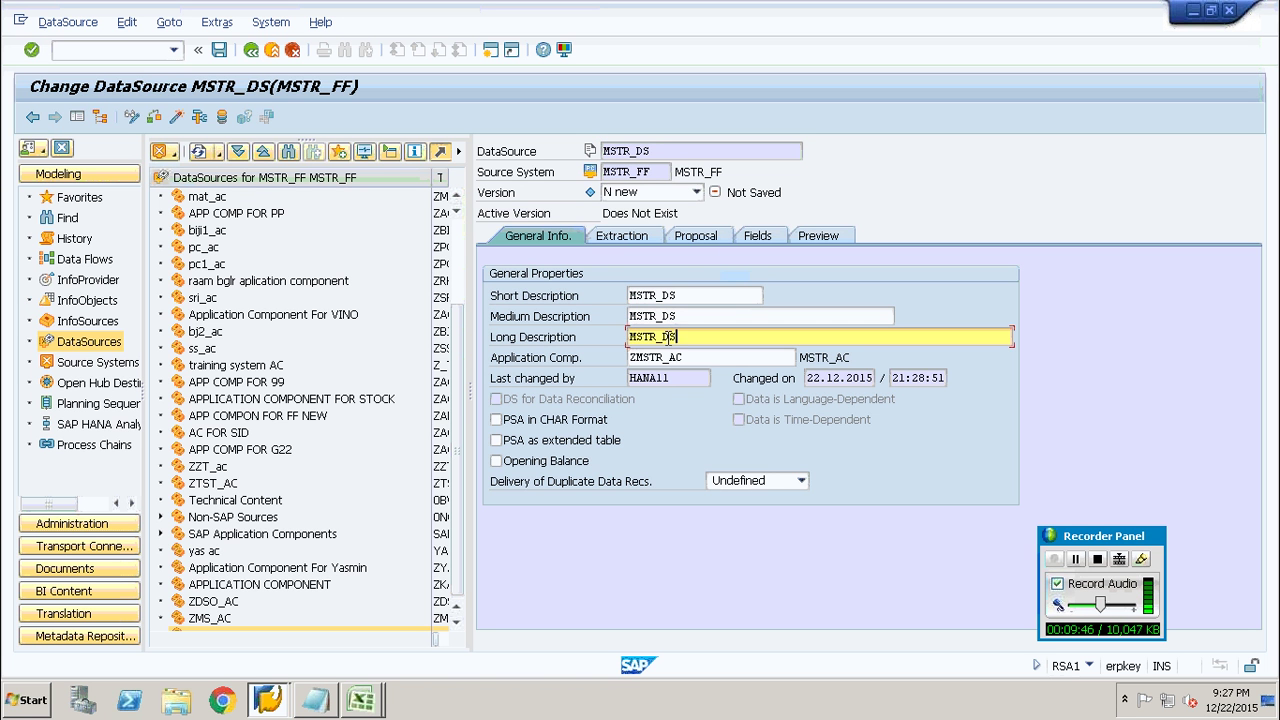
click(619, 240)
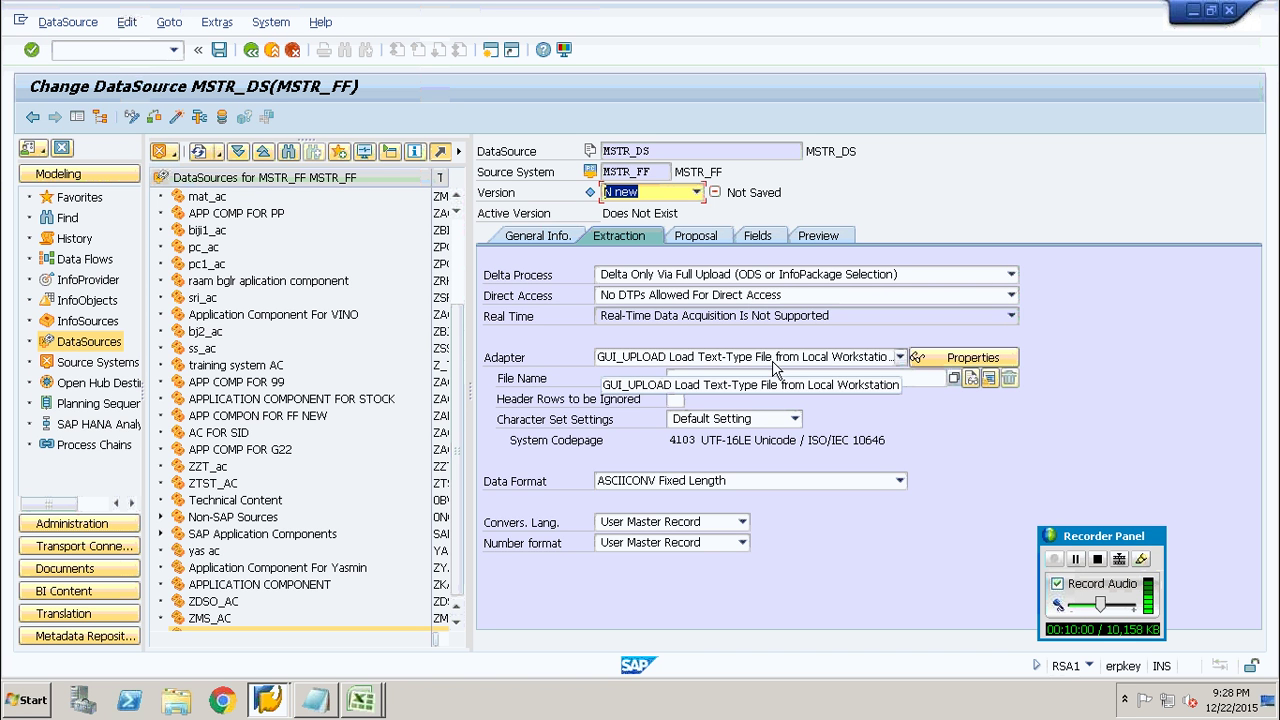
- Point MSTR_DS at the desktop Master.csv file, ignoring 1 header row
click(955, 378)
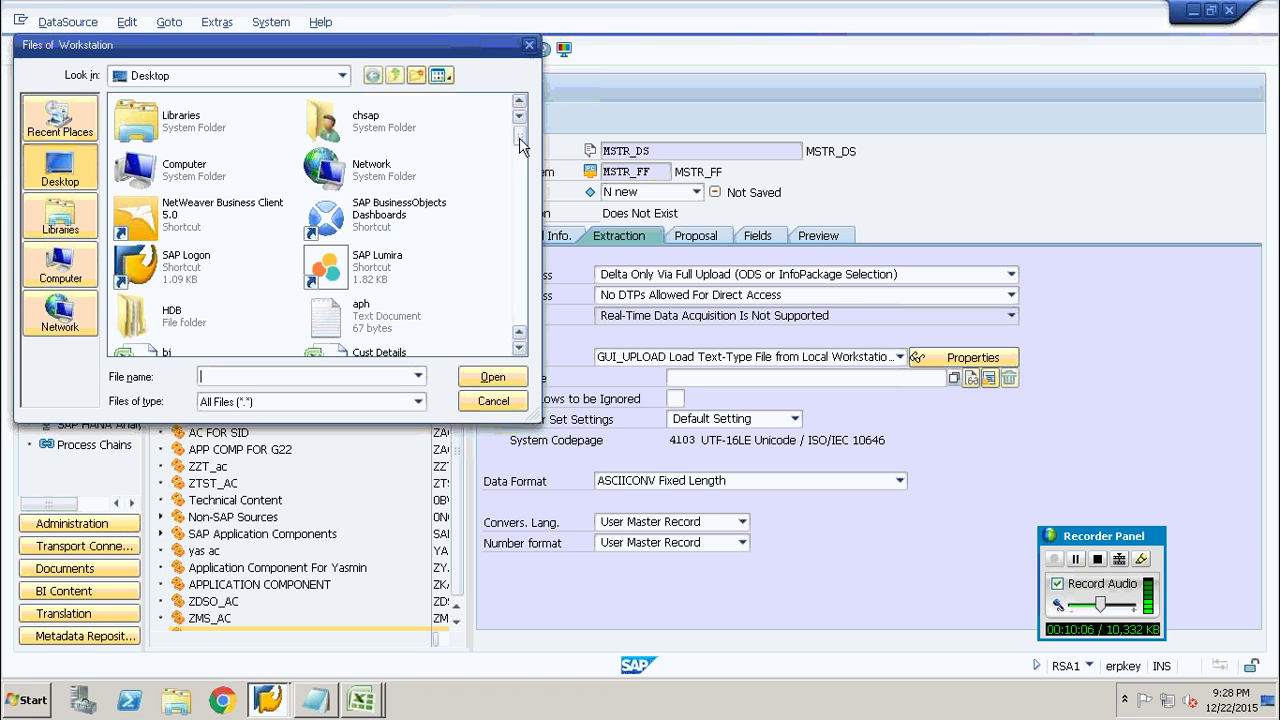
scroll(519, 150, down, 3)
drag(519, 170, 519, 262)
click(155, 337)
double_click(155, 337)
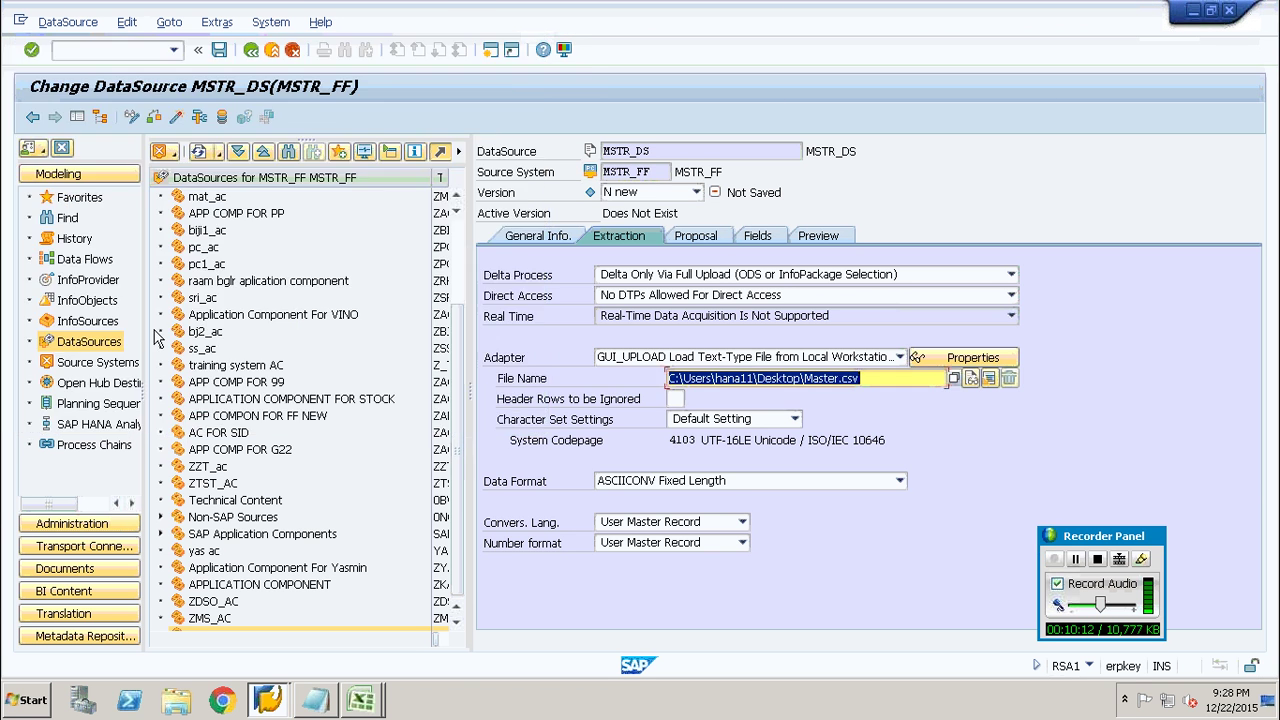
click(677, 397)
text(1)
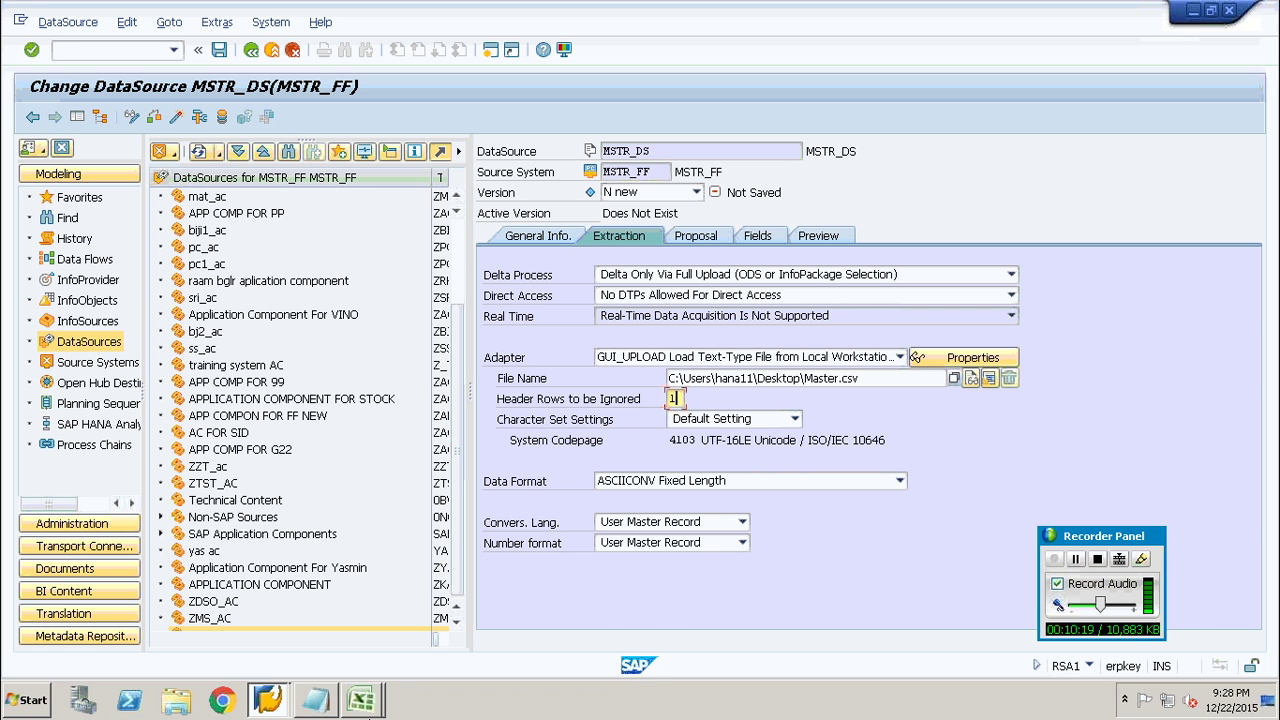
click(360, 700)
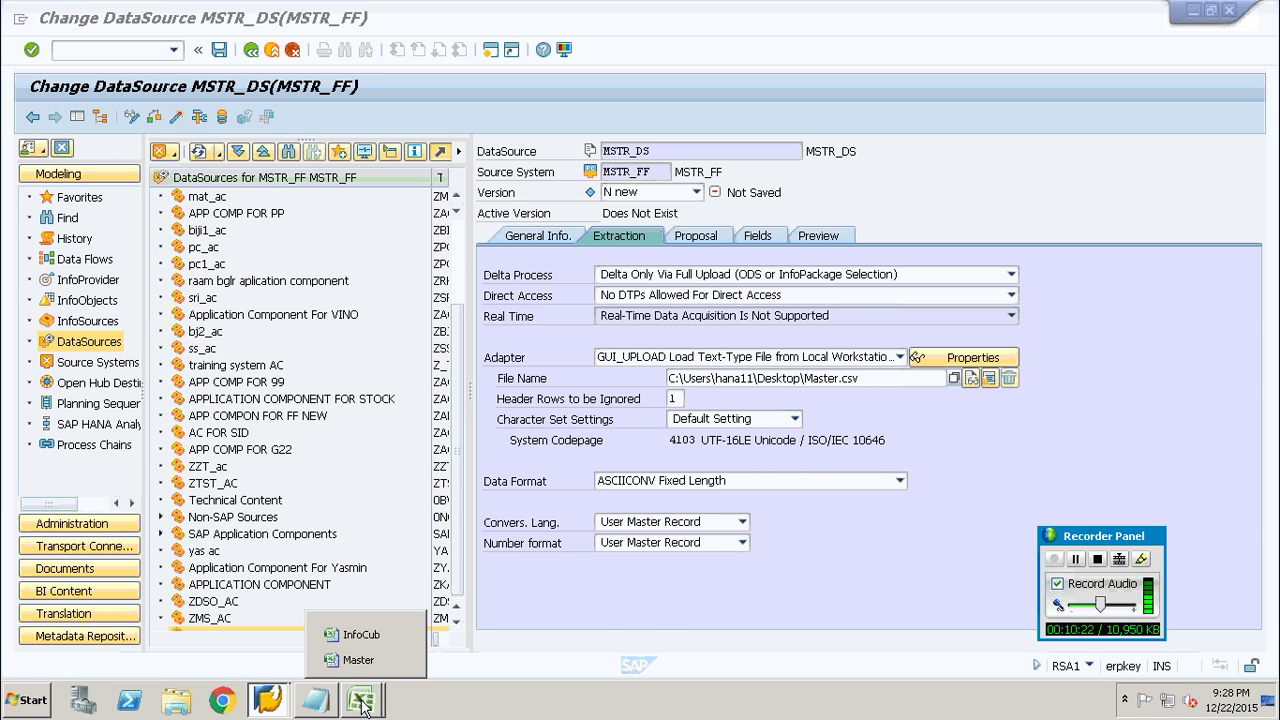
click(660, 503)
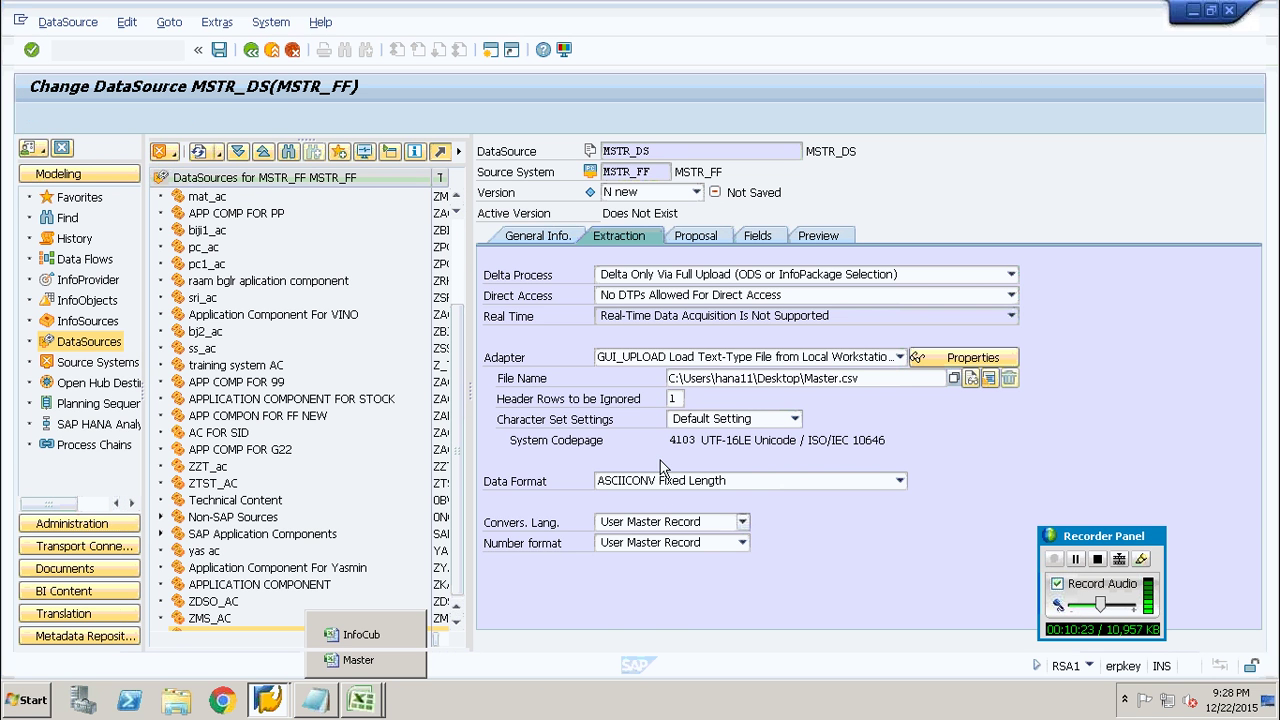
click(675, 398)
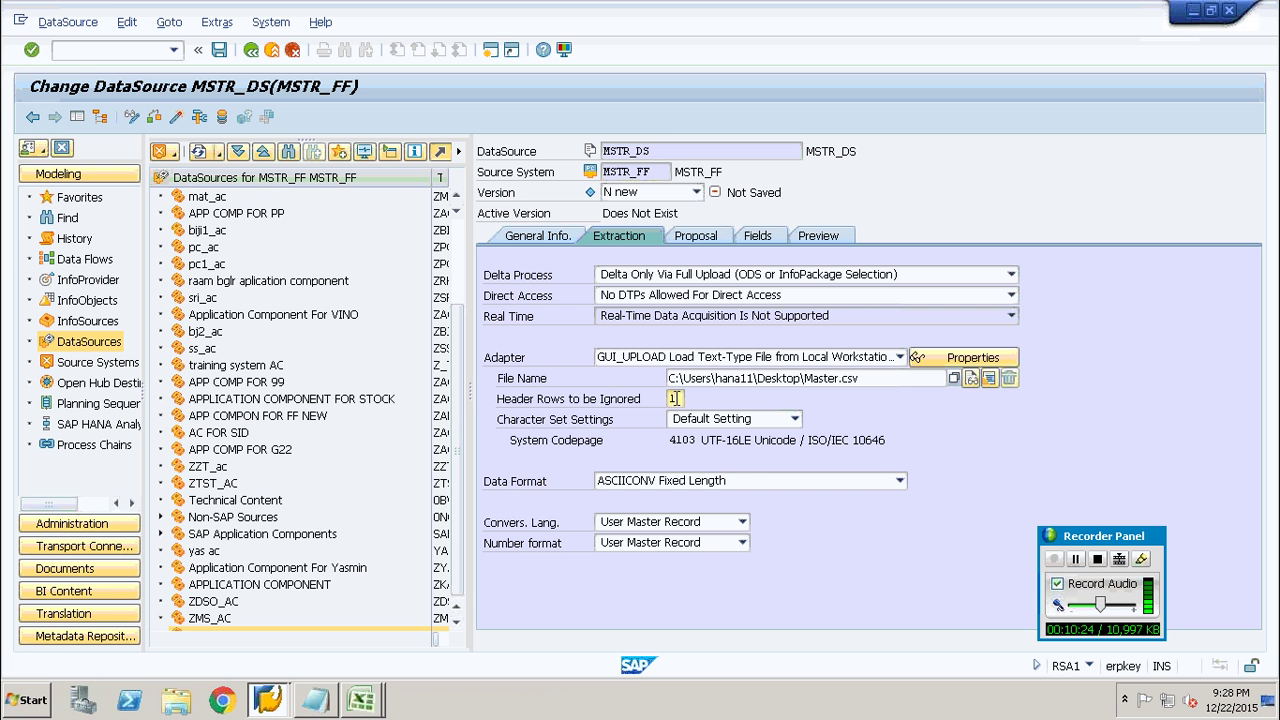
- Set the data format to separator-based CSV with a comma as data separator
click(791, 486)
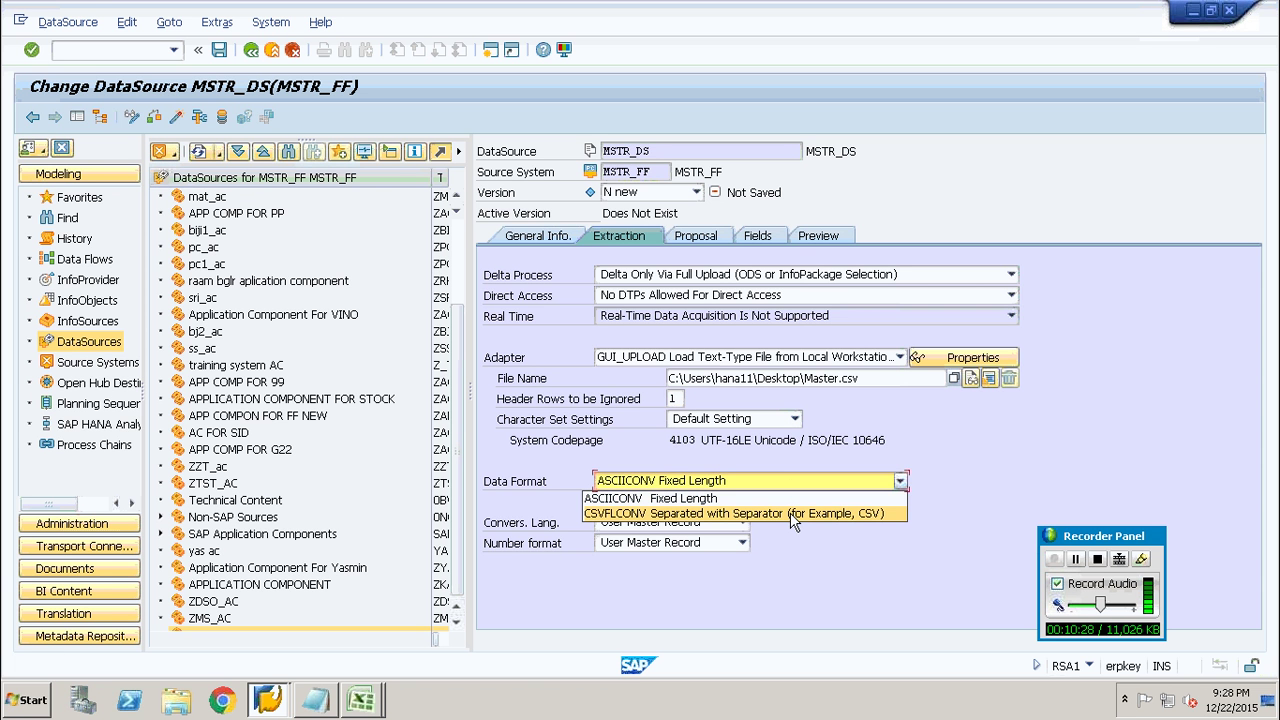
click(791, 514)
click(682, 502)
key(BackSpace)
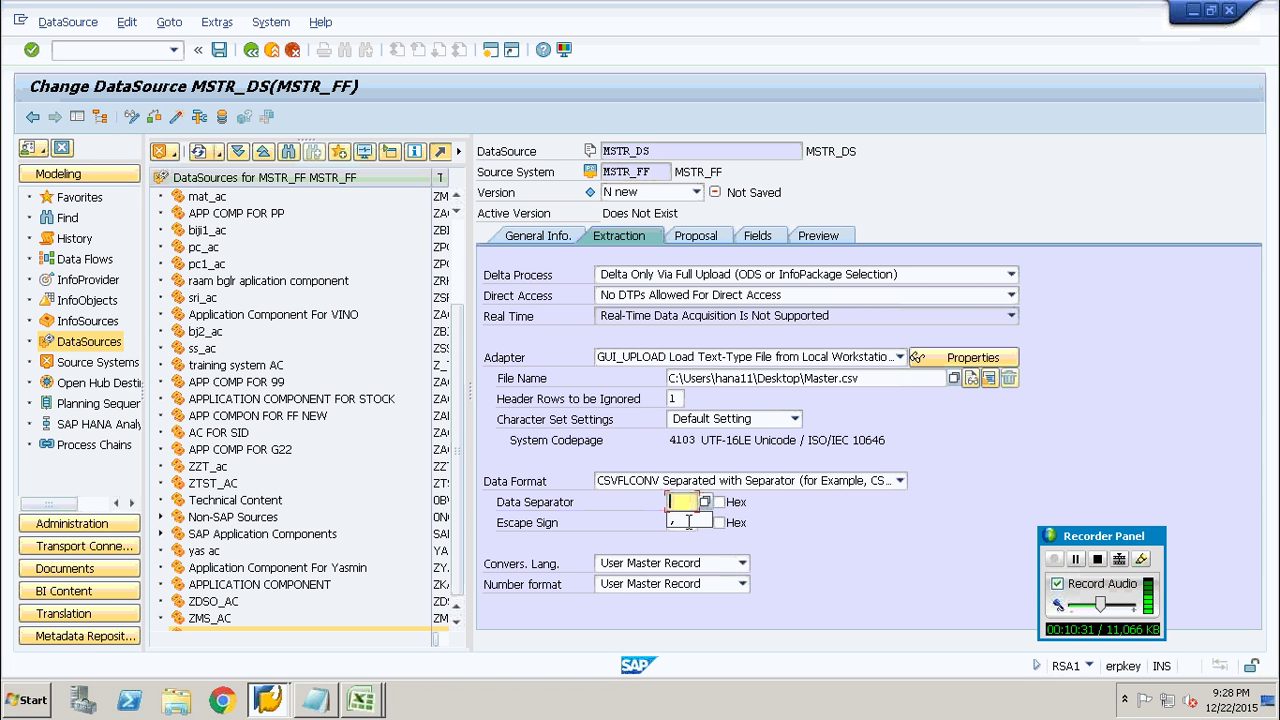
text(,)
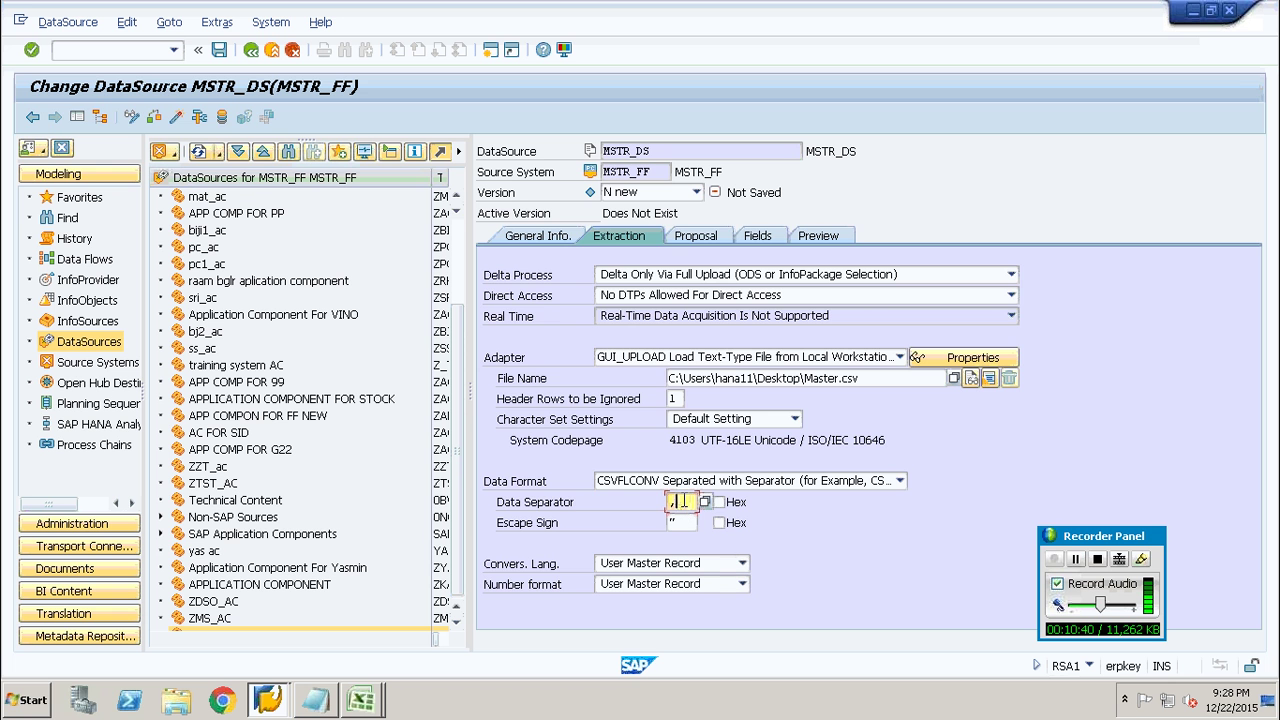
click(690, 237)
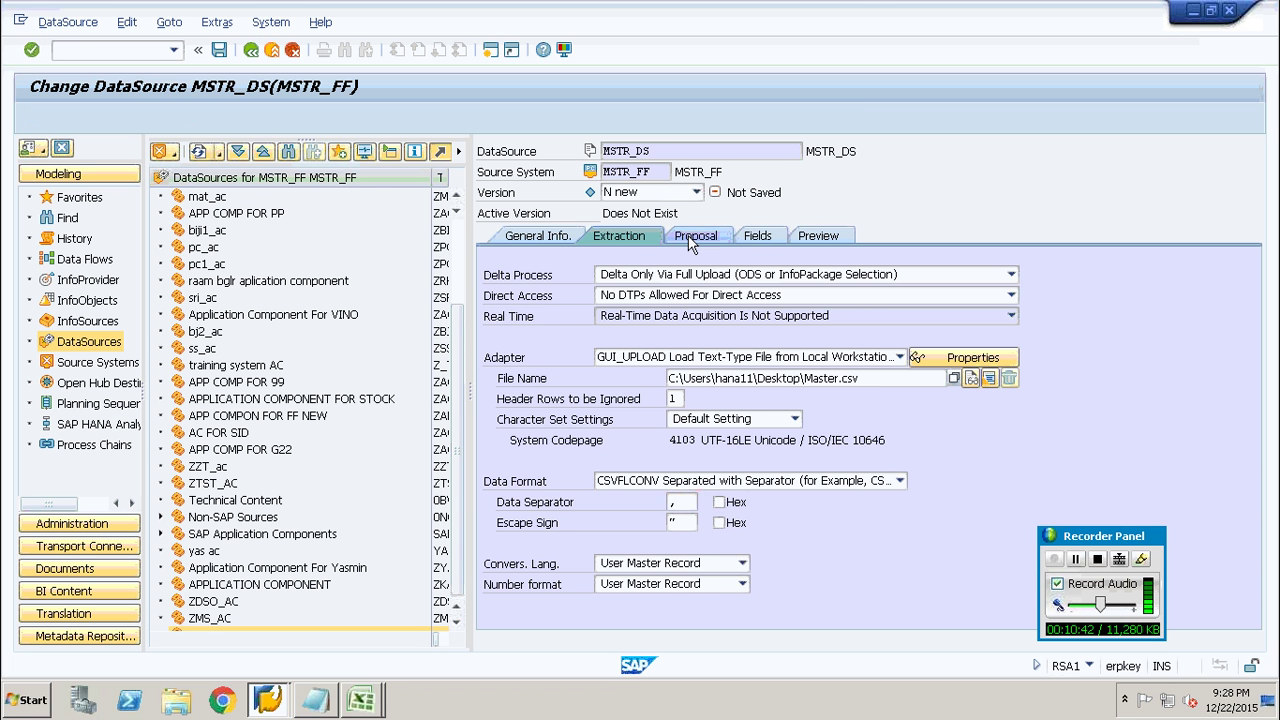
- Load the Master.csv example data into the proposal, allowing file access
click(738, 302)
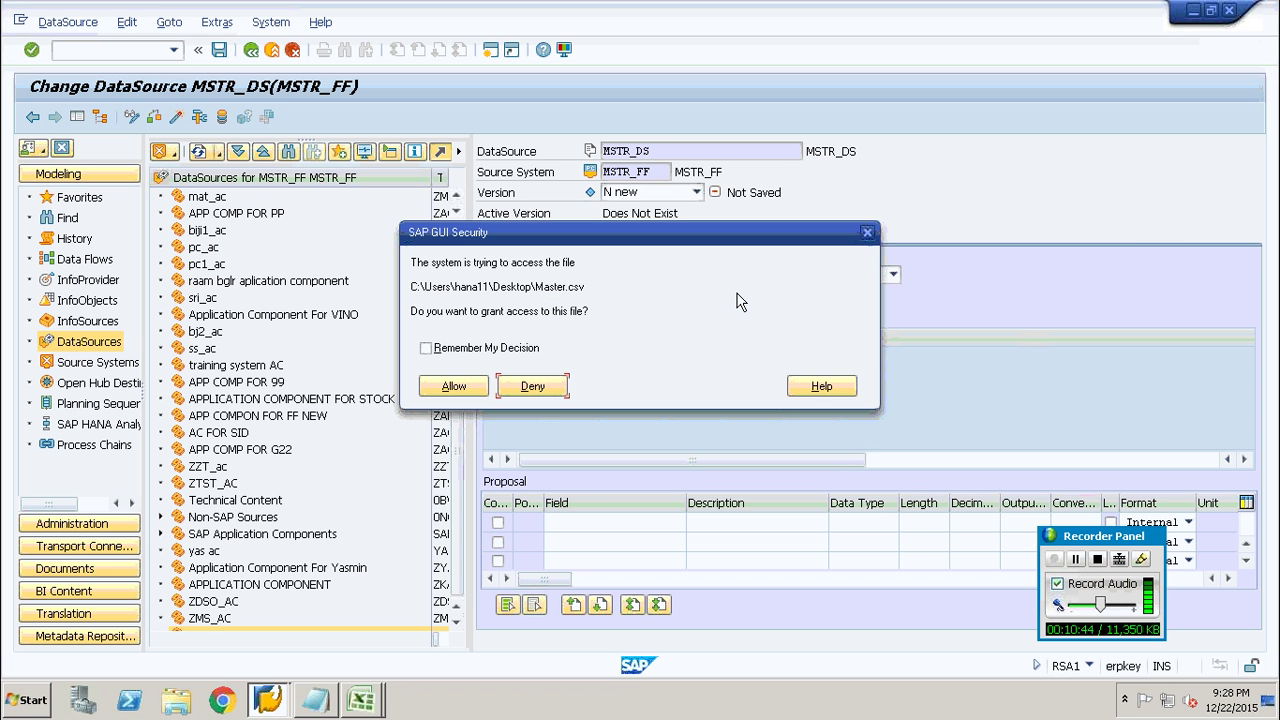
click(466, 384)
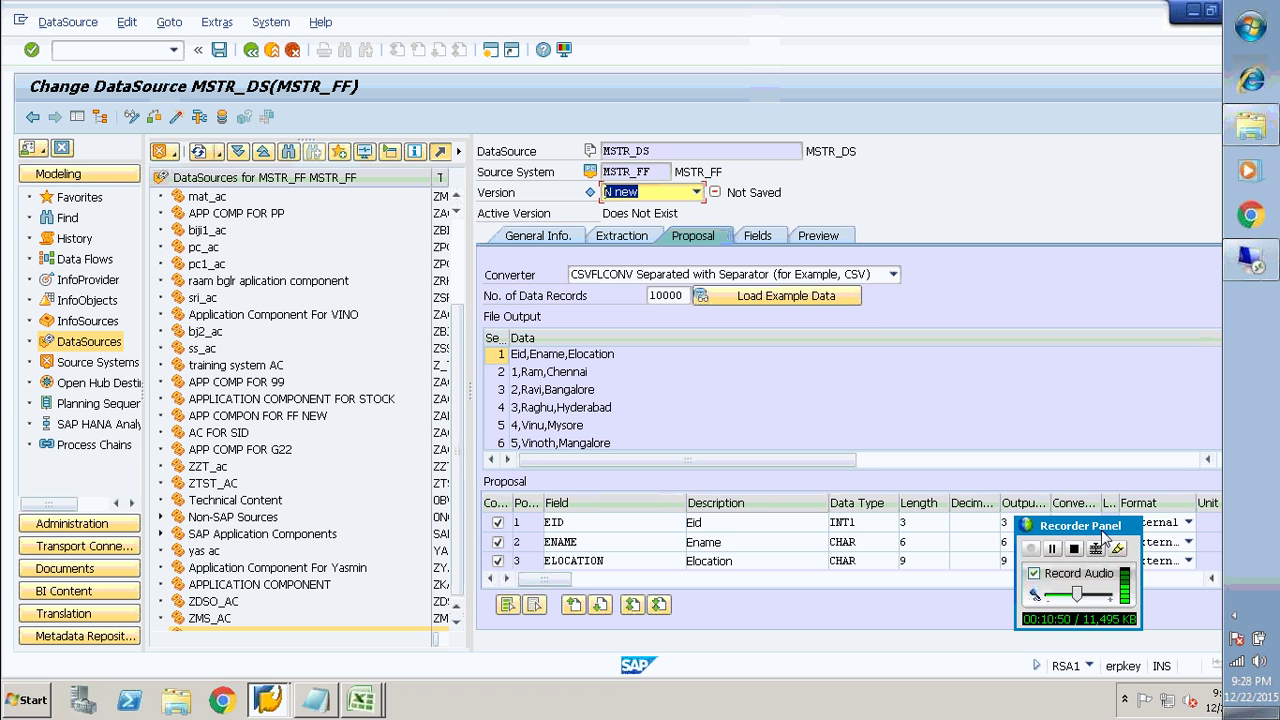
drag(1125, 542, 1063, 517)
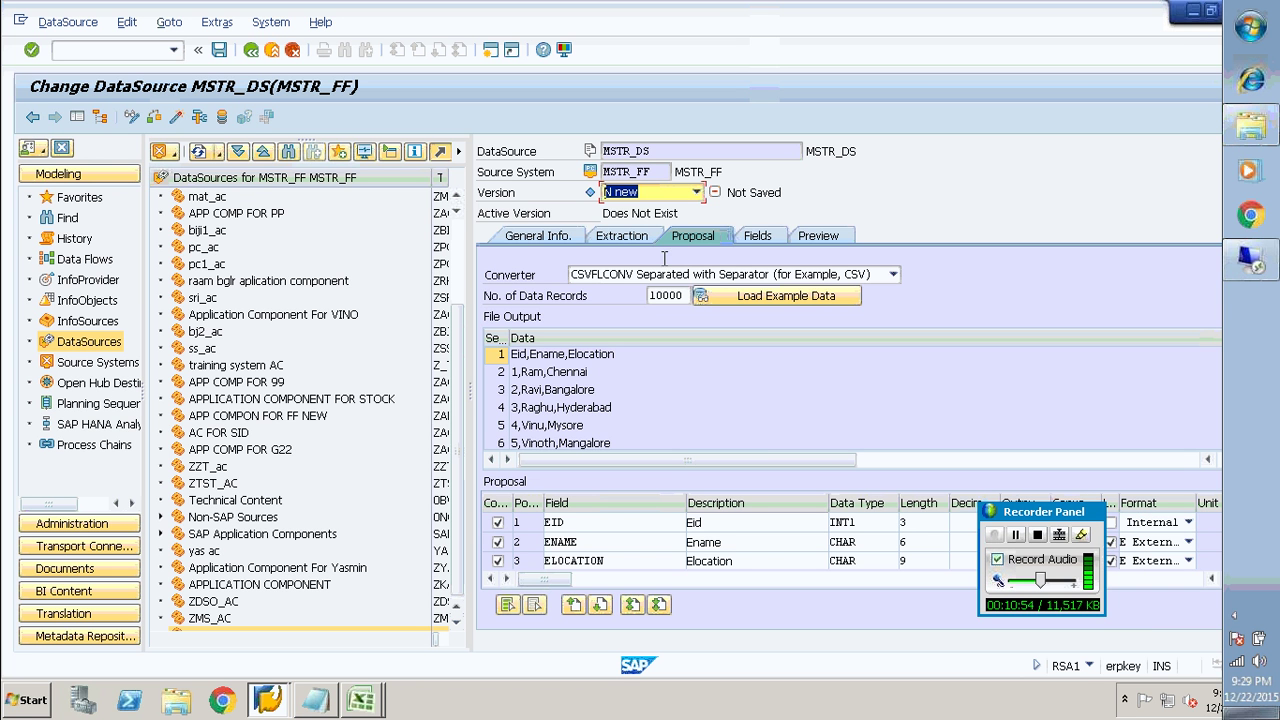
- Set the format of the ENAME and ELOCATION fields to Internal
click(758, 241)
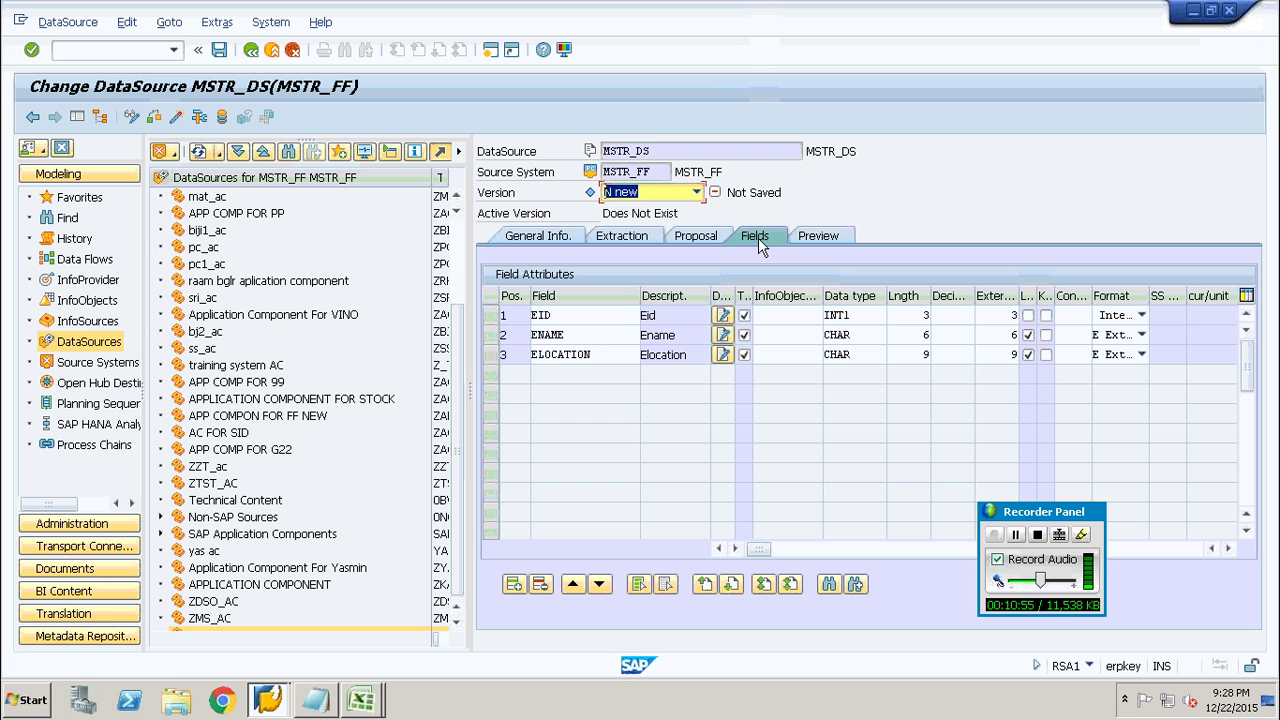
click(1143, 342)
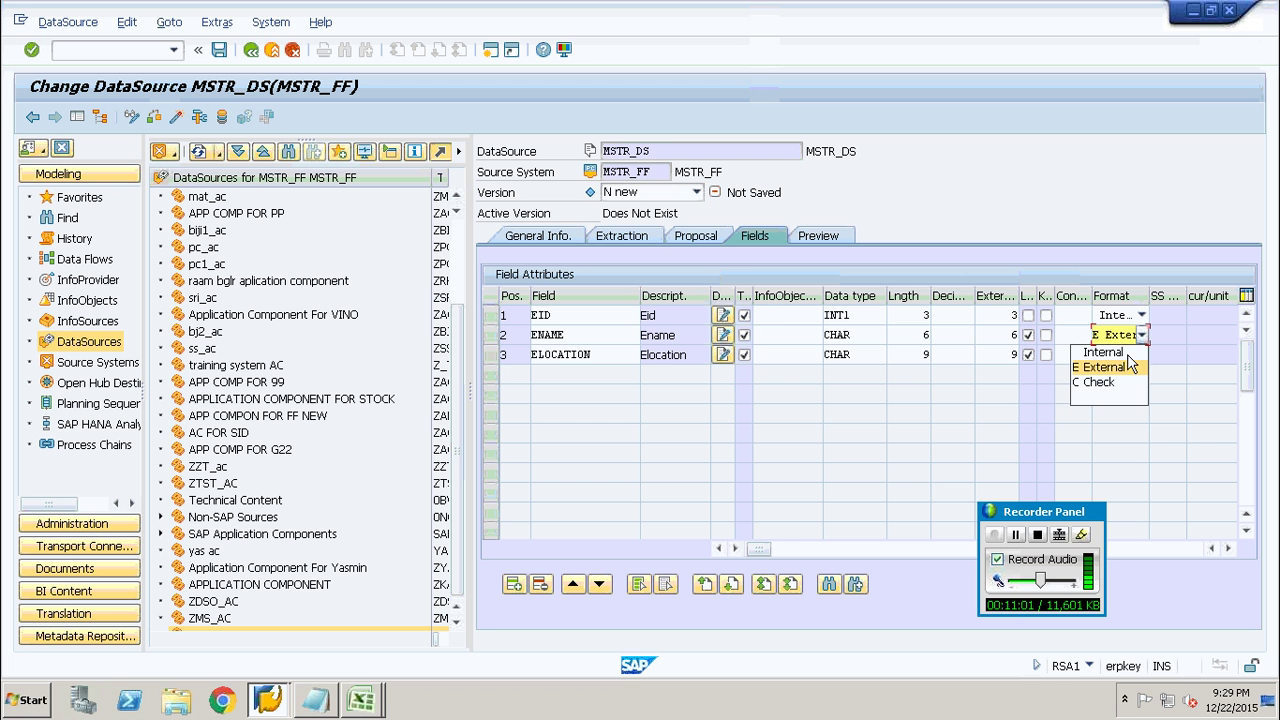
click(1135, 355)
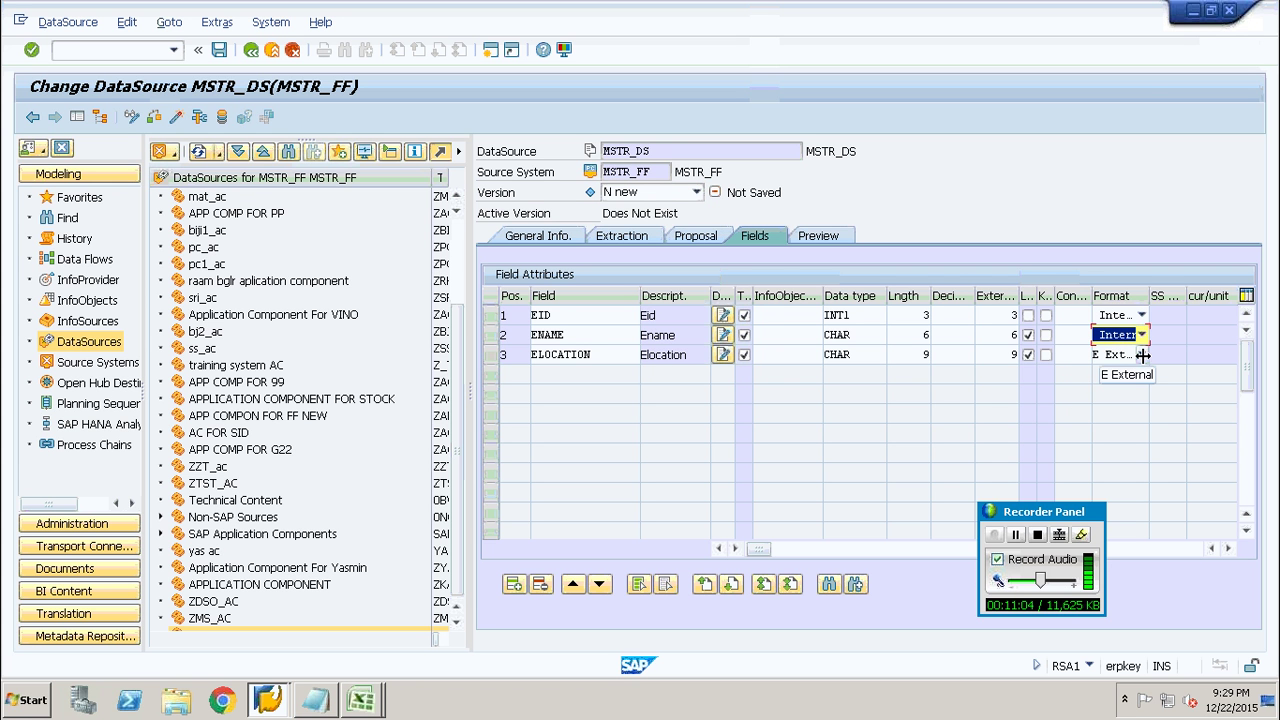
click(1143, 356)
click(1129, 372)
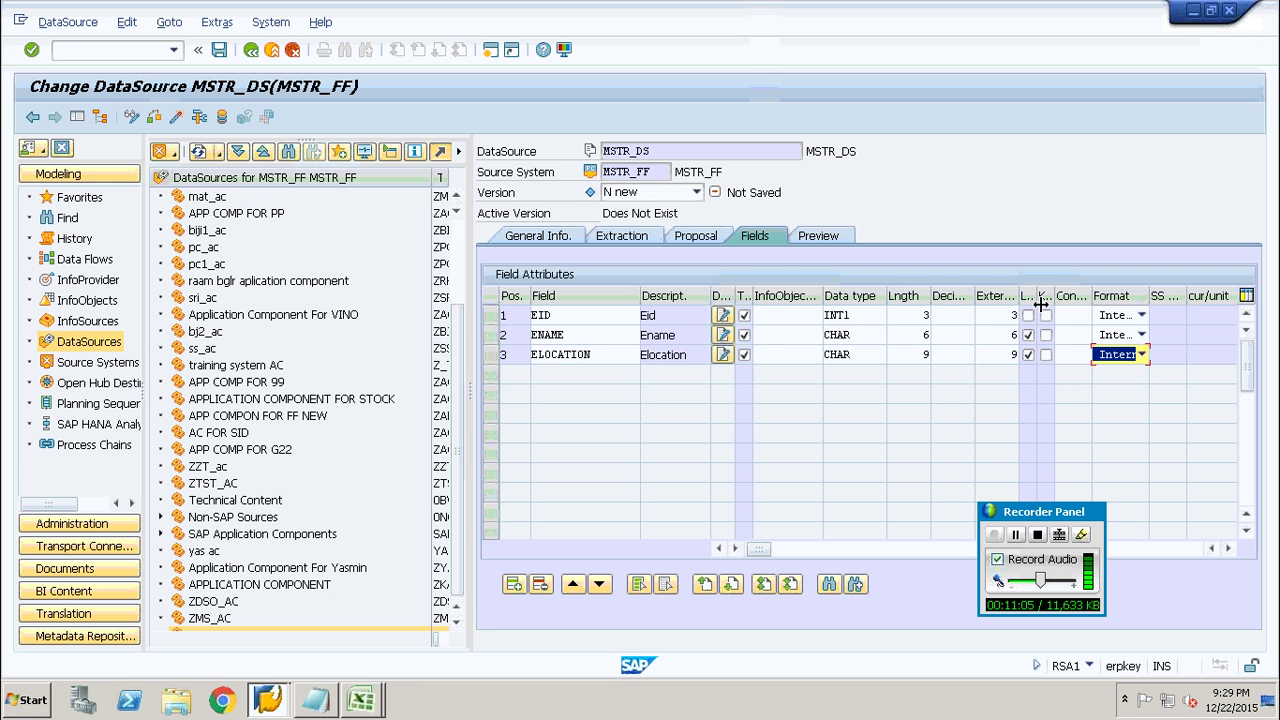
drag(1038, 294, 1056, 294)
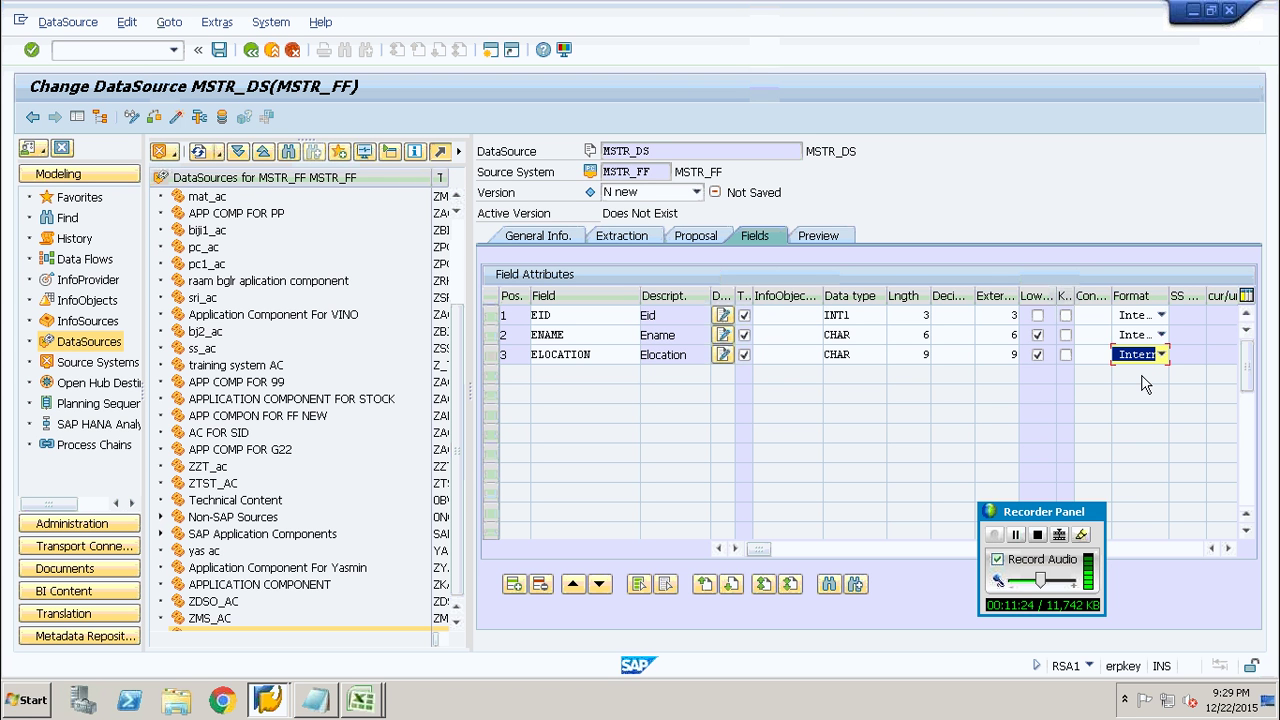
- Read MSTR_DS preview data, activating the DataSource and allowing Master.csv access
click(828, 240)
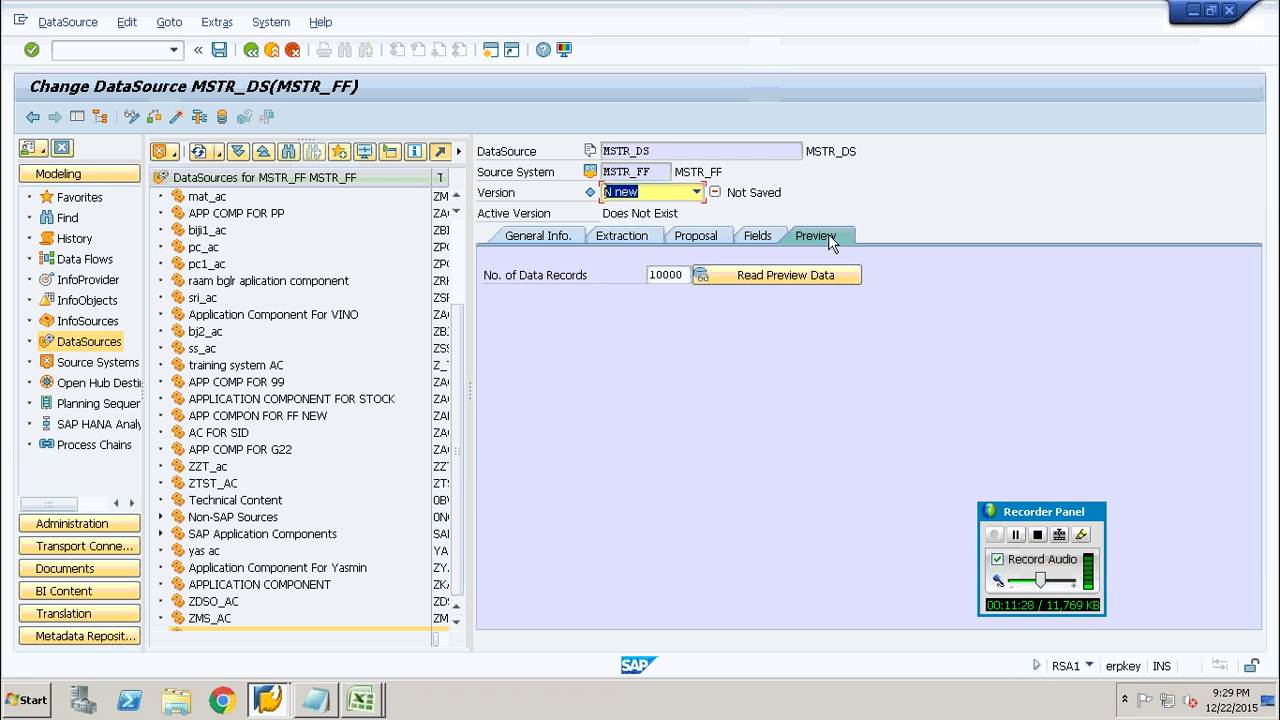
click(757, 238)
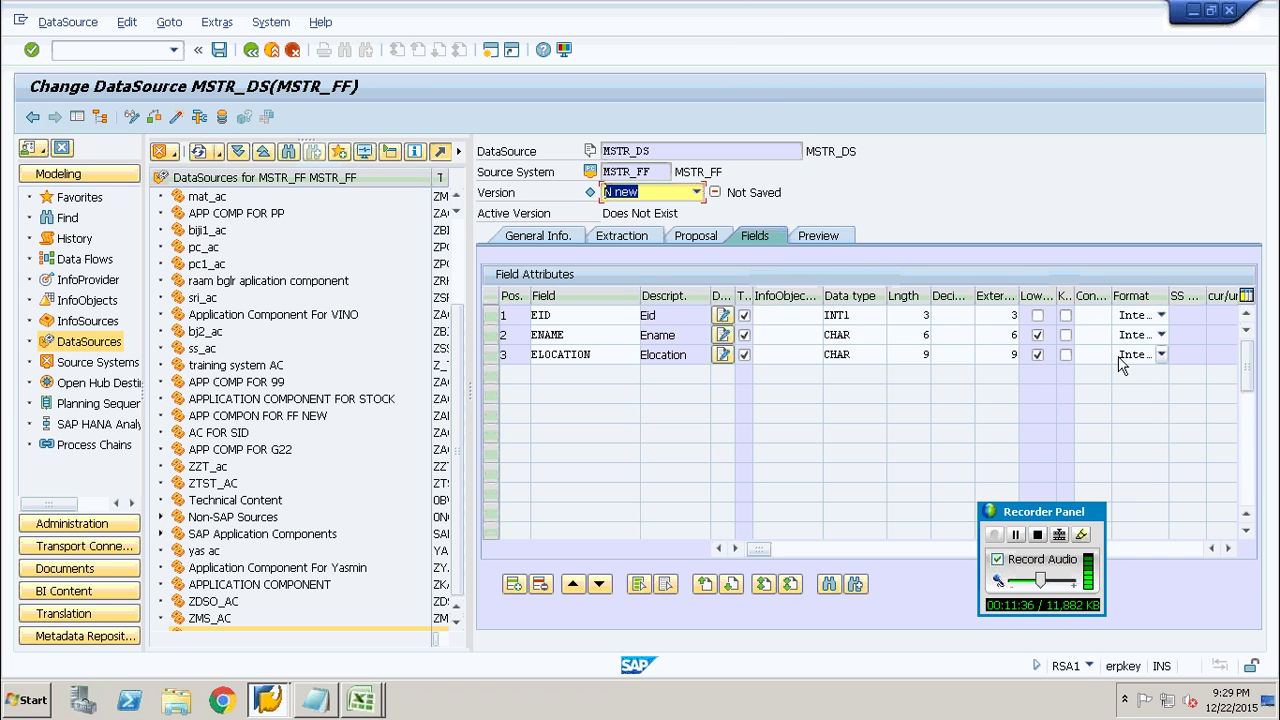
click(818, 236)
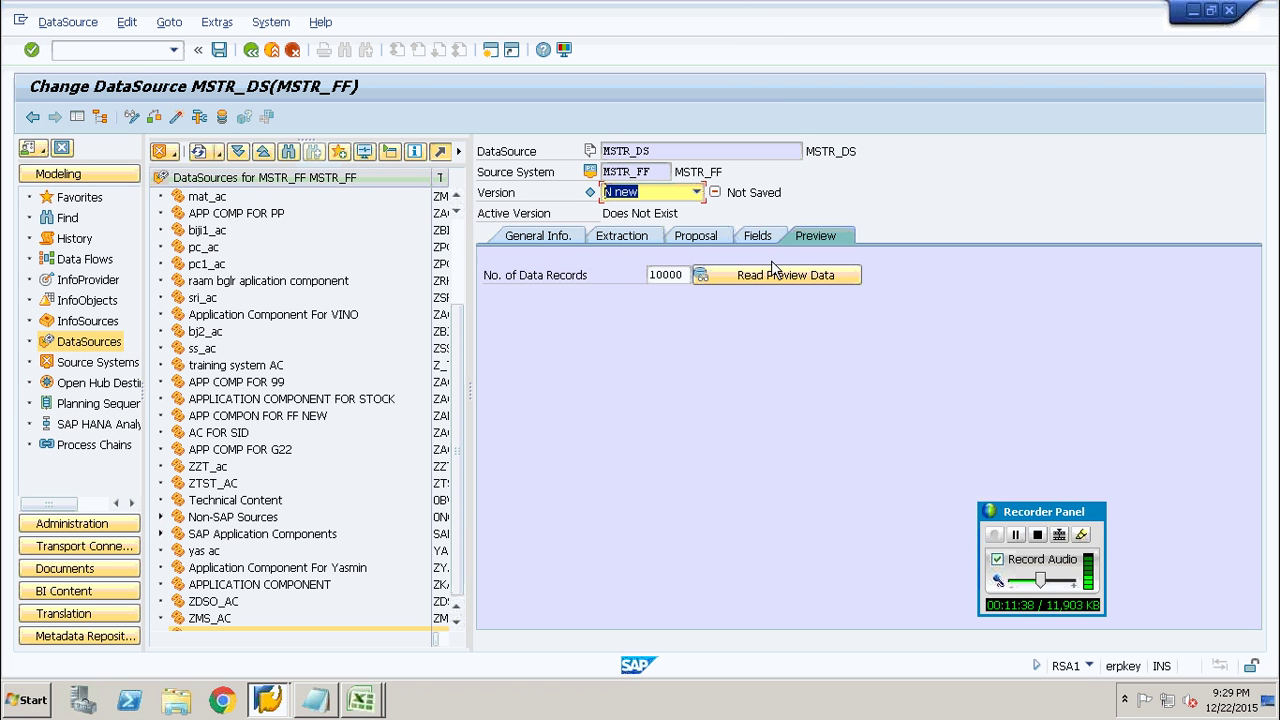
click(772, 272)
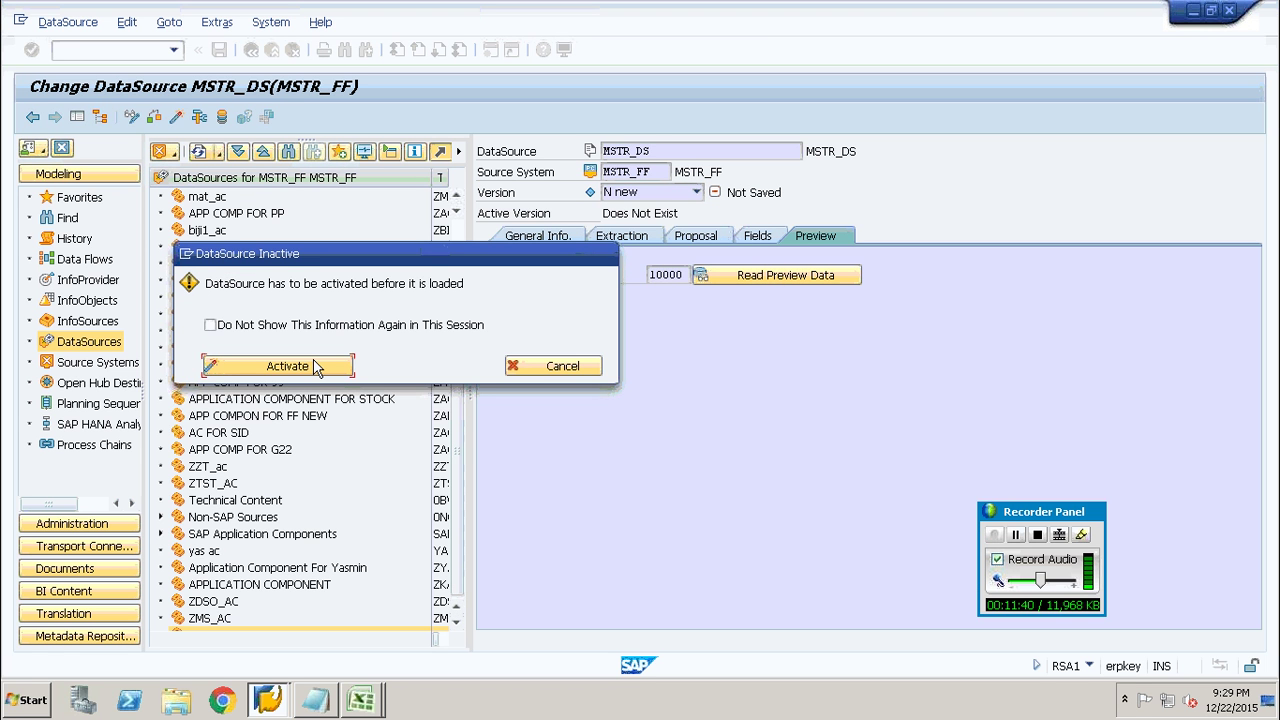
click(317, 366)
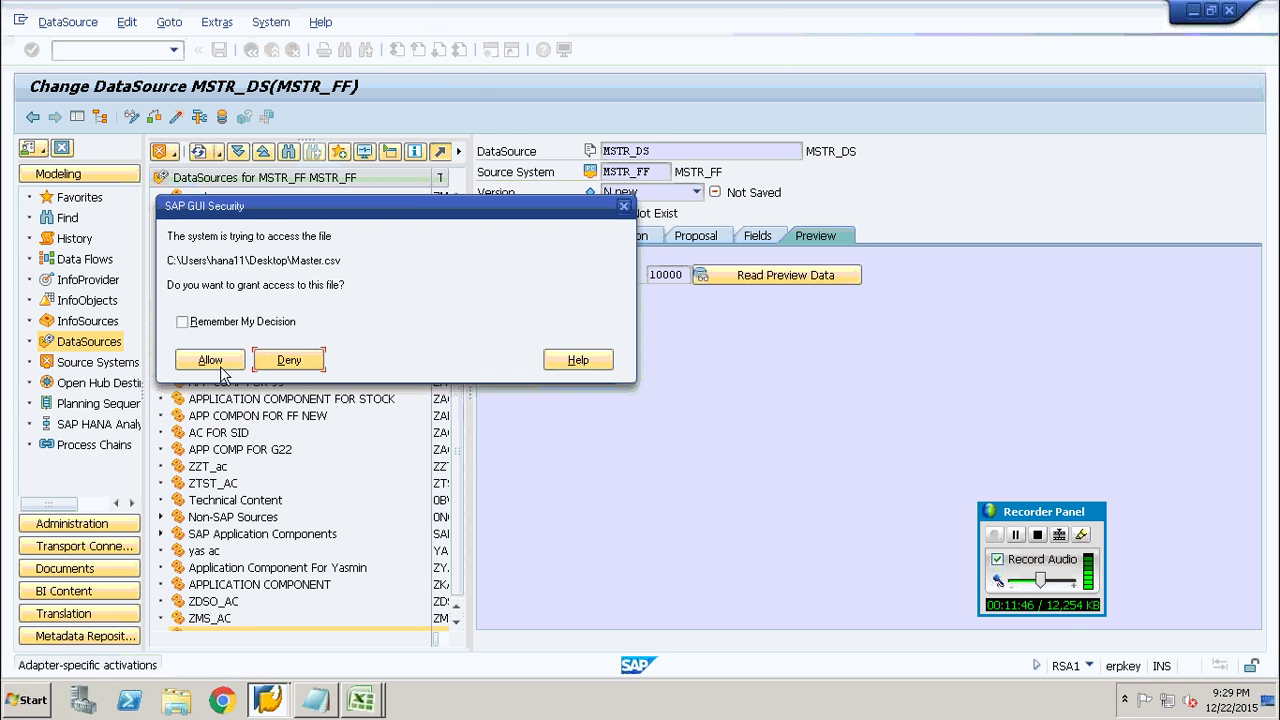
click(210, 360)
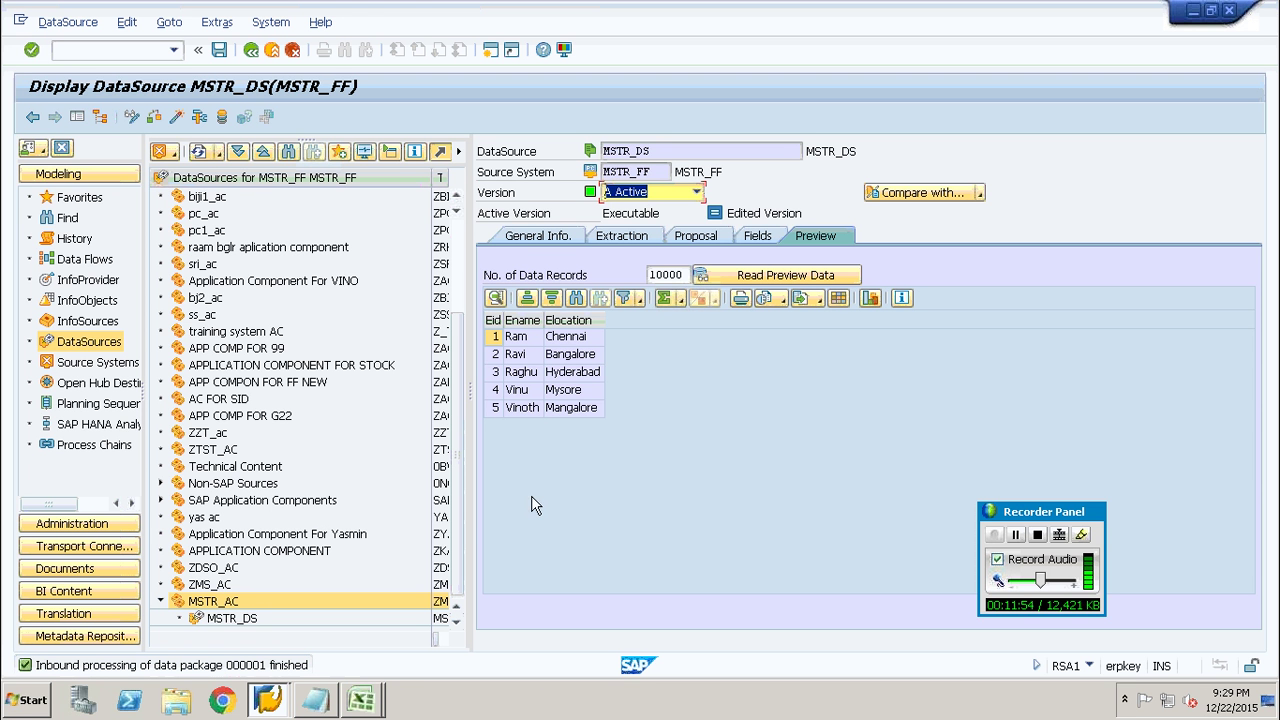
- Create InfoPackage MSTR_IP under the MSTR_DS DataSource, save it and check it
click(250, 620)
right_click(252, 618)
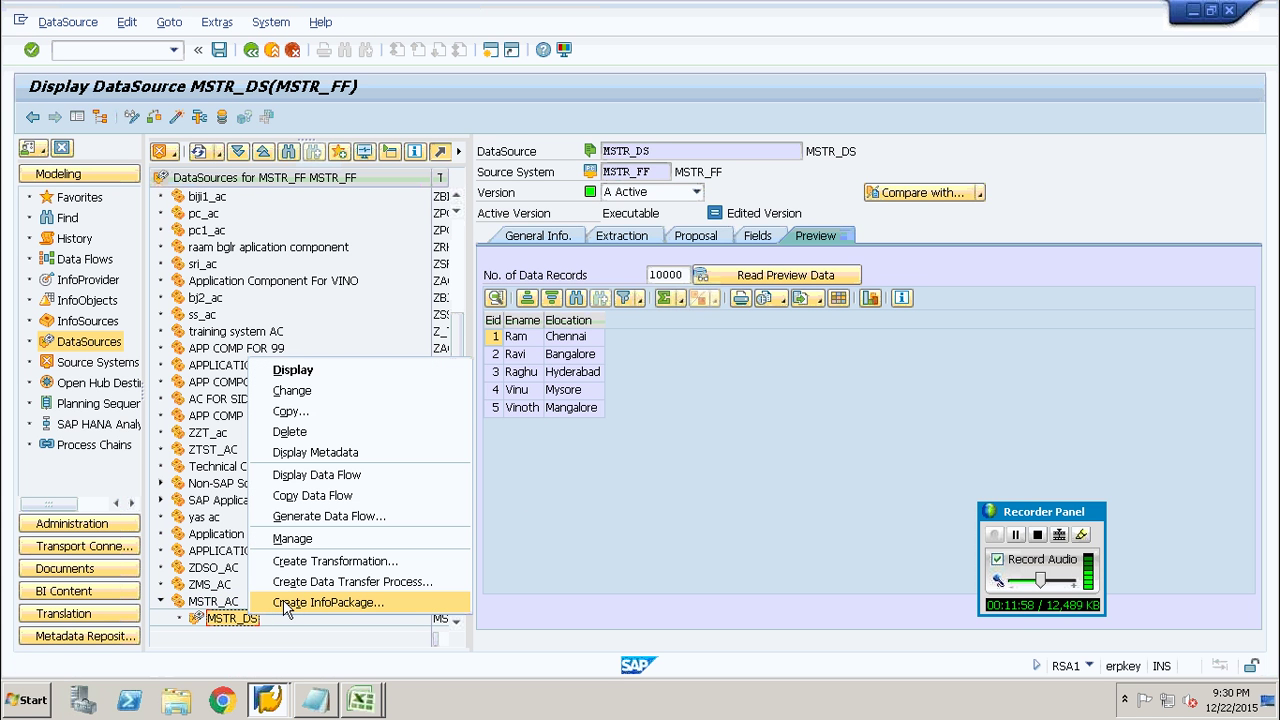
click(287, 603)
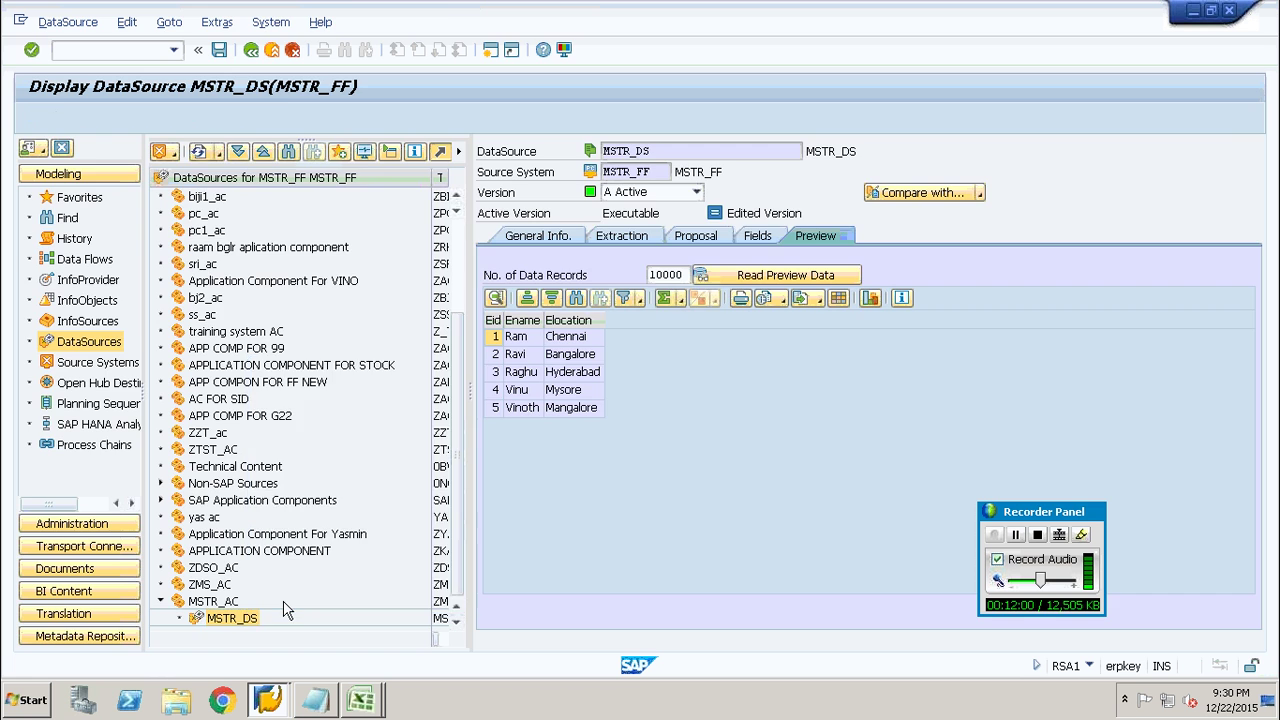
text(MSTR_IP)
click(720, 484)
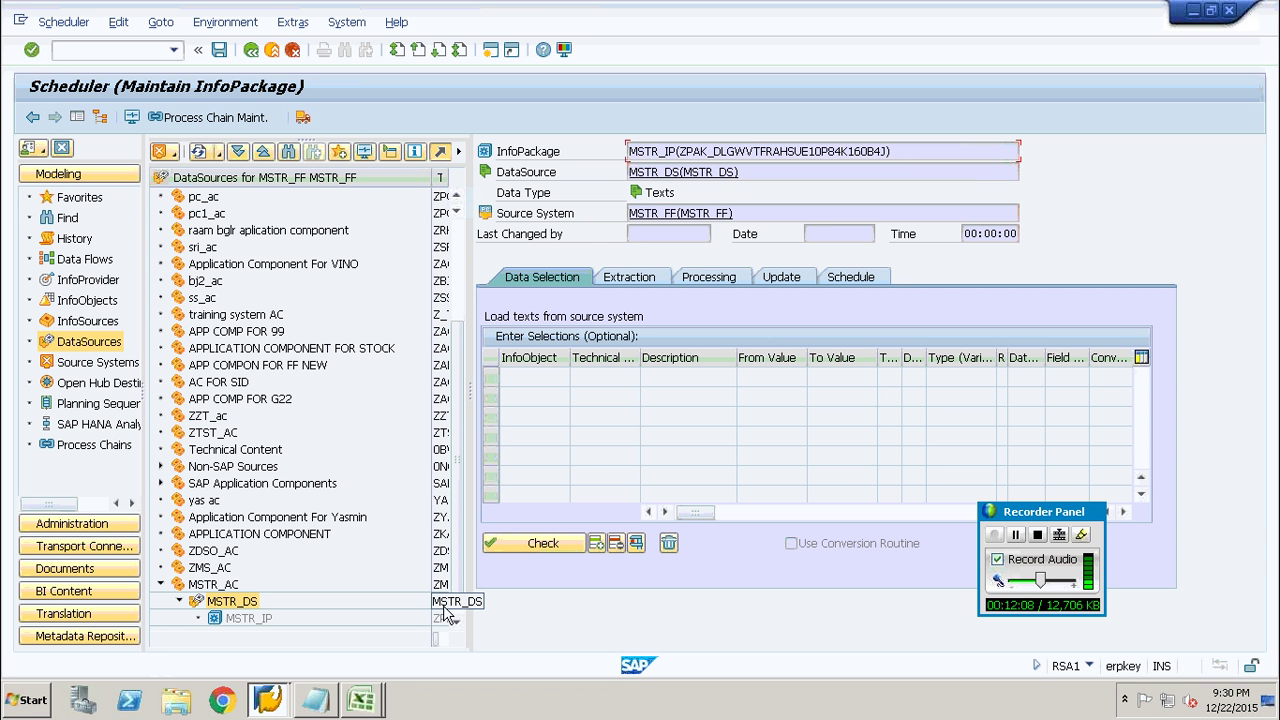
click(528, 548)
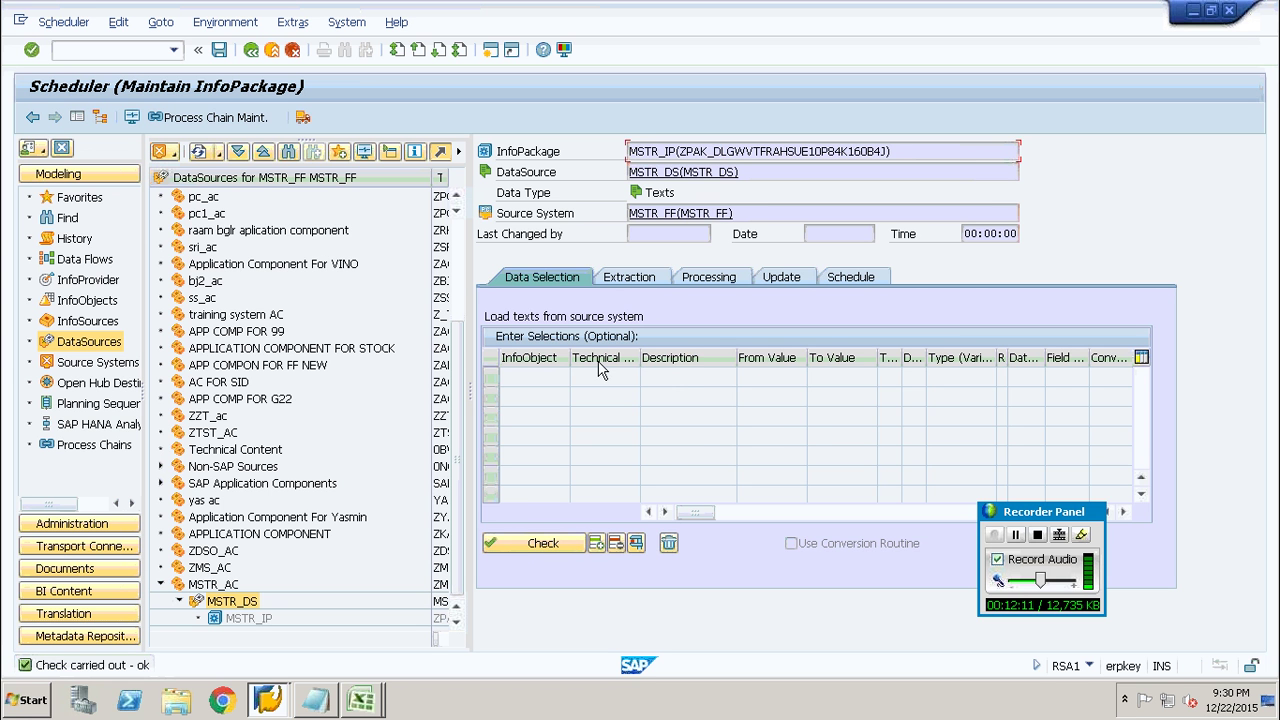
- Review MSTR_IP's Extraction, Processing and Update settings: PSA only, full update
click(626, 282)
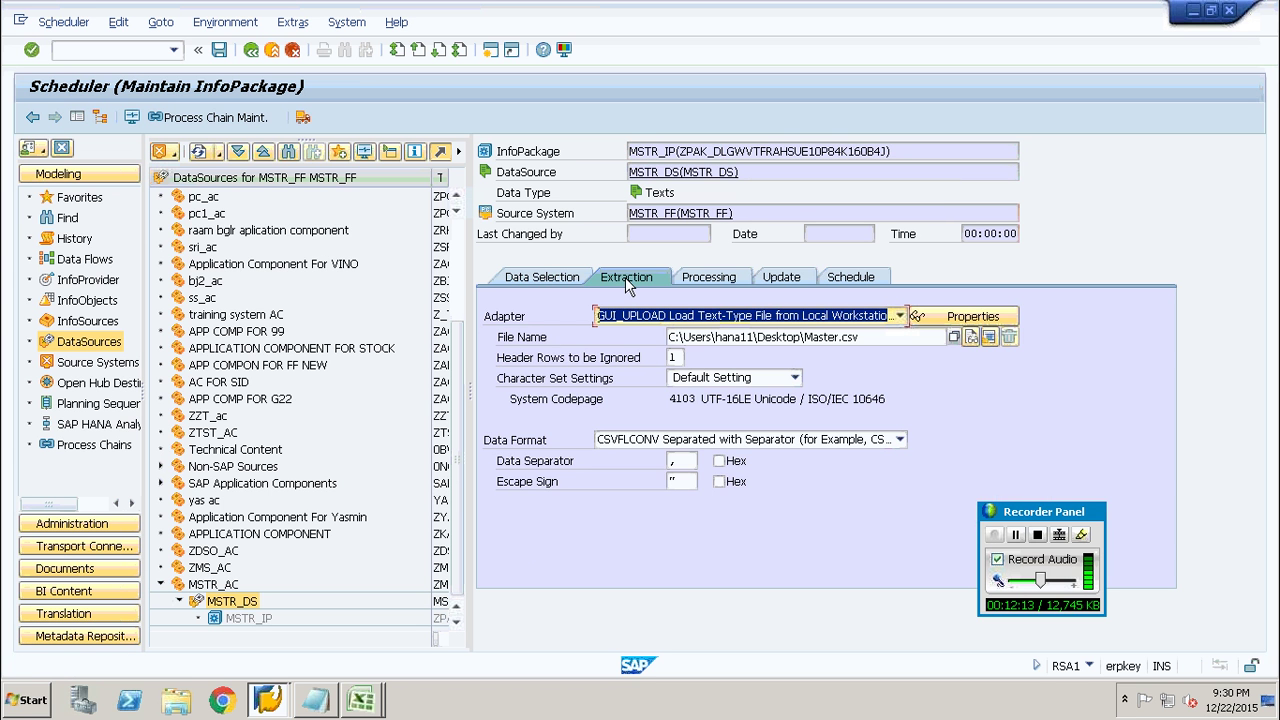
click(705, 281)
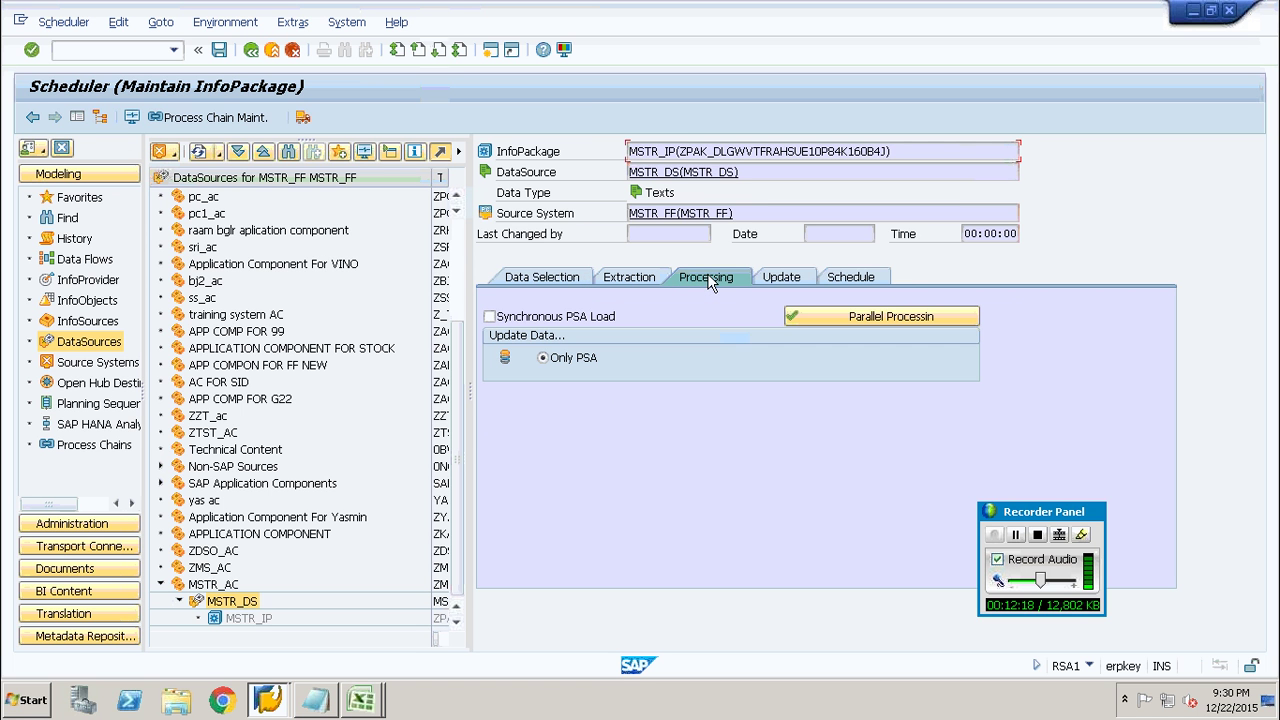
click(790, 280)
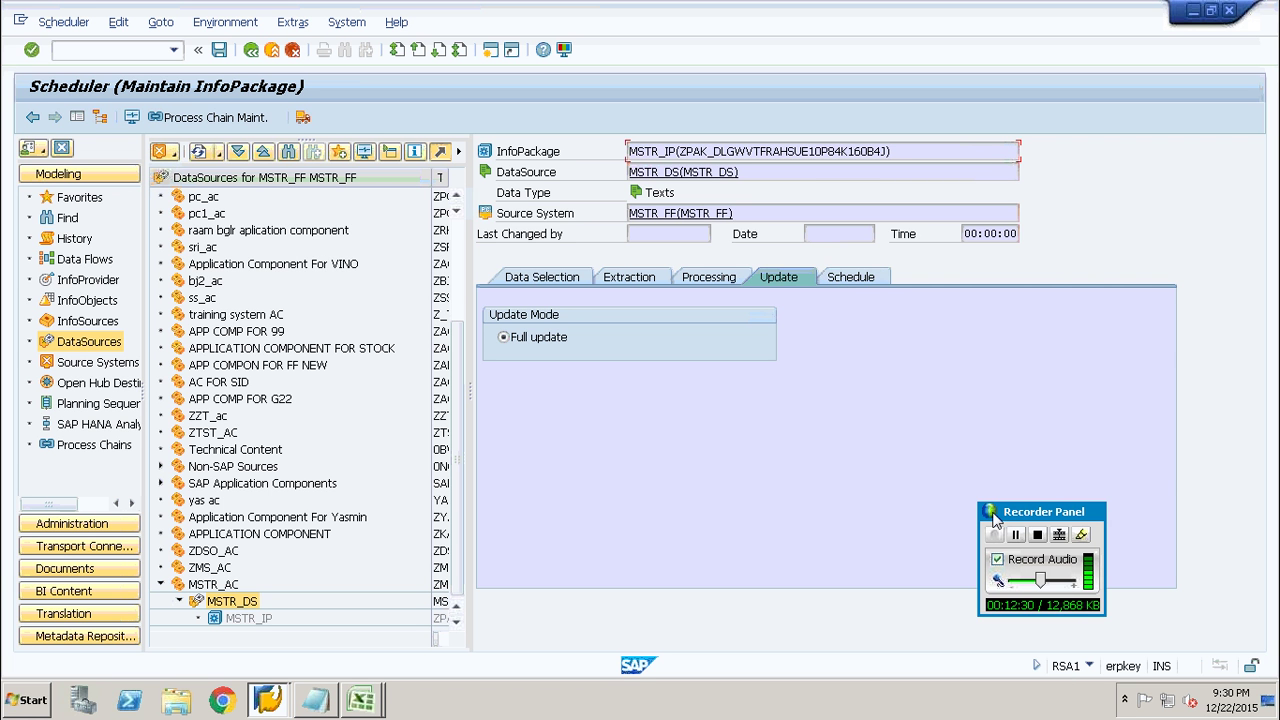
drag(1047, 592, 1074, 587)
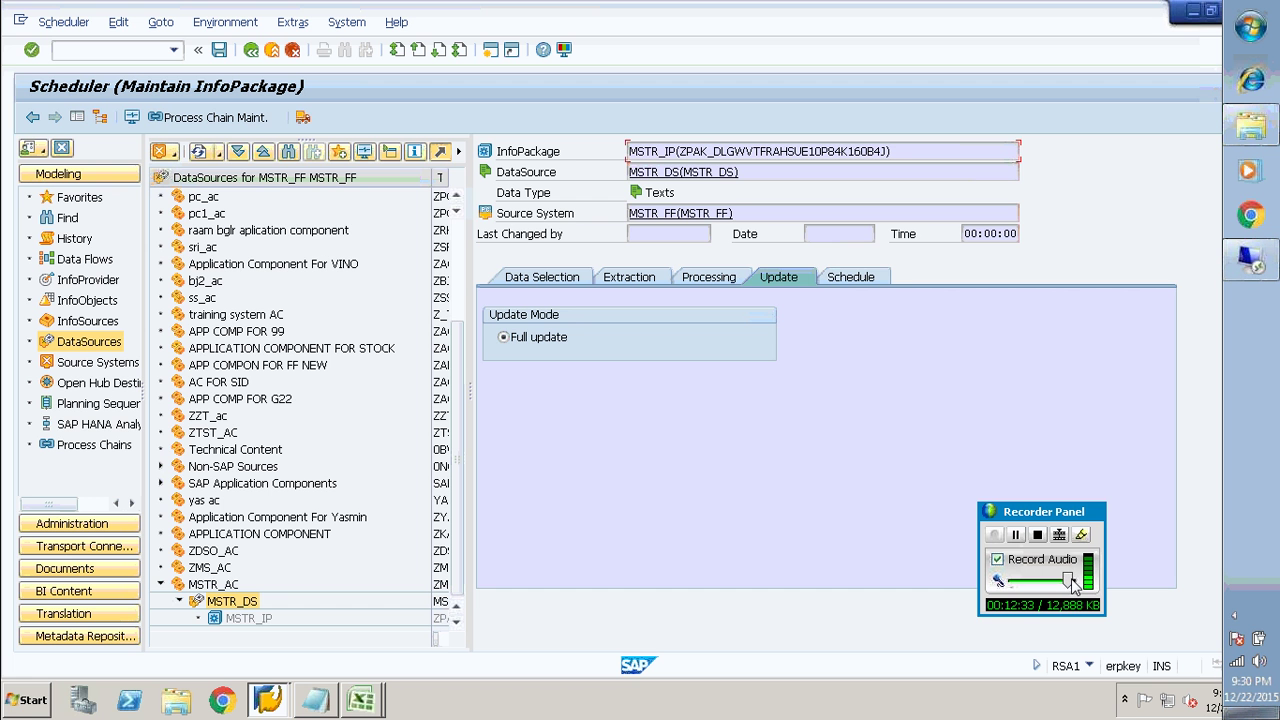
- Start MSTR_IP's data load from Master.csv immediately, allowing access to the file
click(869, 280)
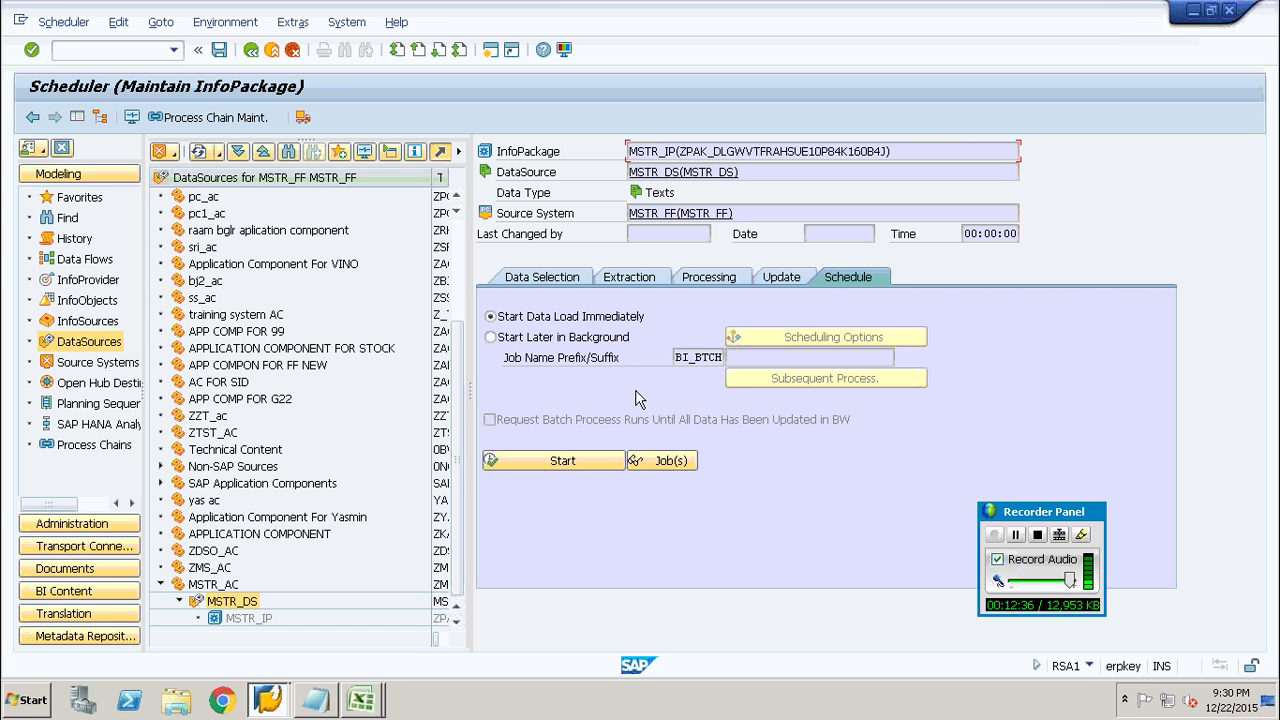
click(564, 456)
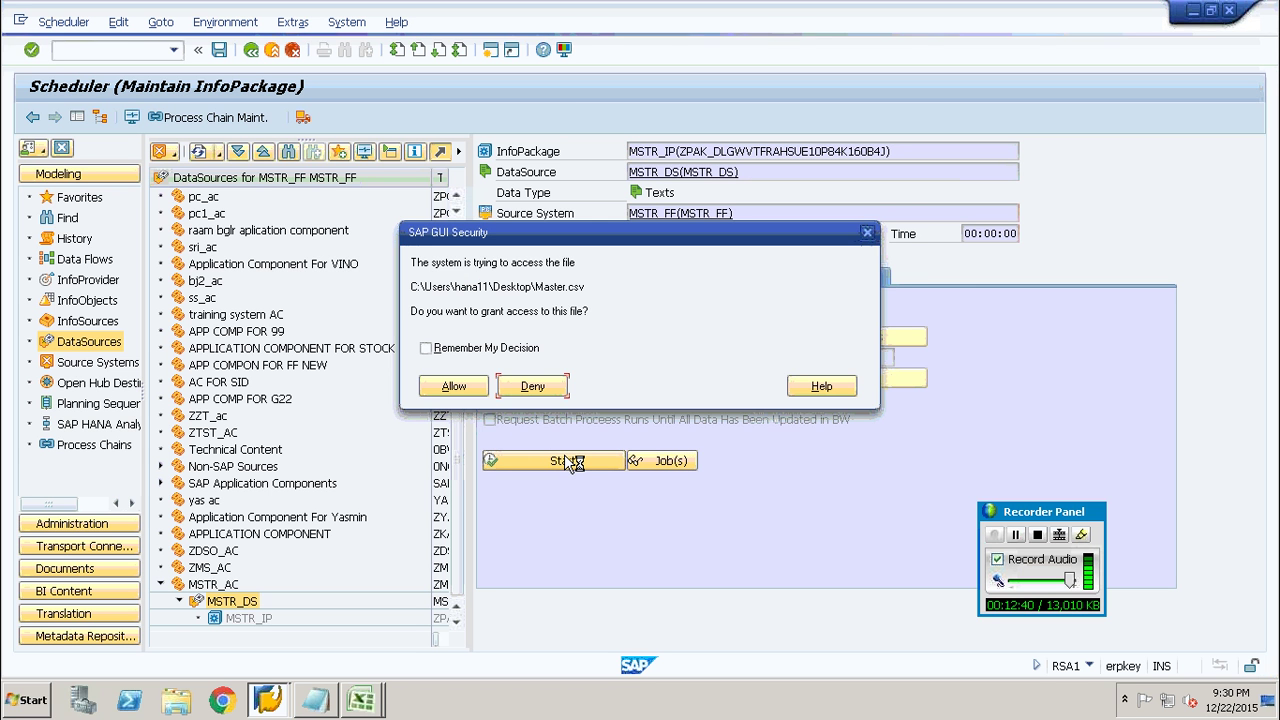
click(452, 386)
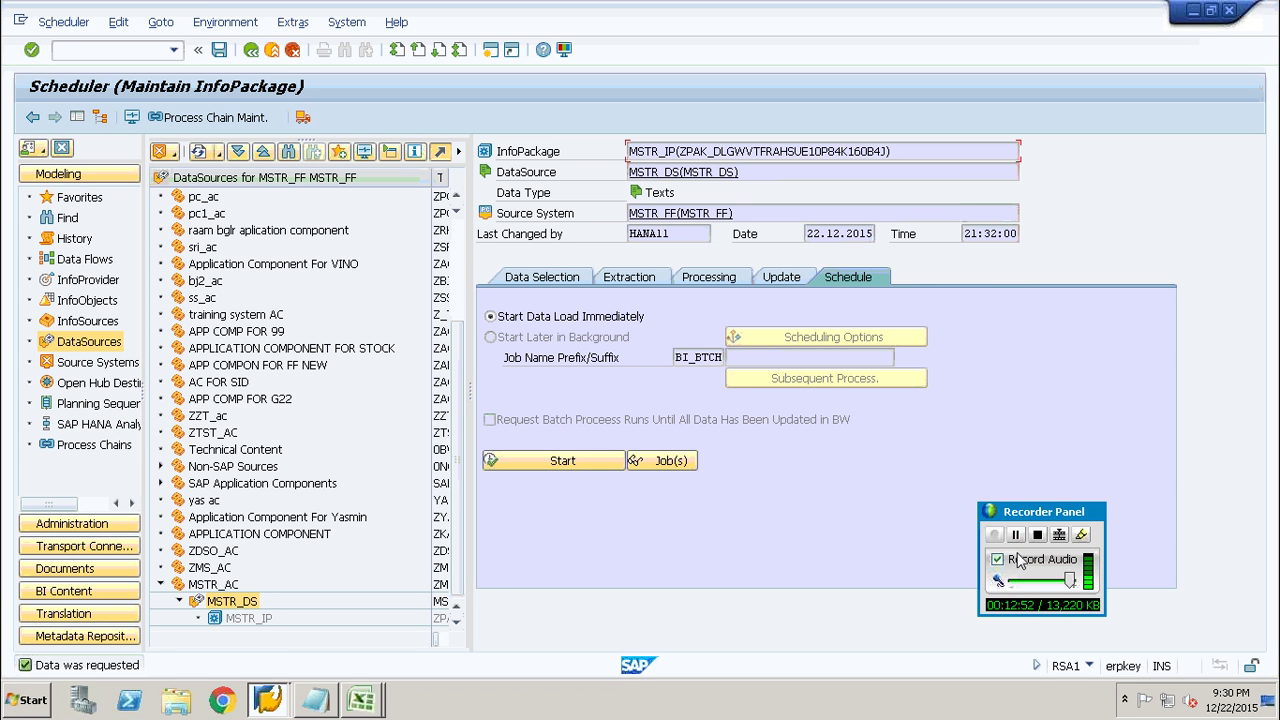
click(222, 603)
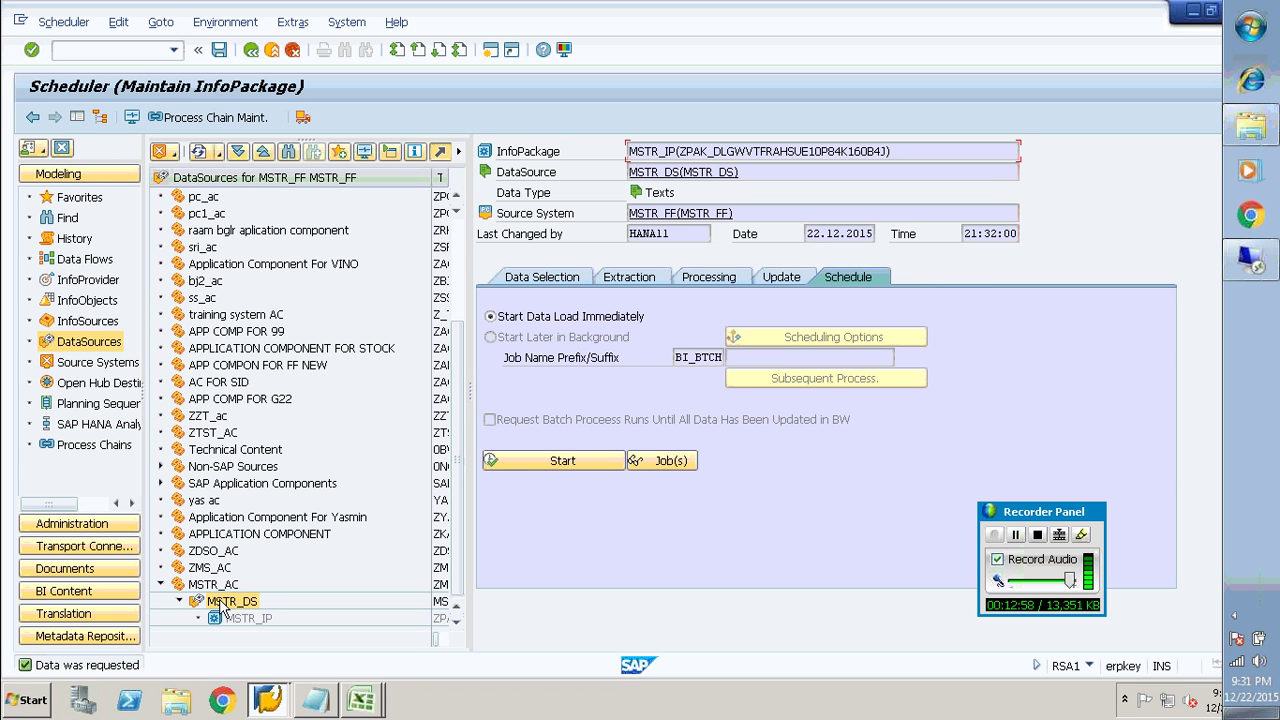
double_click(222, 603)
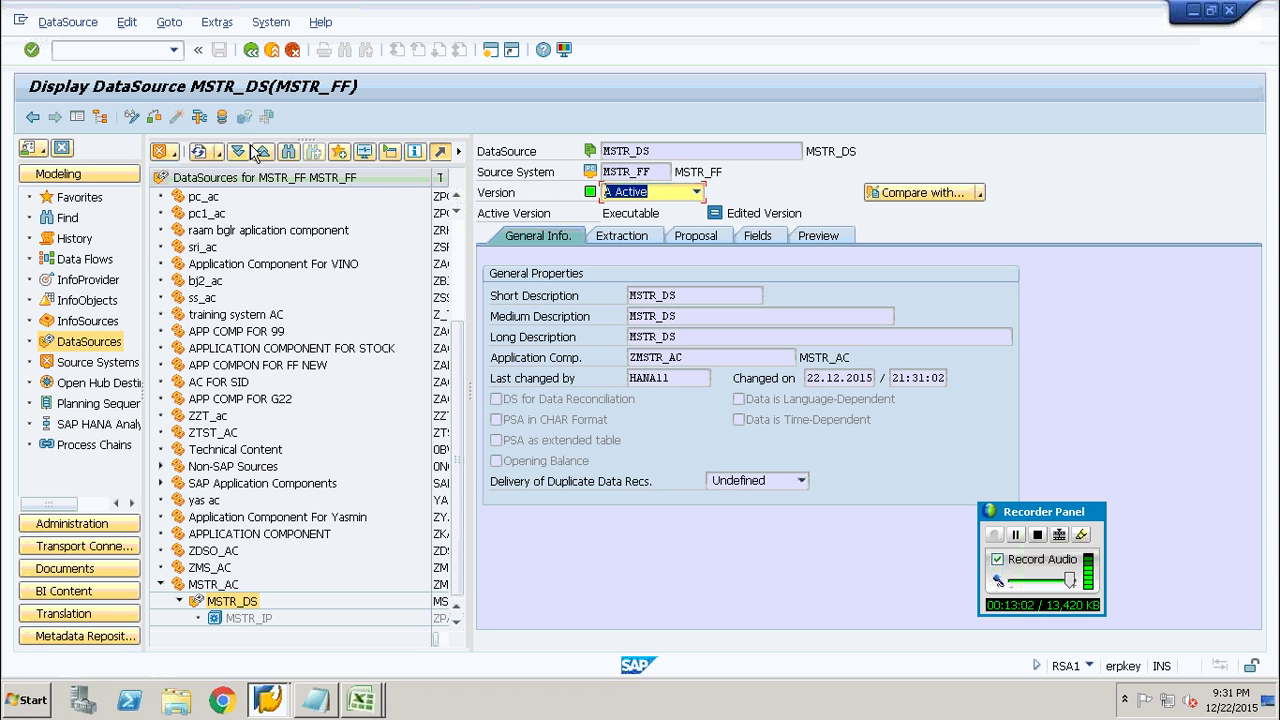
click(168, 22)
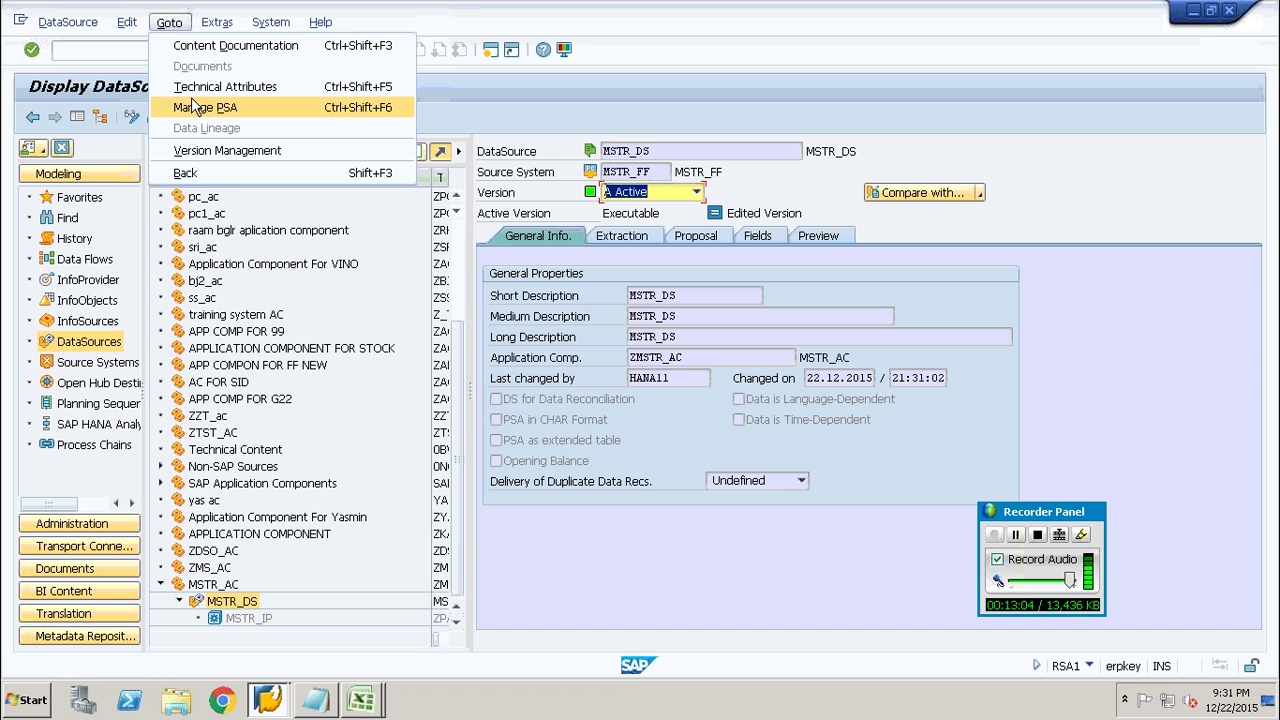
click(194, 88)
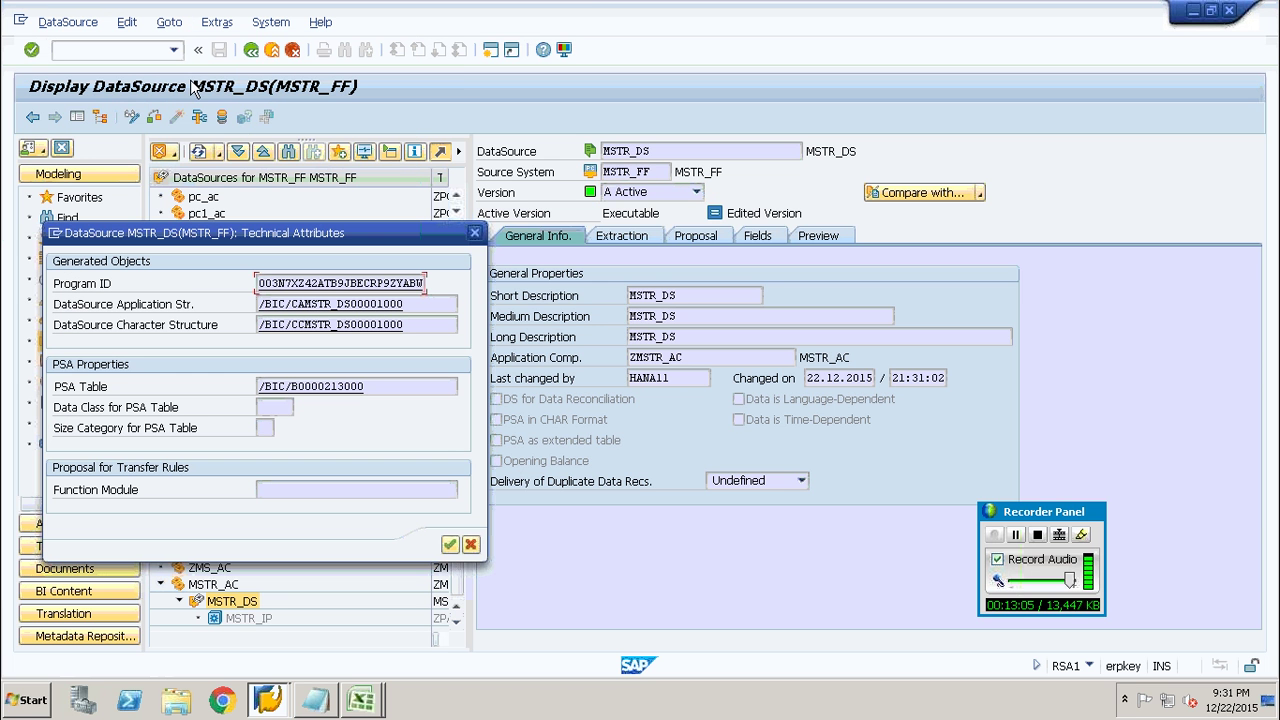
double_click(305, 389)
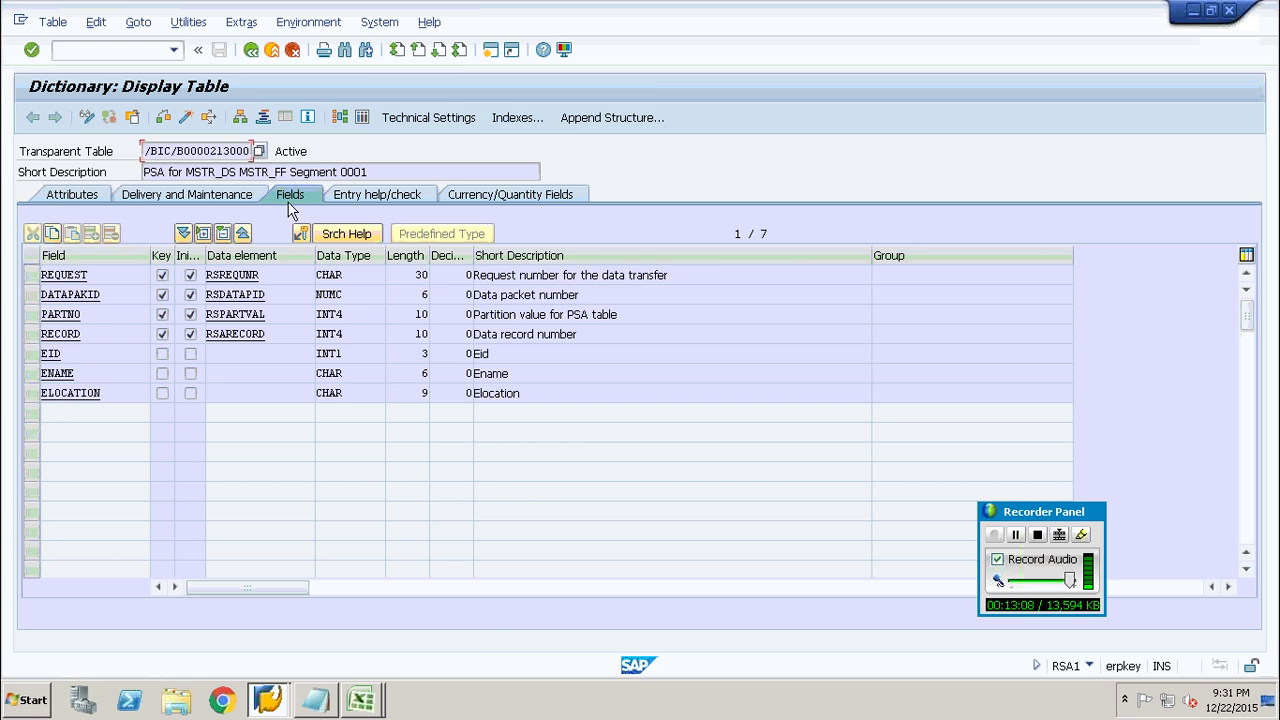
- Count the PSA table's entries (5), then return to the MSTR_DS DataSource display
click(362, 117)
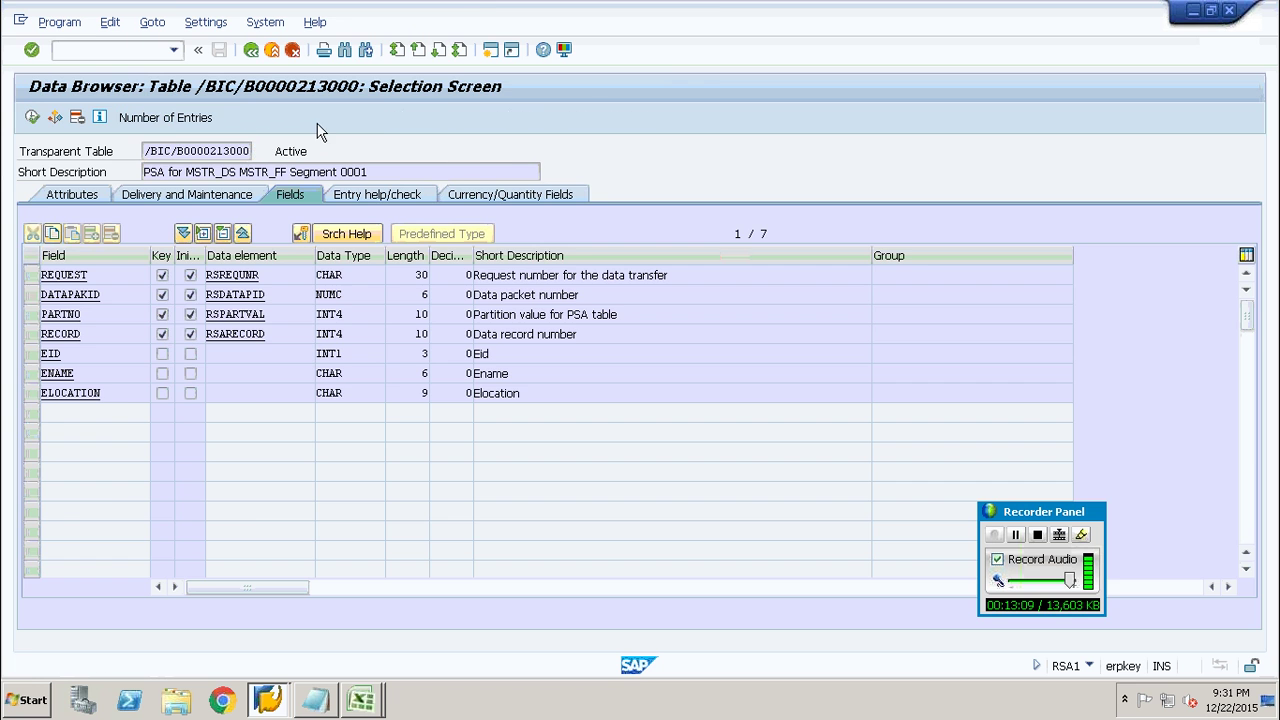
click(193, 124)
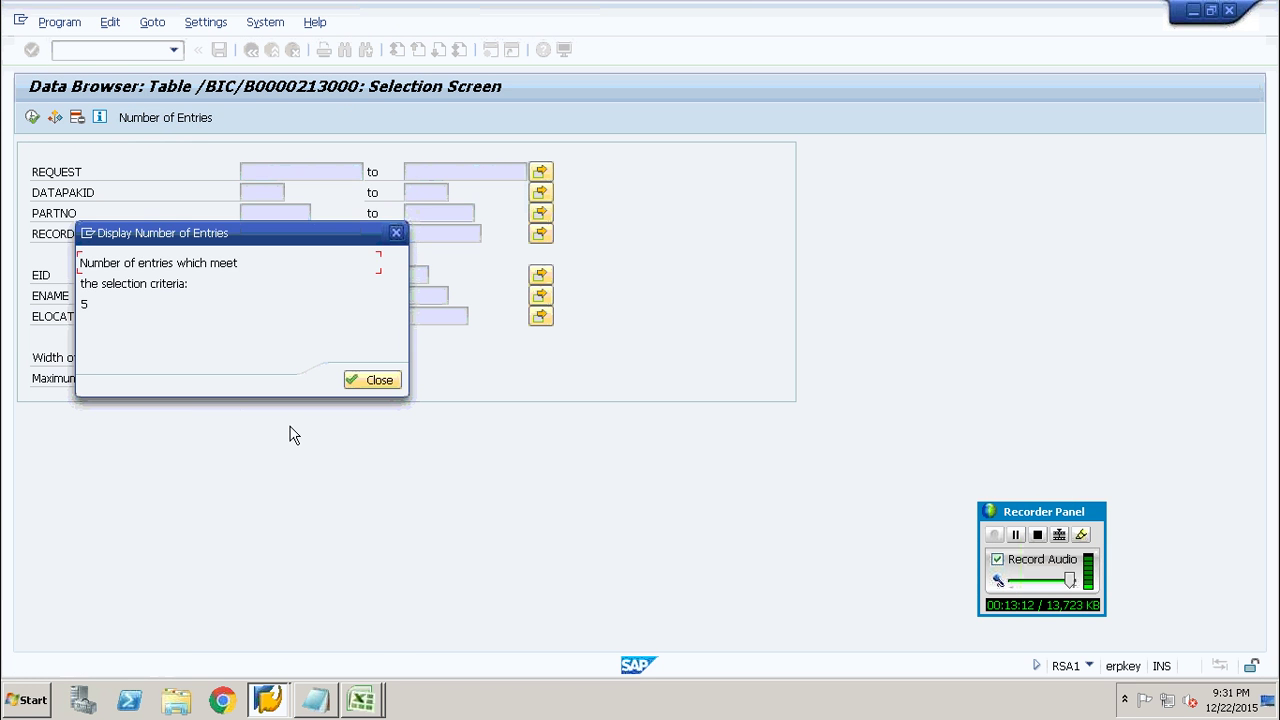
click(374, 377)
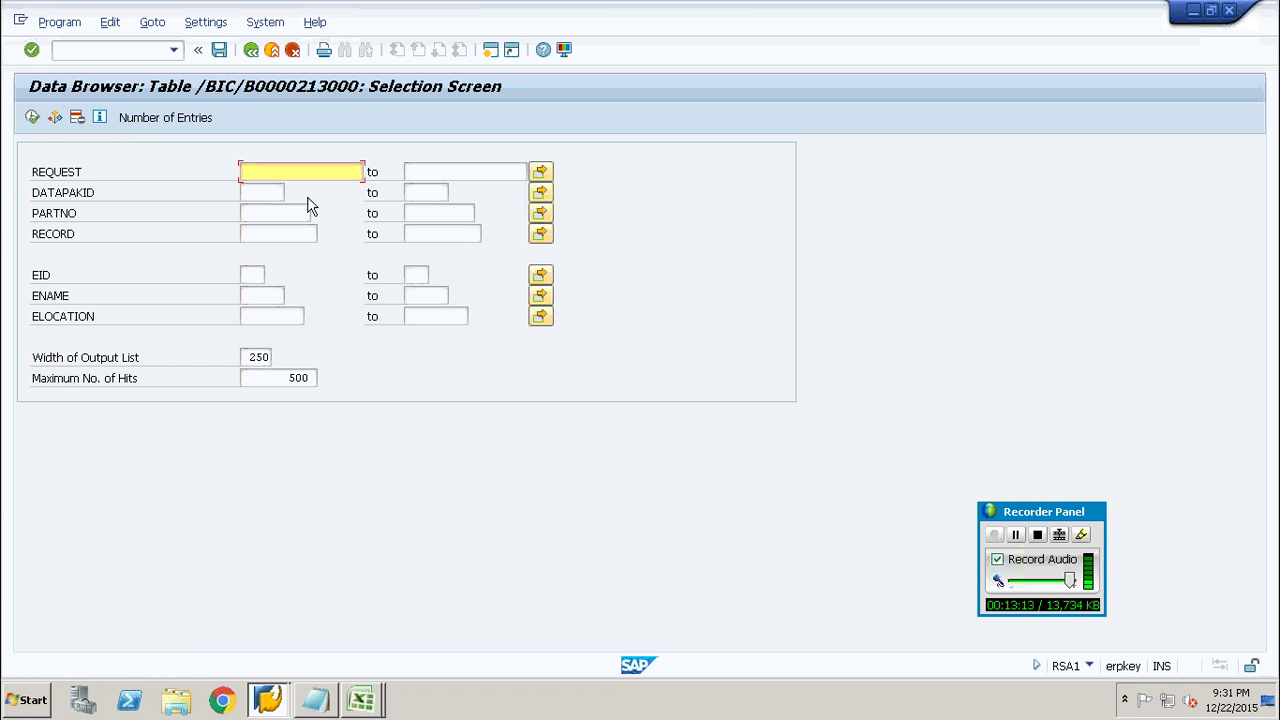
click(251, 50)
click(251, 50)
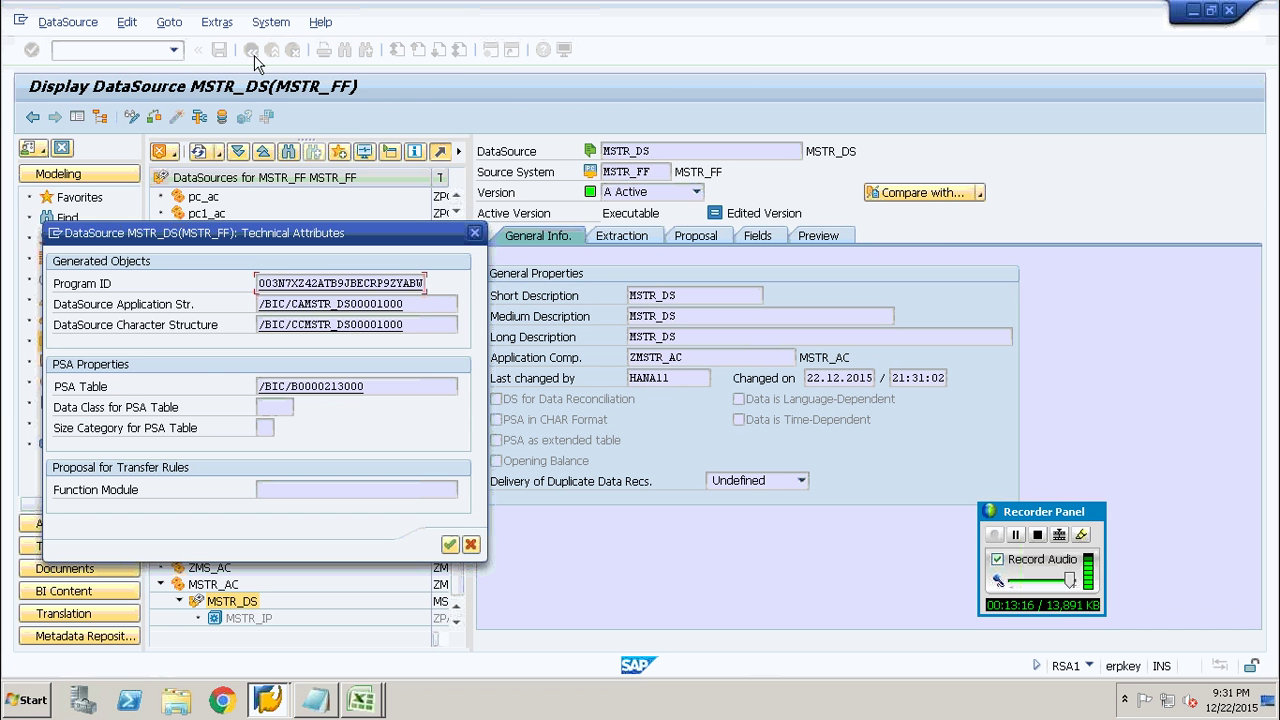
click(474, 232)
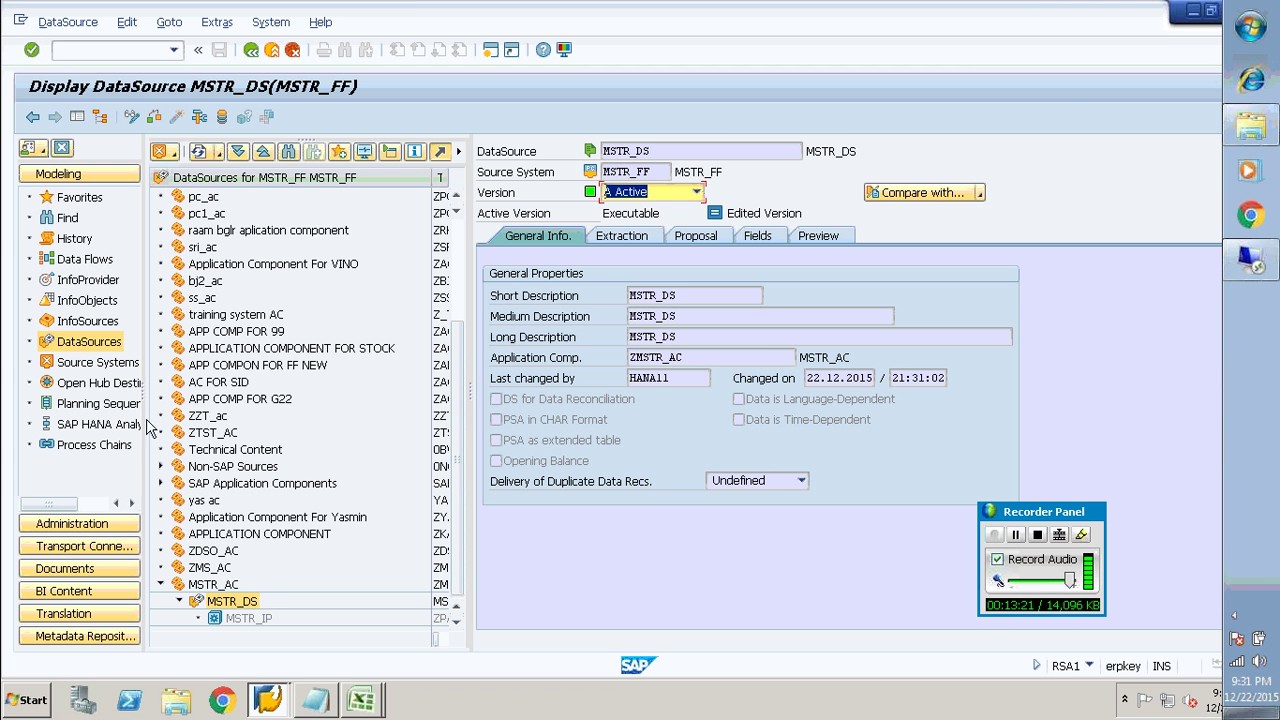
- In the InfoProvider view, insert a characteristic as InfoProvider into the MASTR_IA InfoArea
click(87, 281)
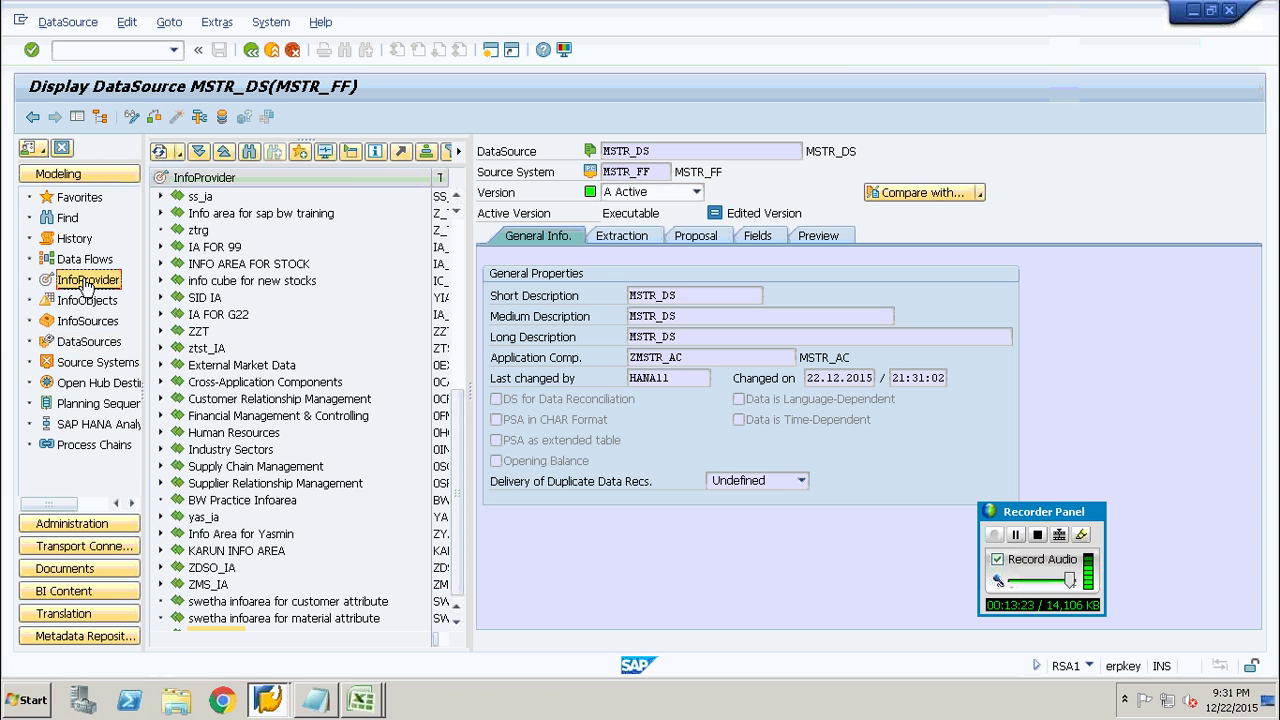
click(456, 625)
click(216, 619)
right_click(218, 622)
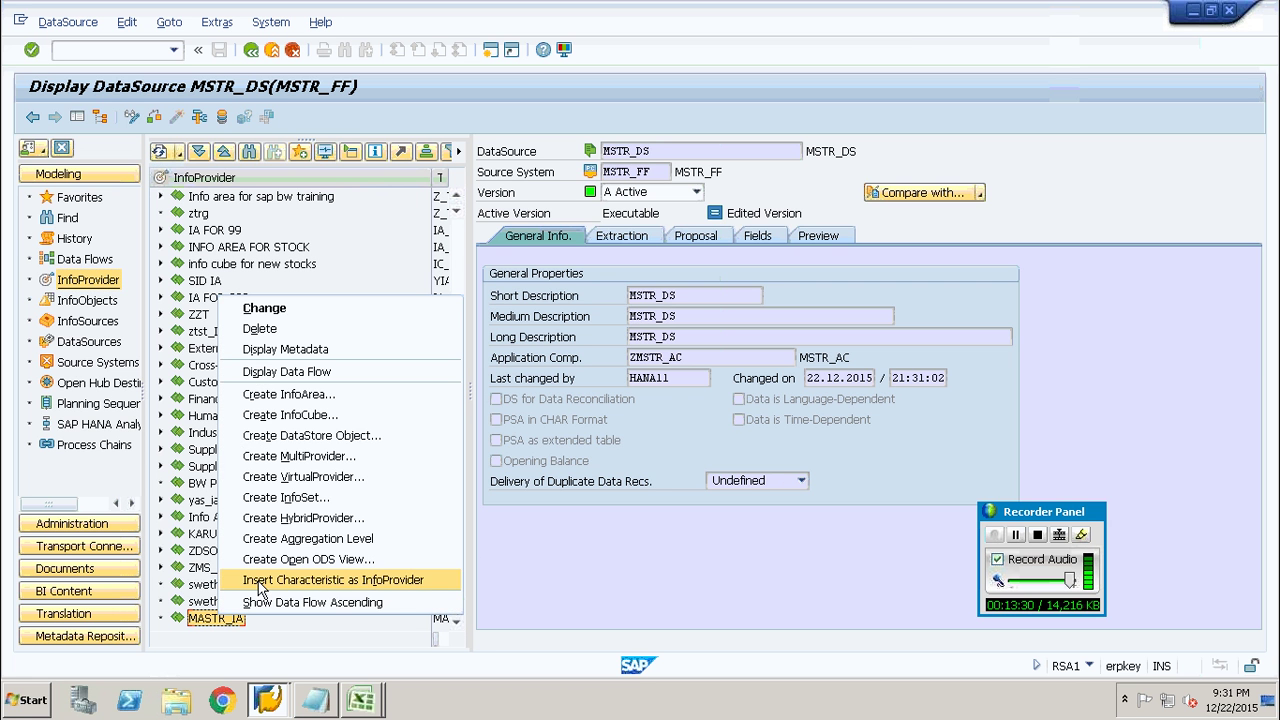
click(424, 580)
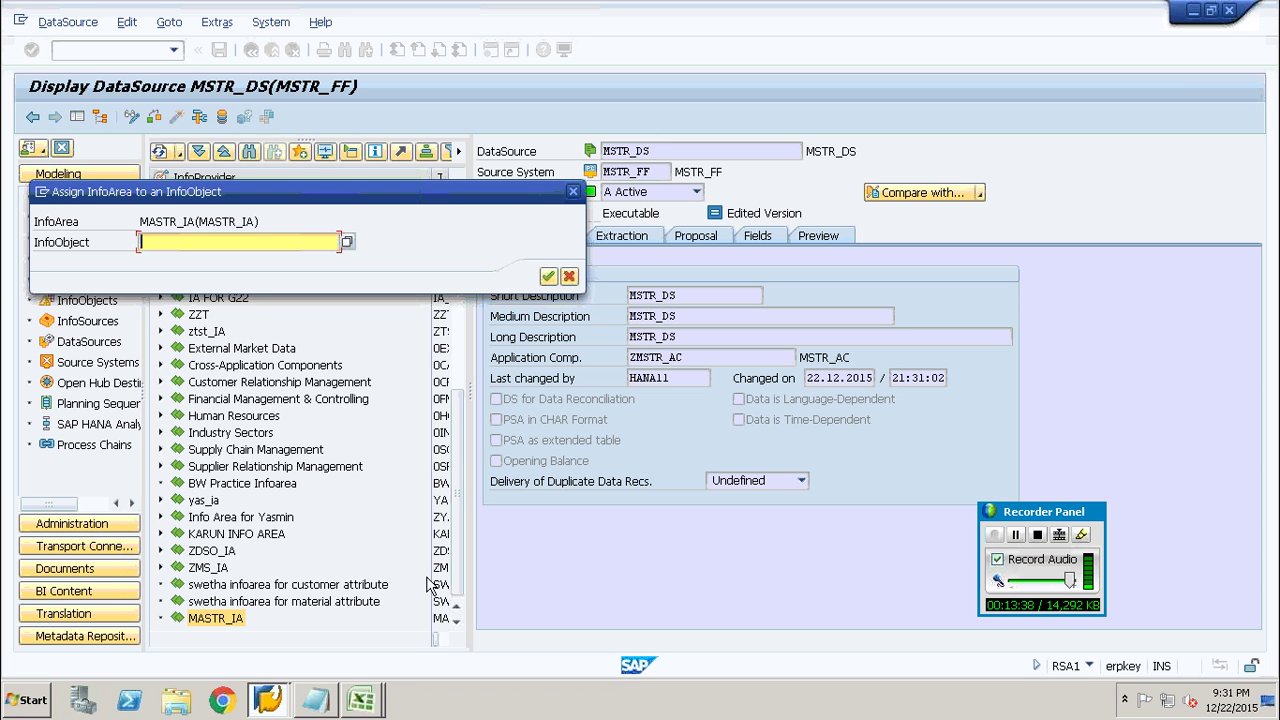
- Try the InfoObject search pattern MSTR*, then enter MA* instead
text(MSTR_)
key(BackSpace)
key(BackSpace)
key(BackSpace)
text(*)
key(F4)
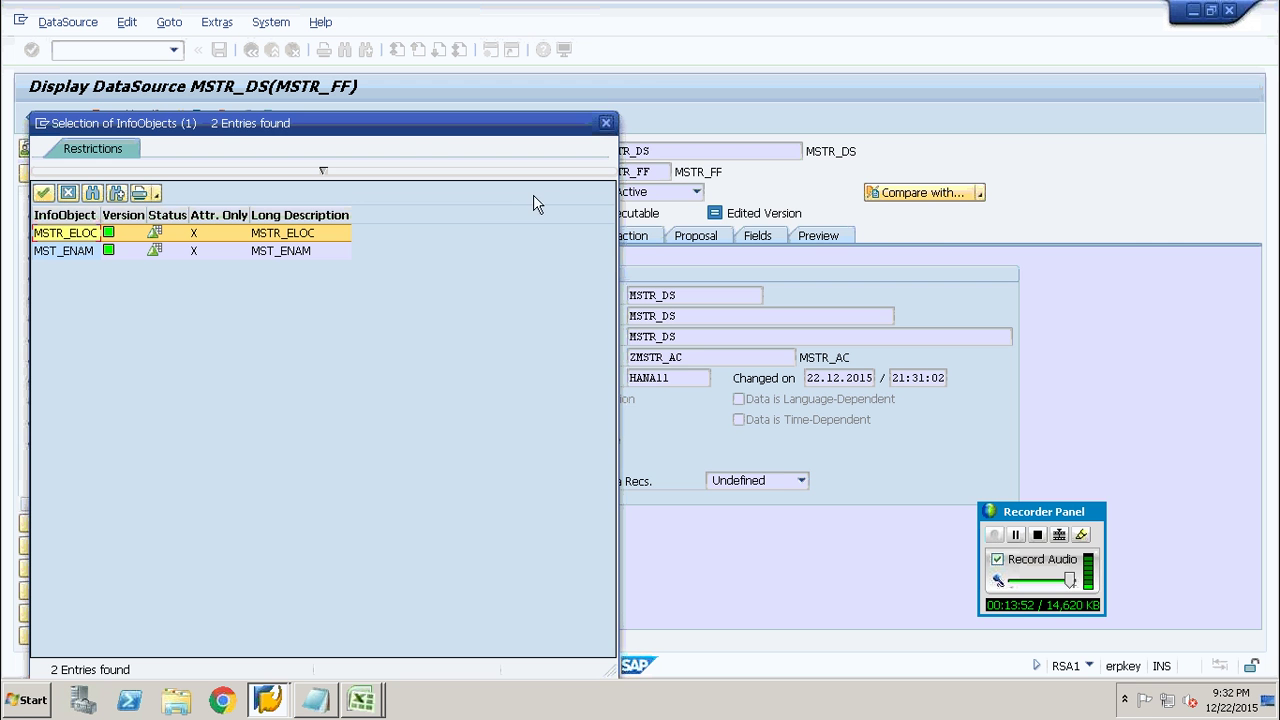
click(607, 125)
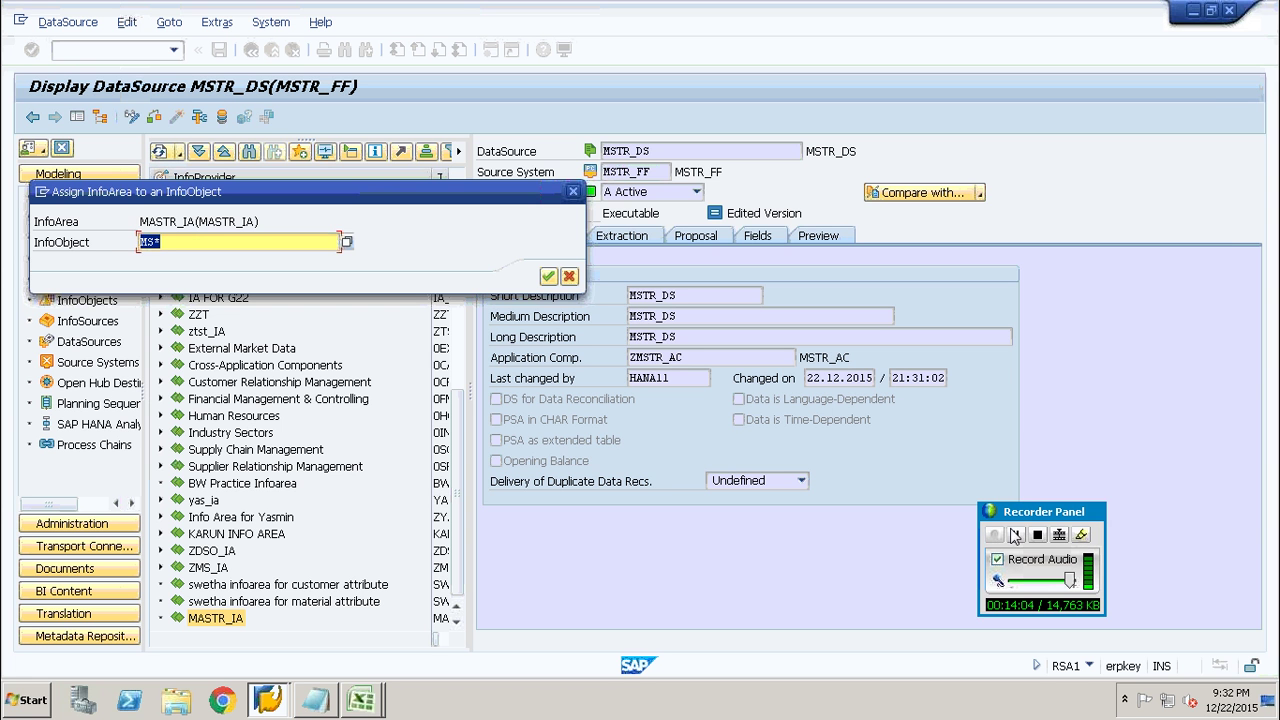
text(MA*)
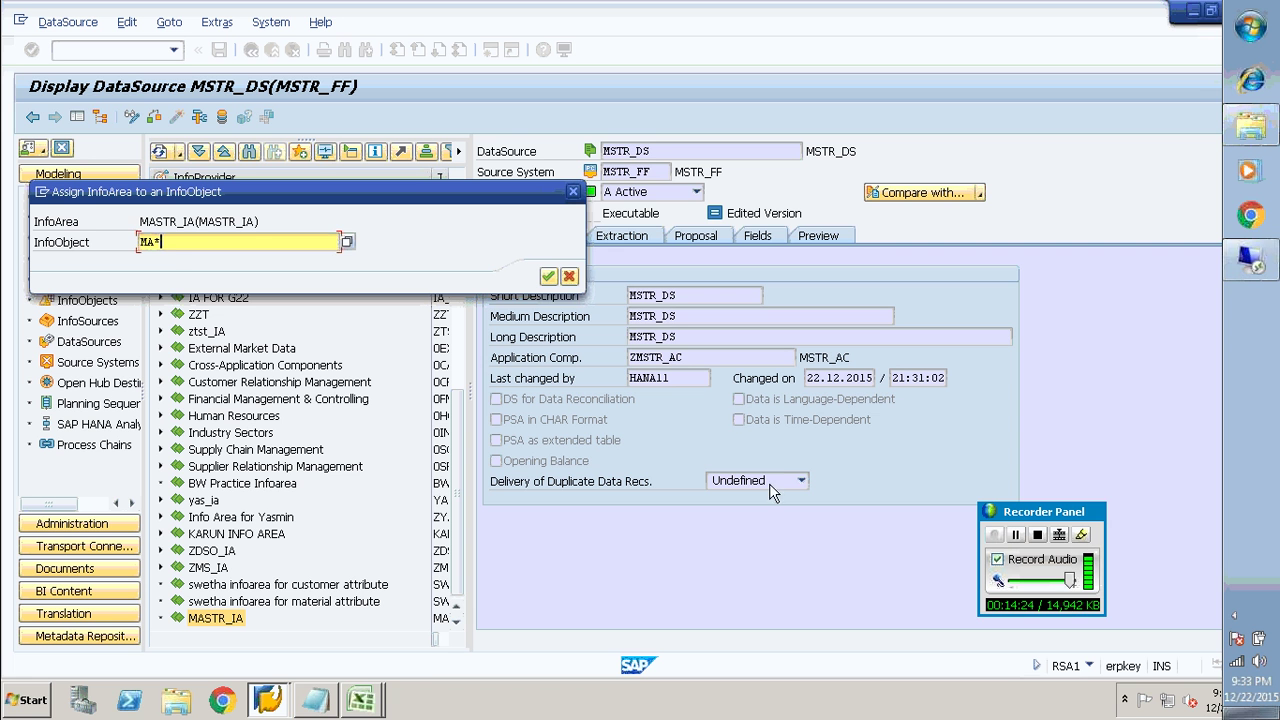
- Pick MASTR_EID from the MA* search and assign it to MASTR_IA
click(173, 241)
key(F4)
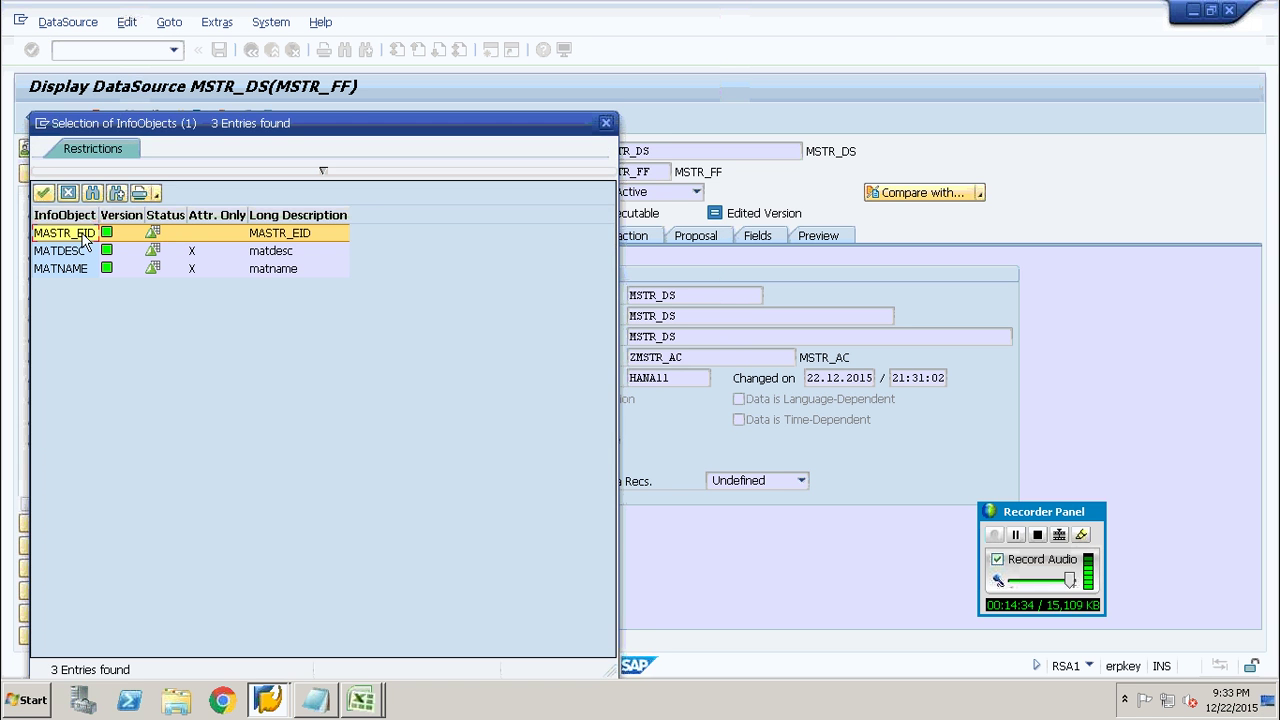
double_click(83, 236)
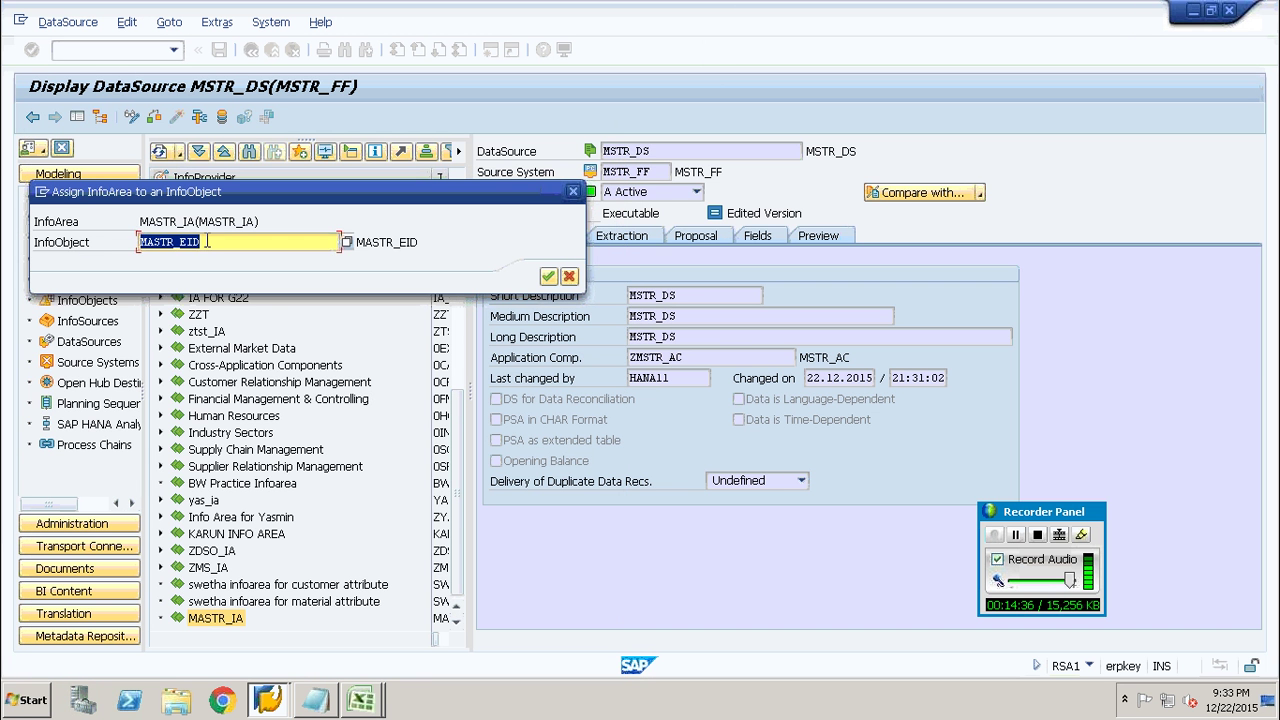
click(549, 277)
- Expand MASTR_EID and bring up the actions for its Attributes node
click(456, 624)
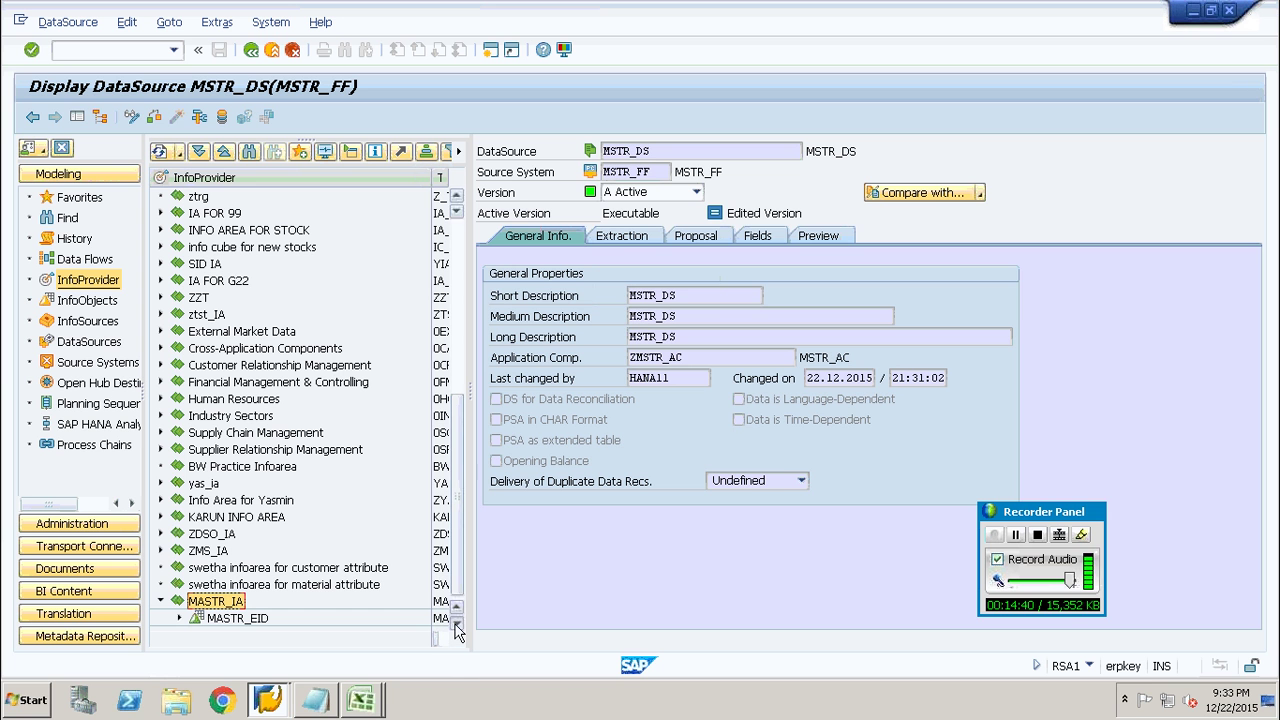
click(181, 621)
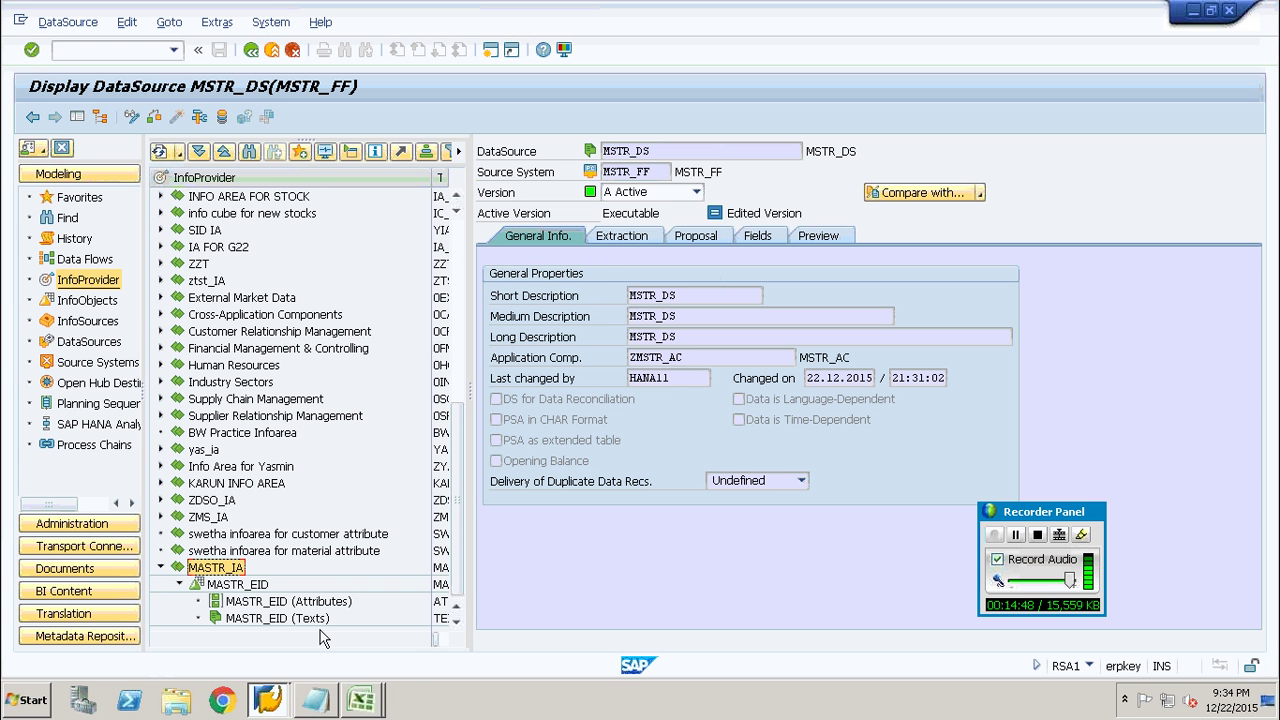
click(260, 604)
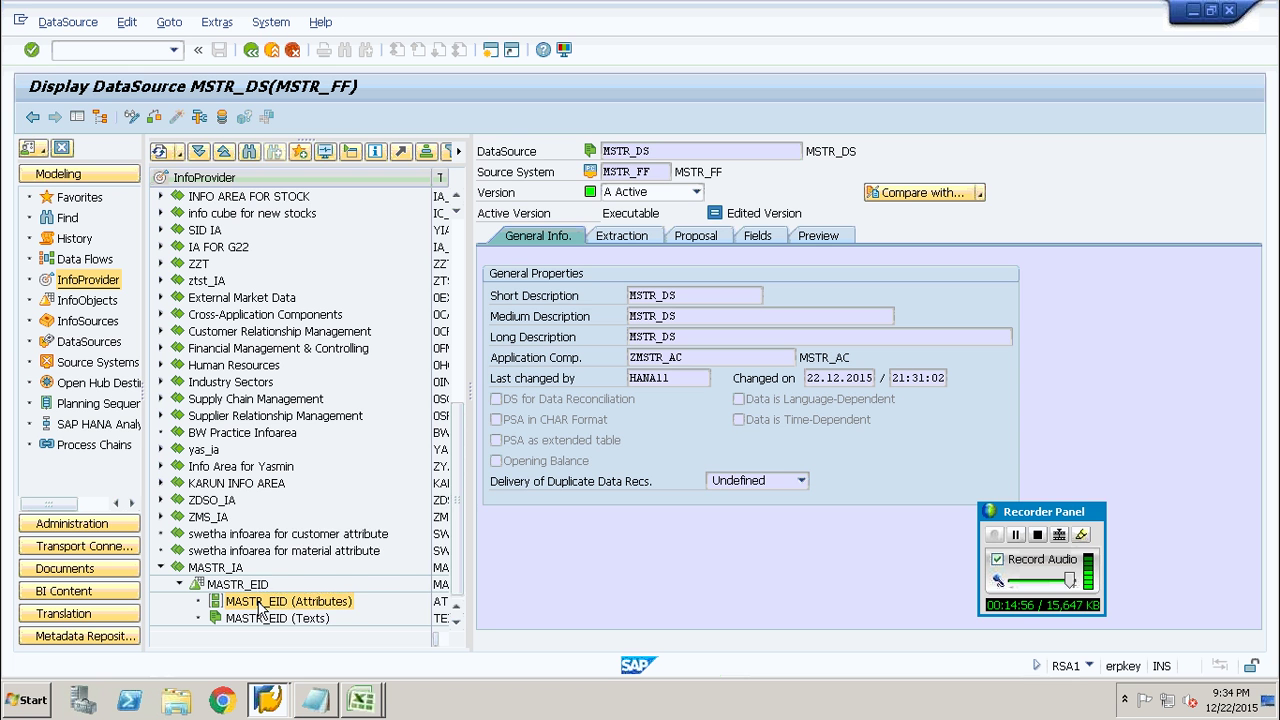
right_click(261, 605)
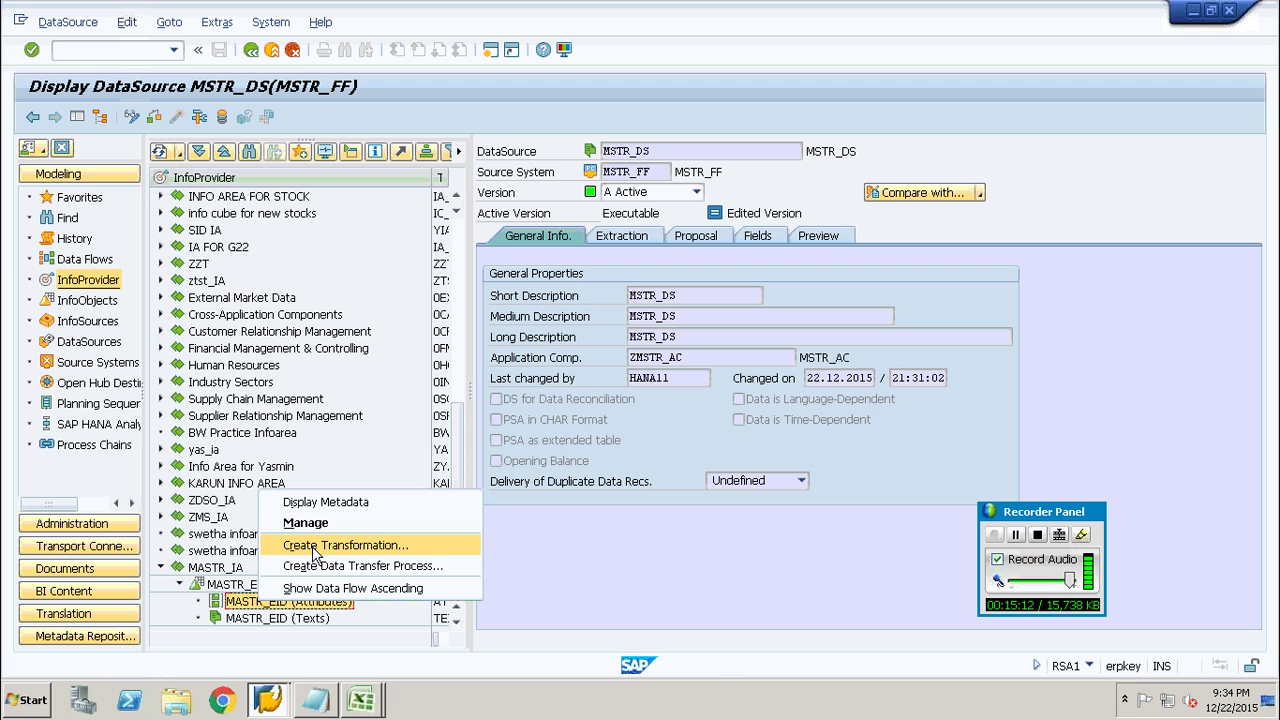
- Begin a transformation for MASTR_EID attributes, cancel the InfoArea prompt, and open the MASTR_EID characteristic display
click(237, 607)
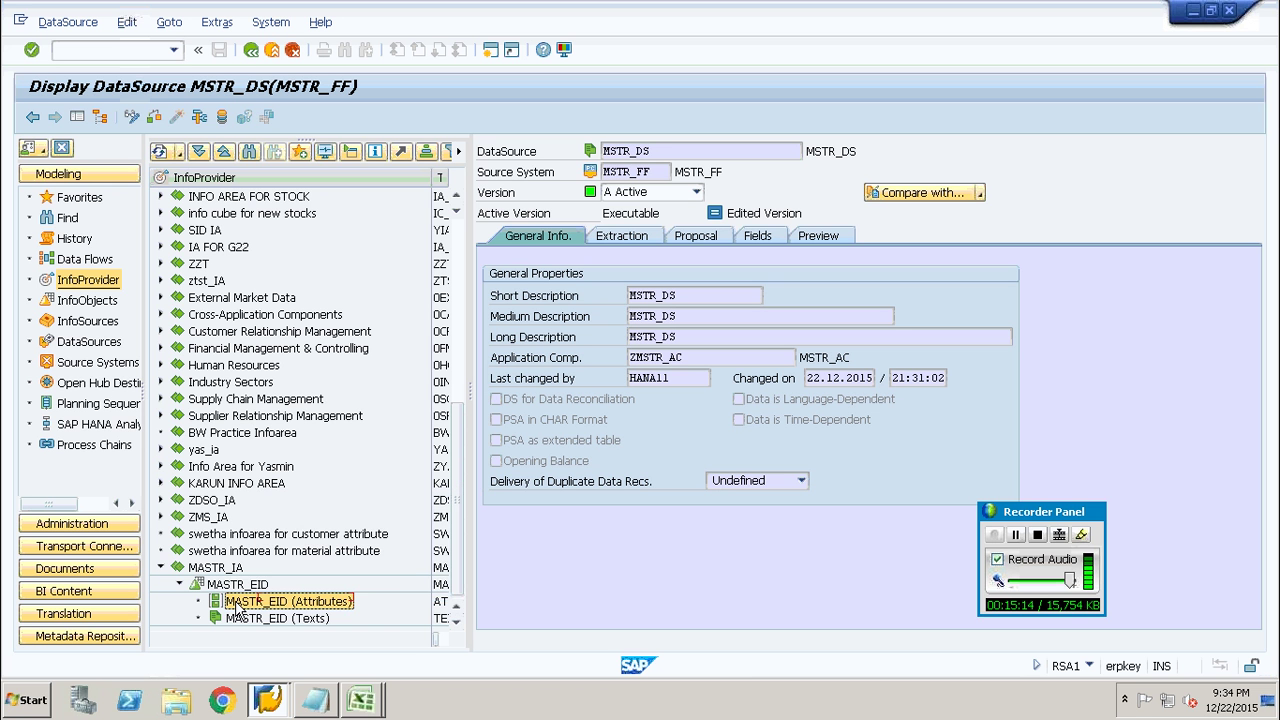
right_click(237, 607)
click(308, 547)
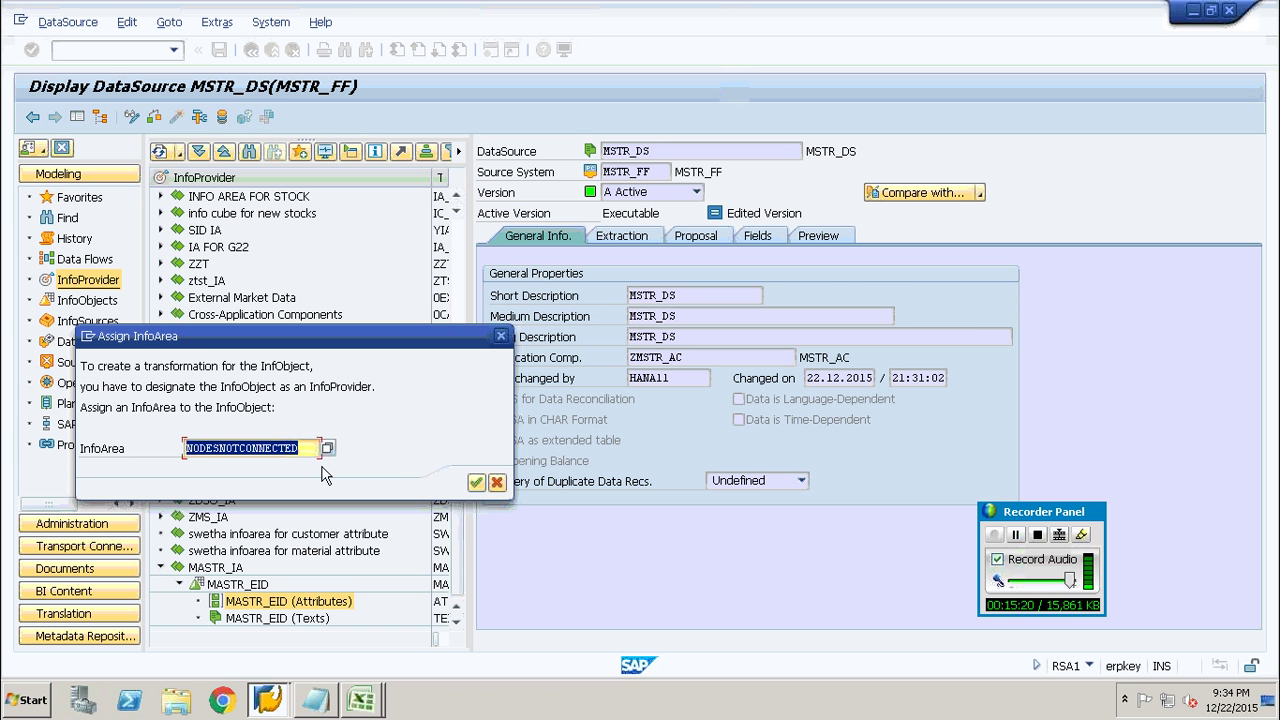
click(502, 337)
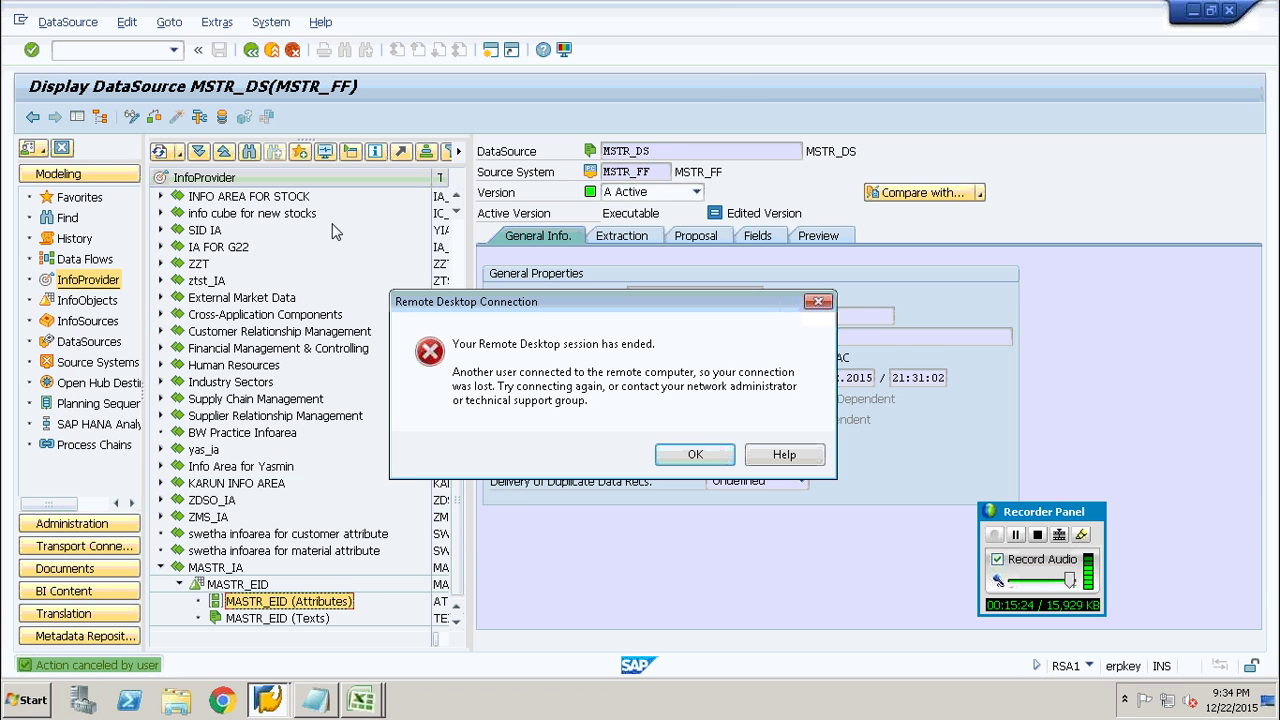
click(1015, 534)
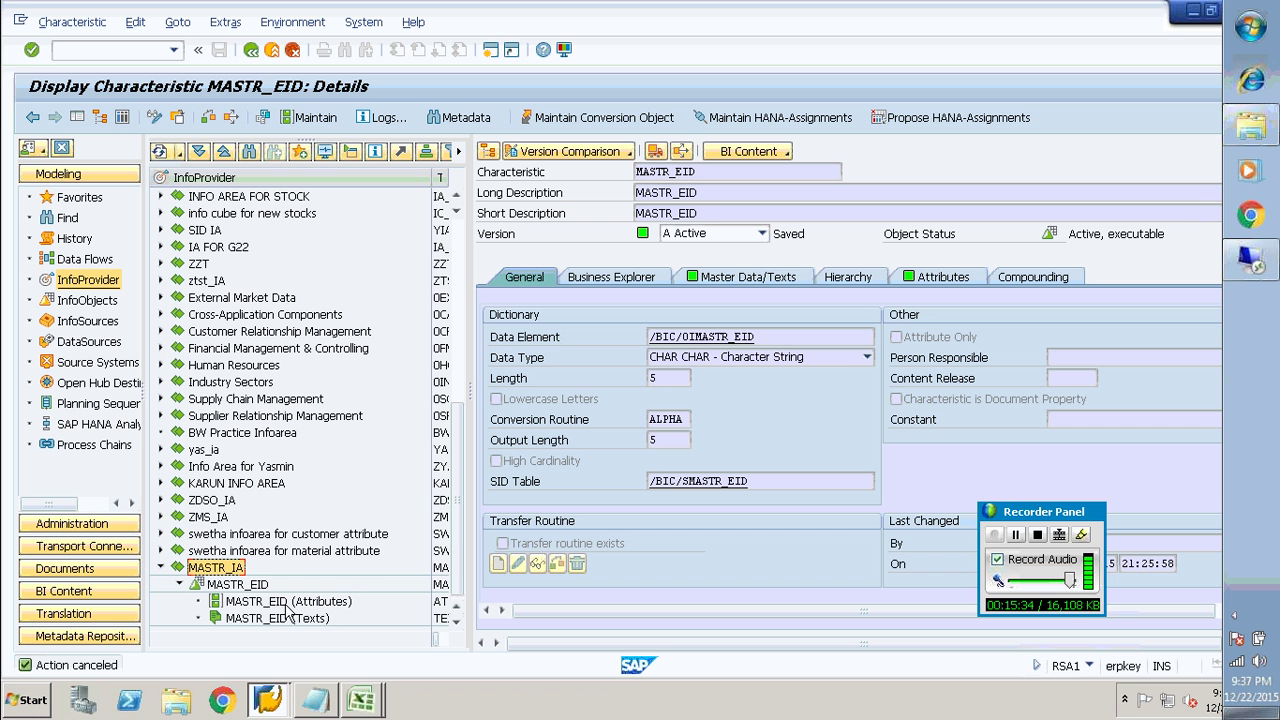
- Start a transformation for MASTR_EID attributes with source object type RSDS DataSource
right_click(281, 603)
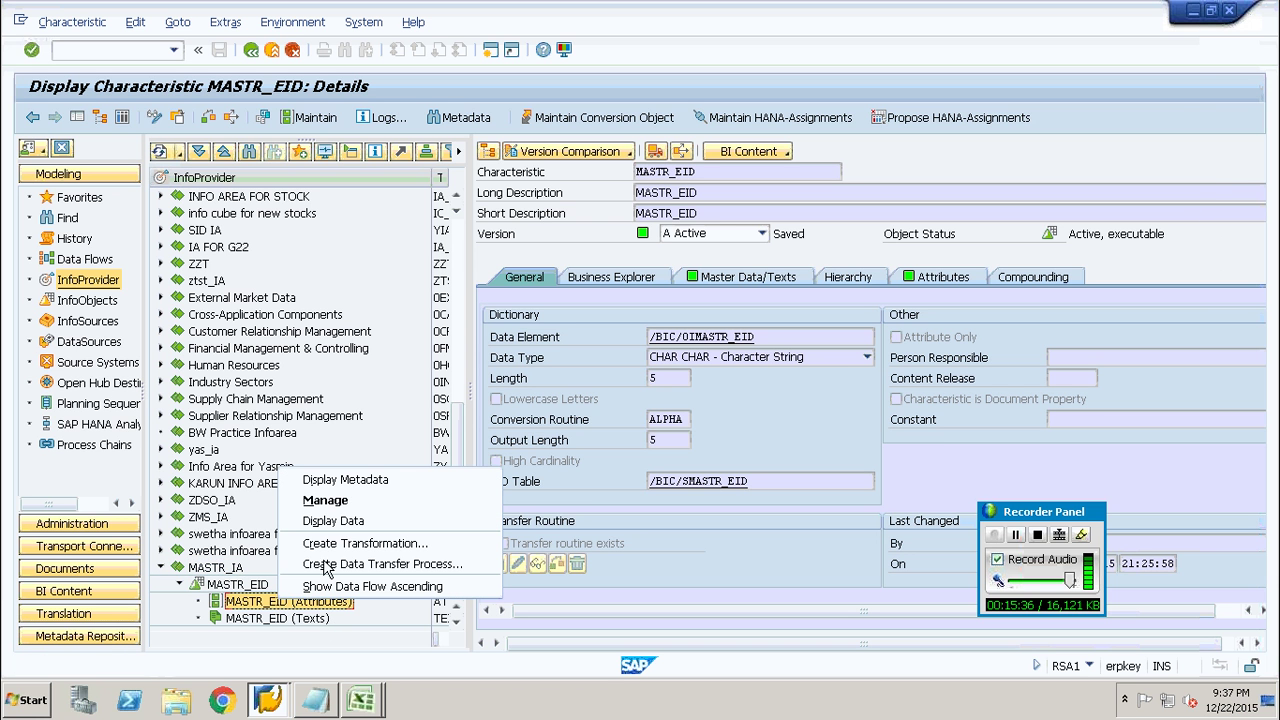
click(335, 545)
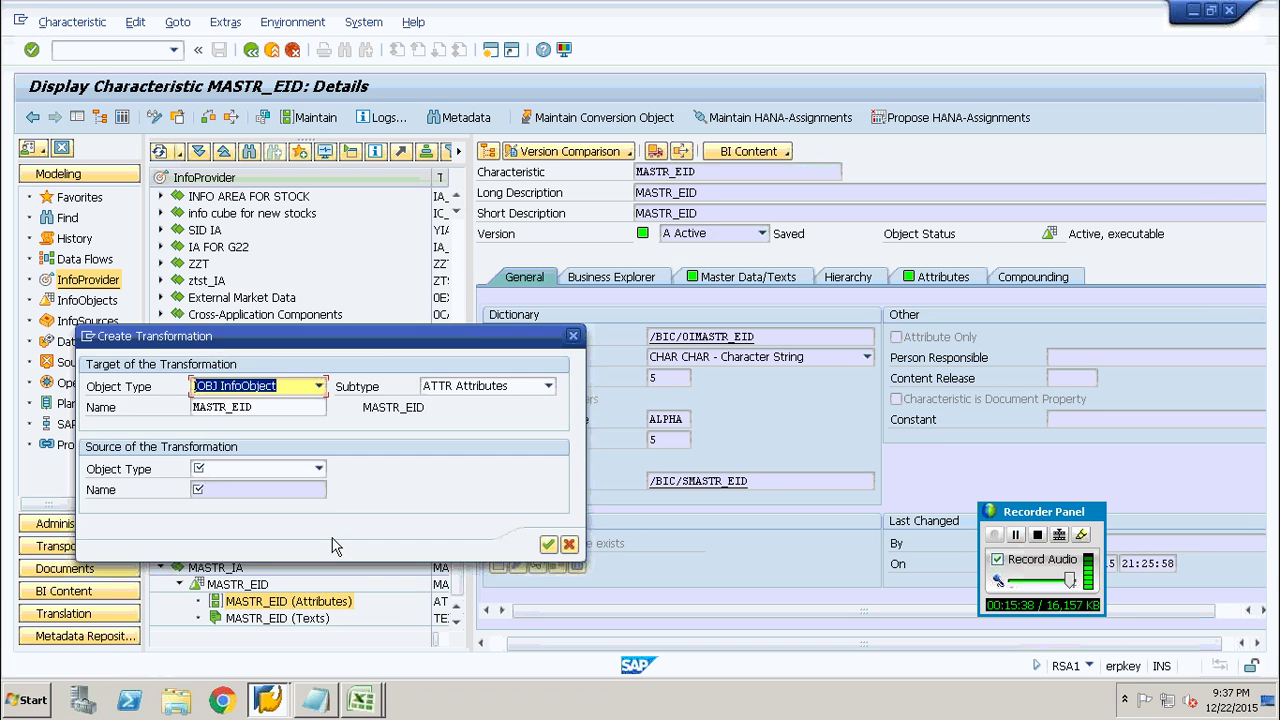
click(319, 472)
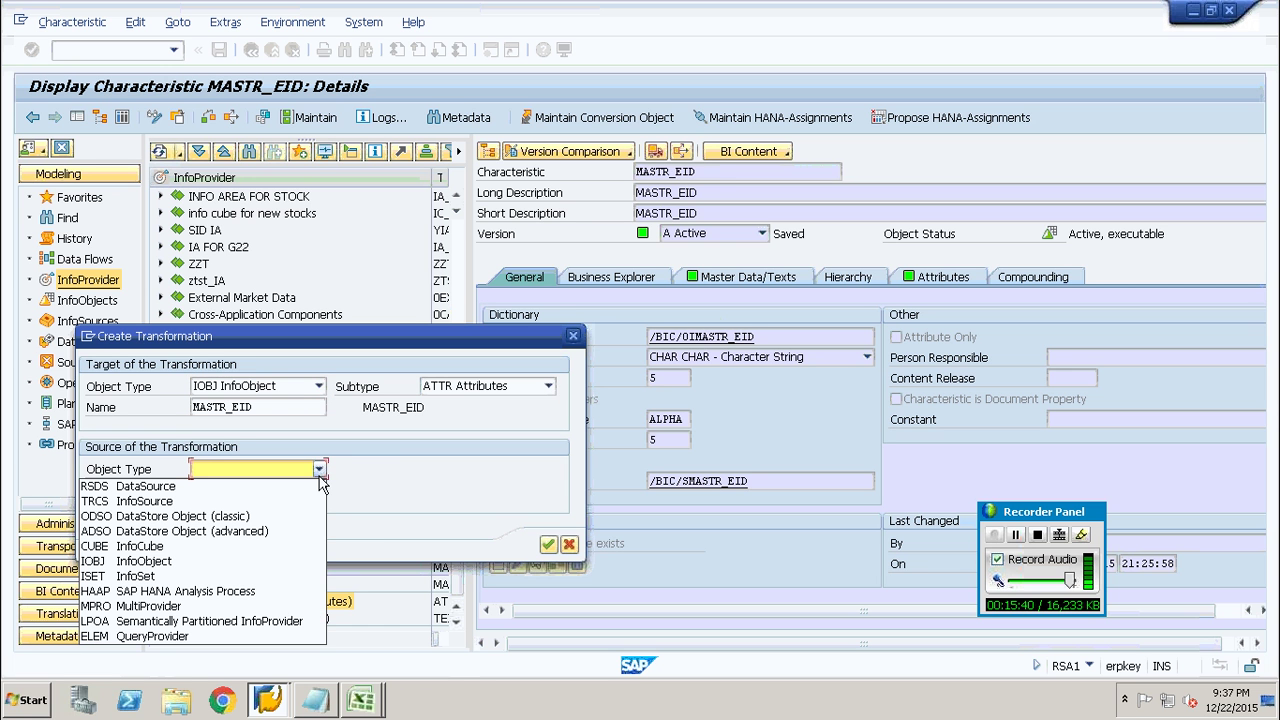
click(279, 489)
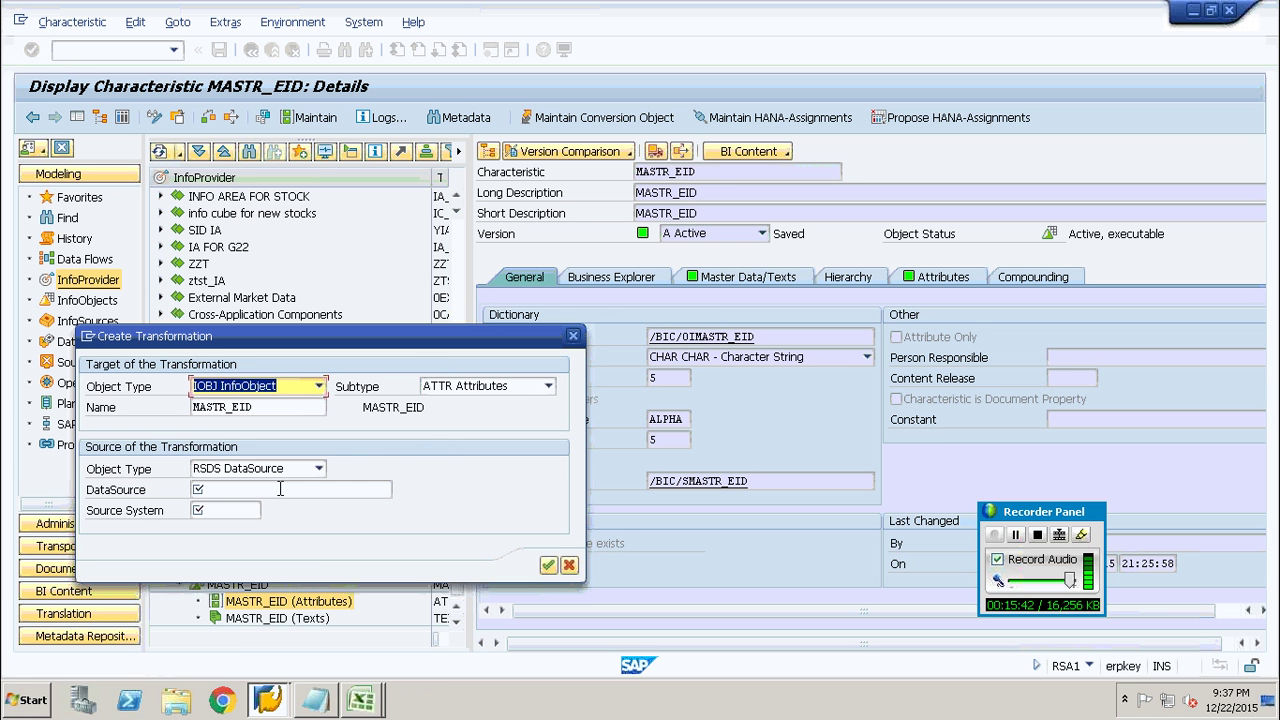
- Search for the source DataSource, pick MSTR_DS (MSTR_FF) and confirm source and target
click(275, 490)
text(MS)
key(BackSpace)
text(AS*)
key(F4)
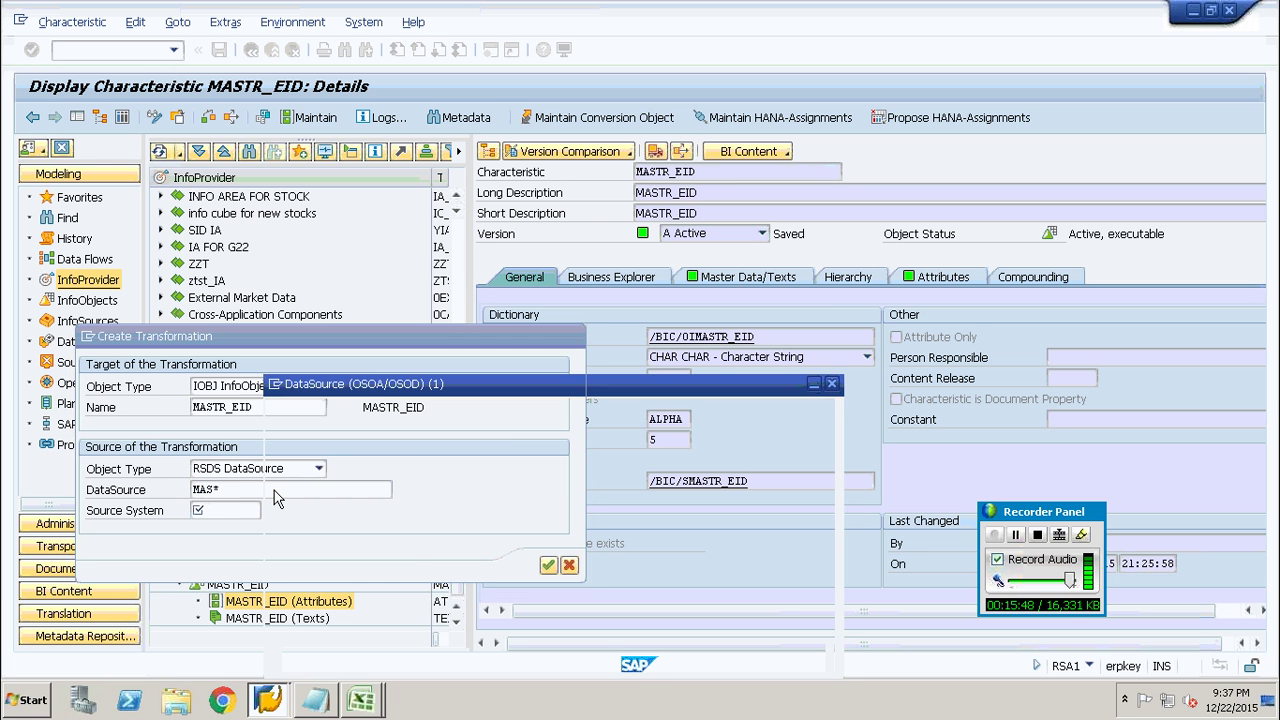
click(769, 651)
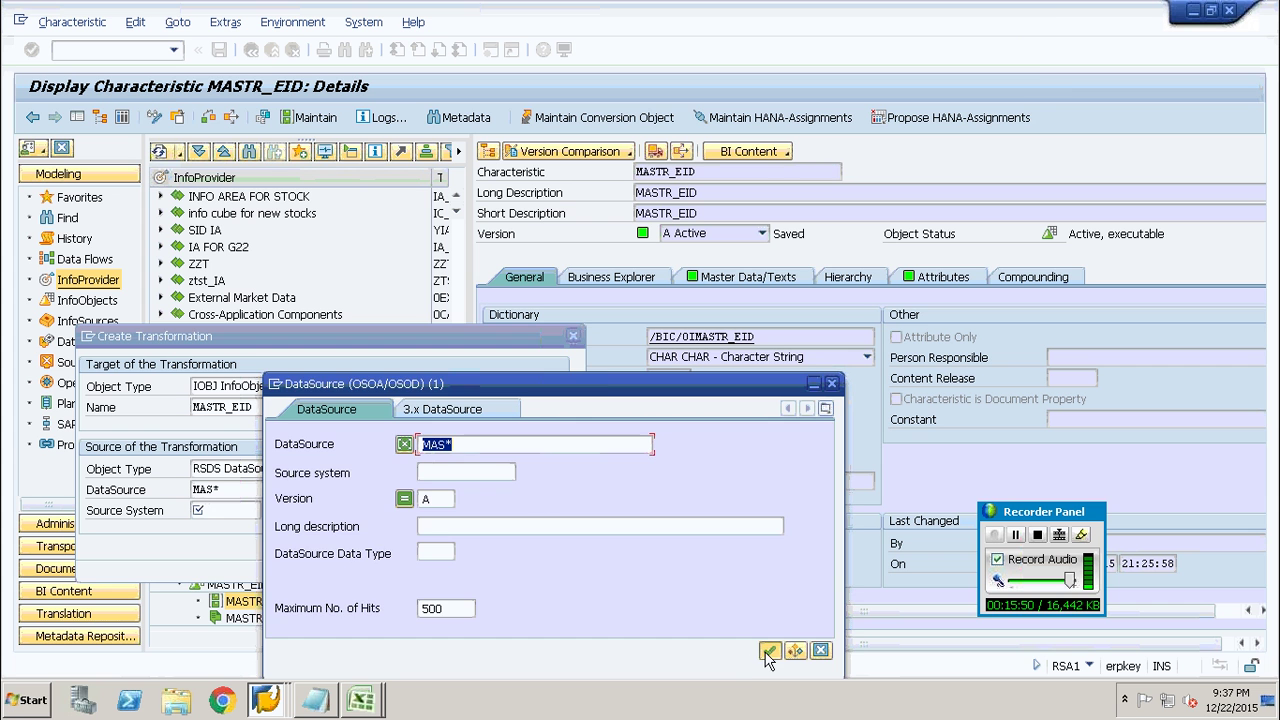
click(437, 445)
key(BackSpace)
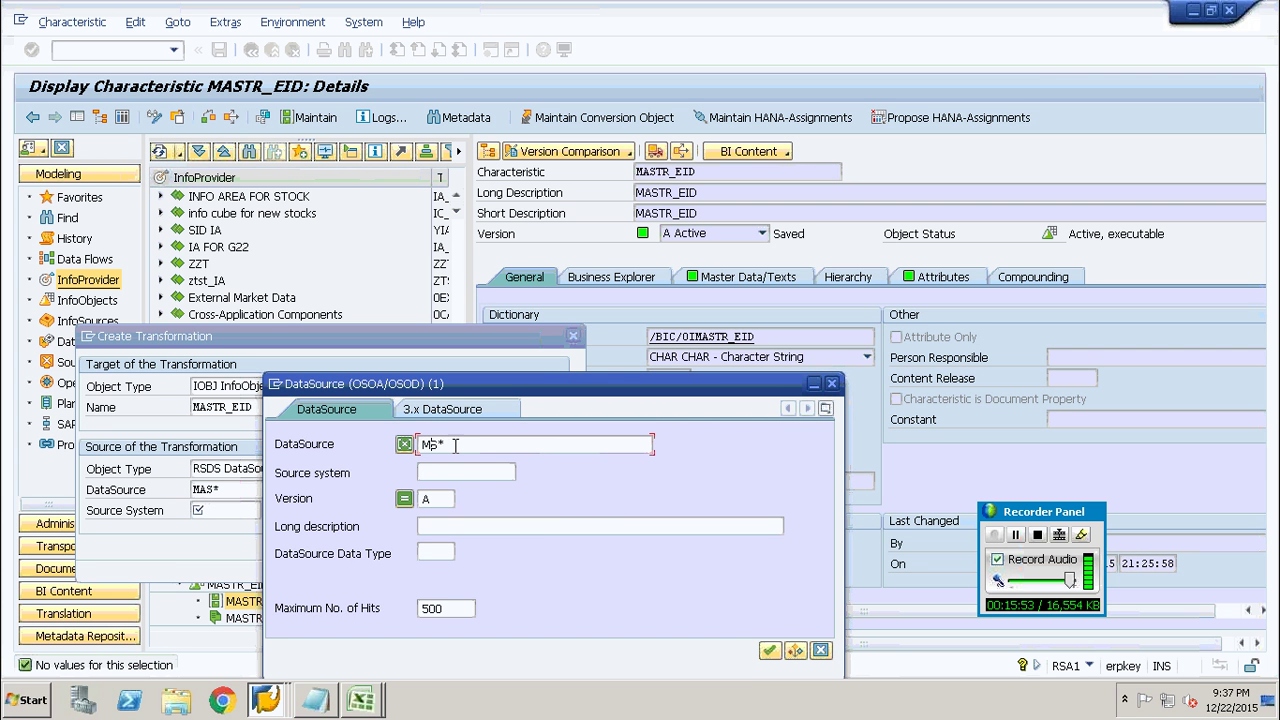
click(769, 651)
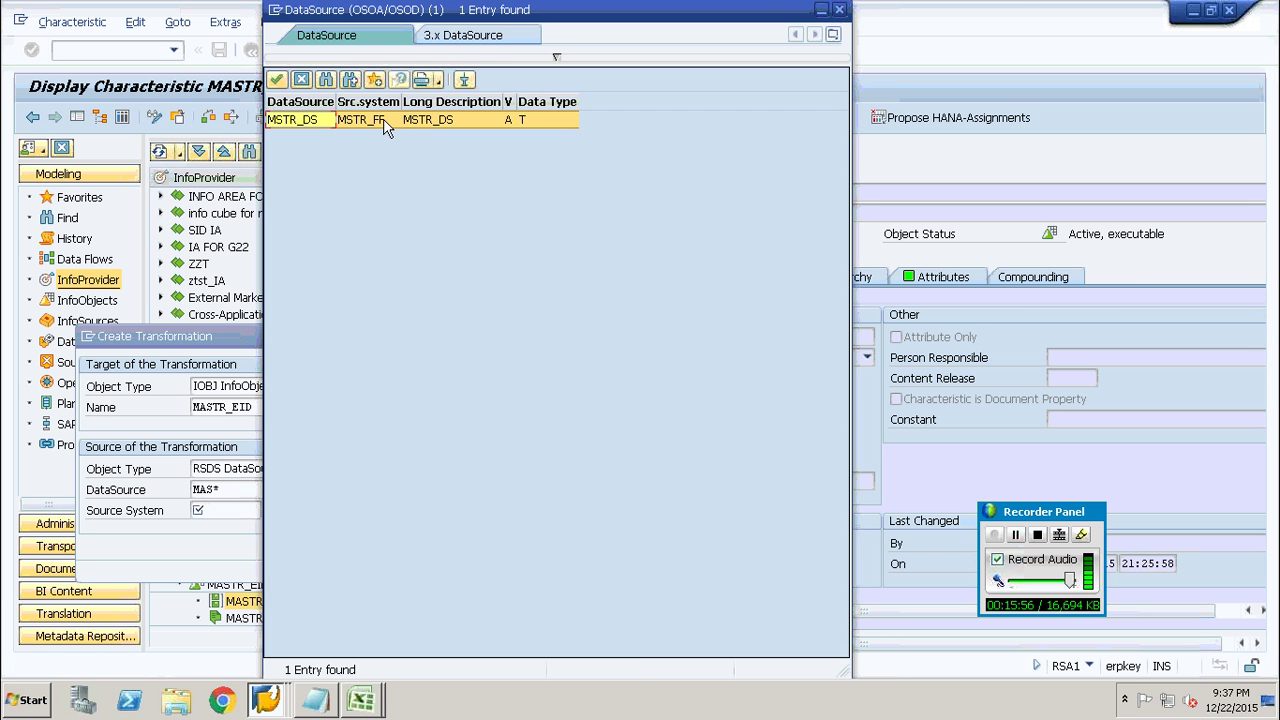
double_click(386, 128)
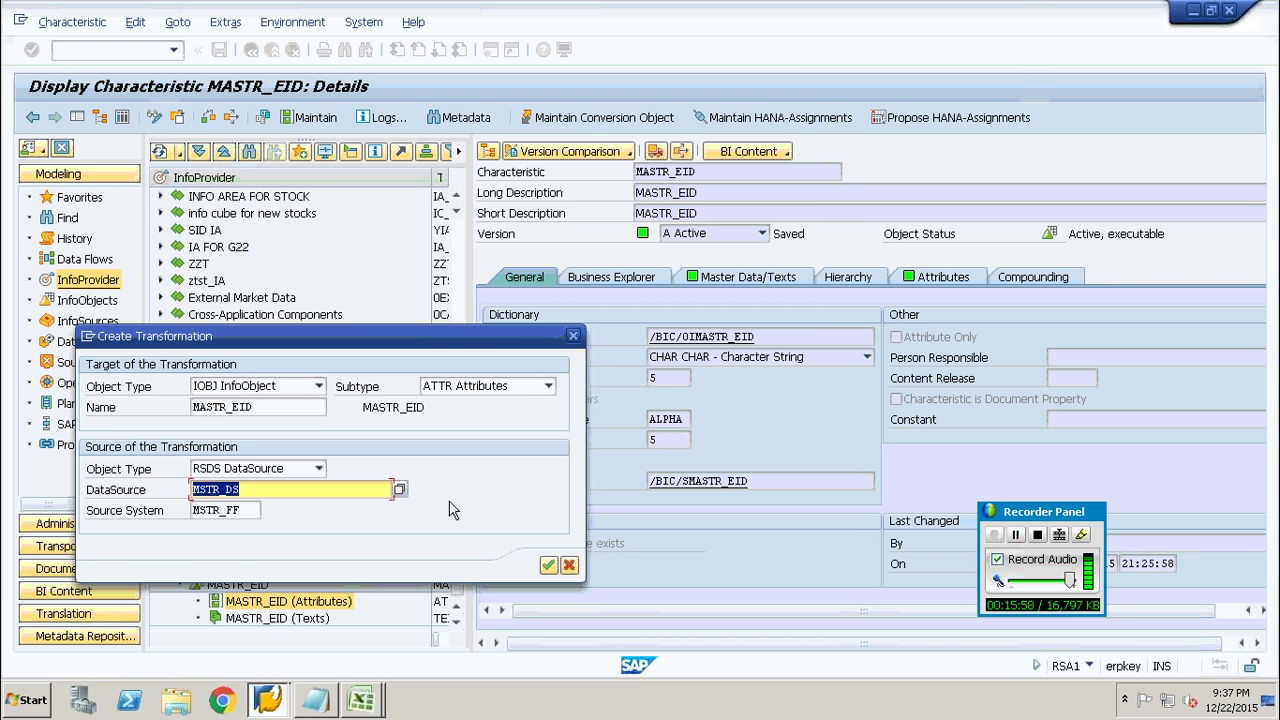
click(549, 566)
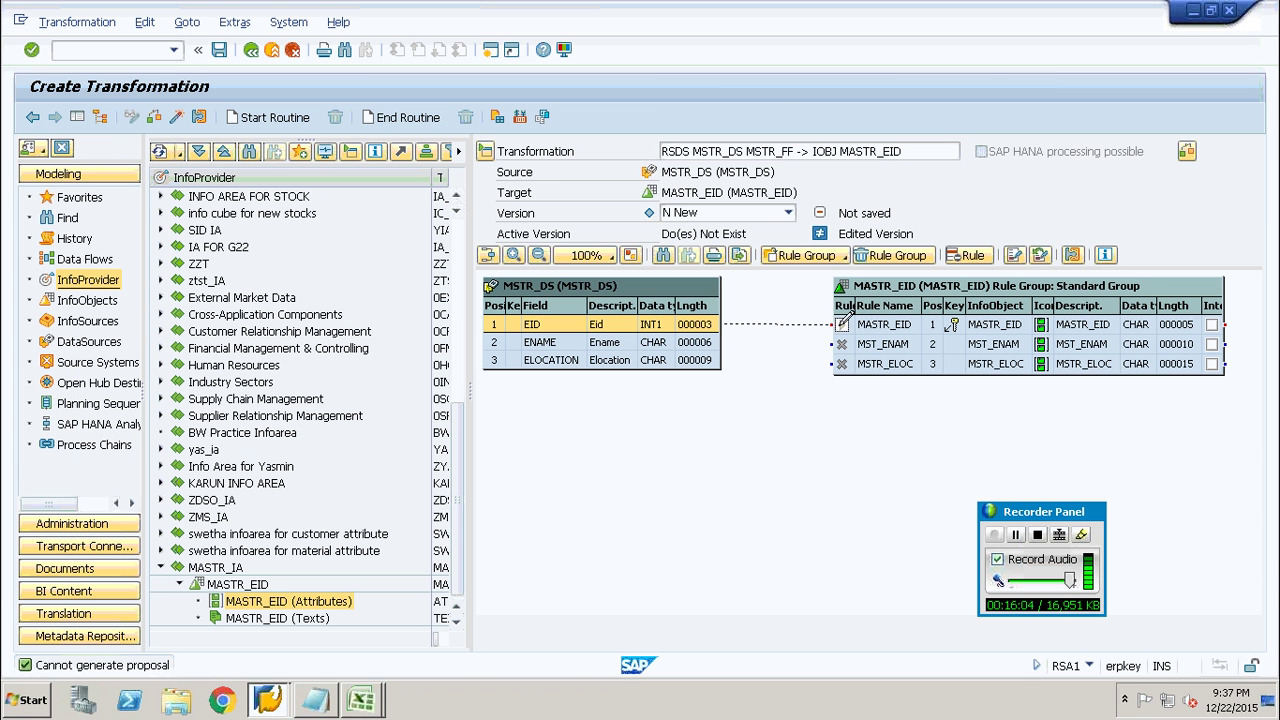
- Map EID, ENAME, ELOCATION to MASTR_EID, MST_ENAM, MSTR_ELOC and activate the transformation
drag(838, 336, 836, 332)
drag(716, 350, 840, 343)
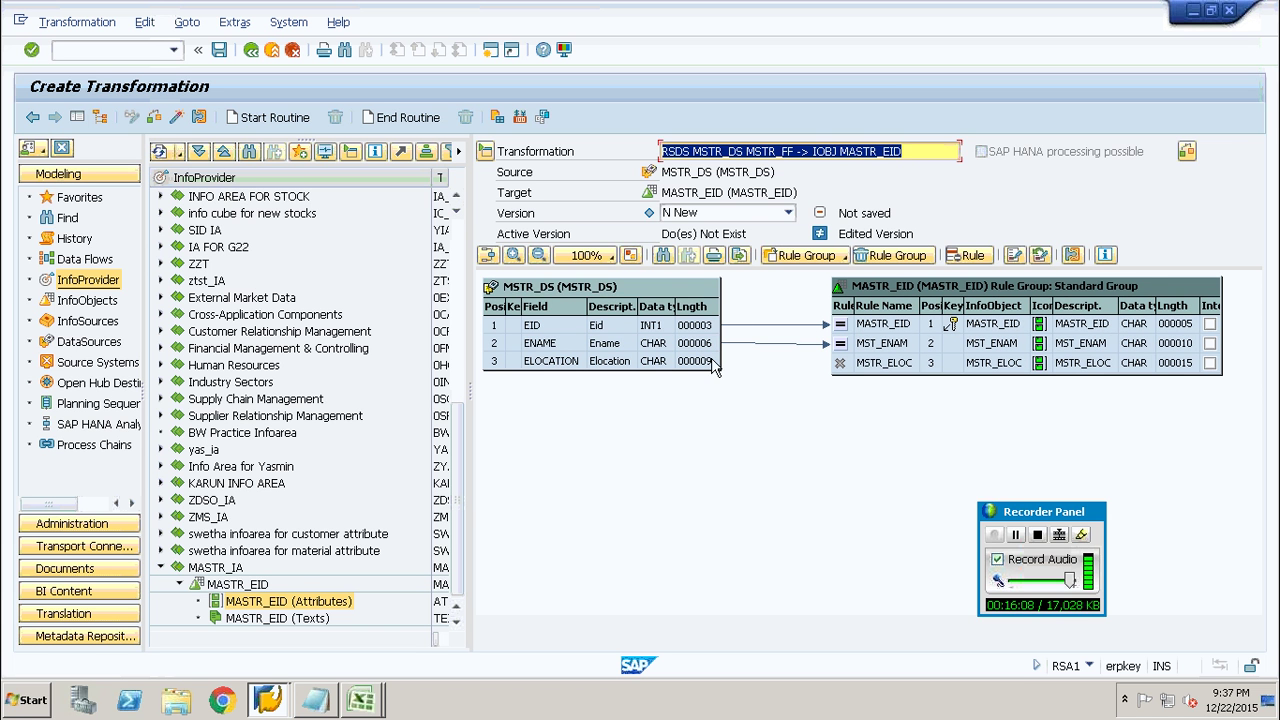
drag(716, 362, 850, 363)
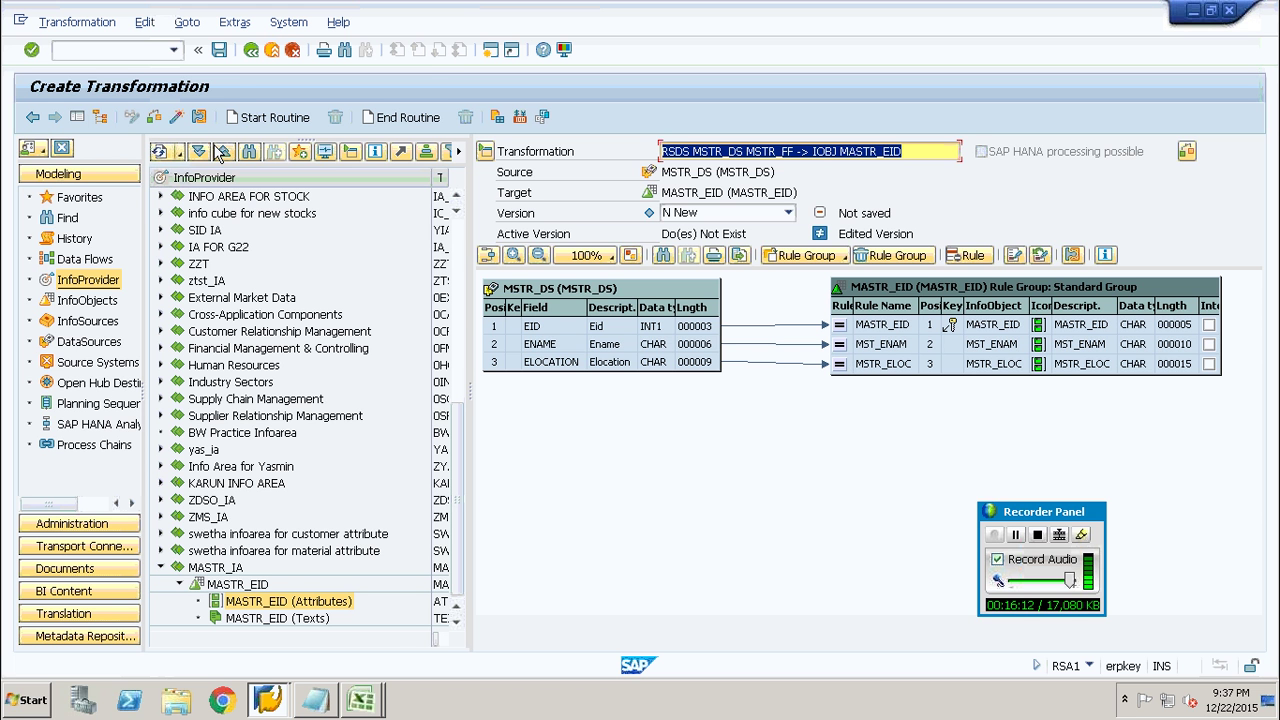
click(177, 118)
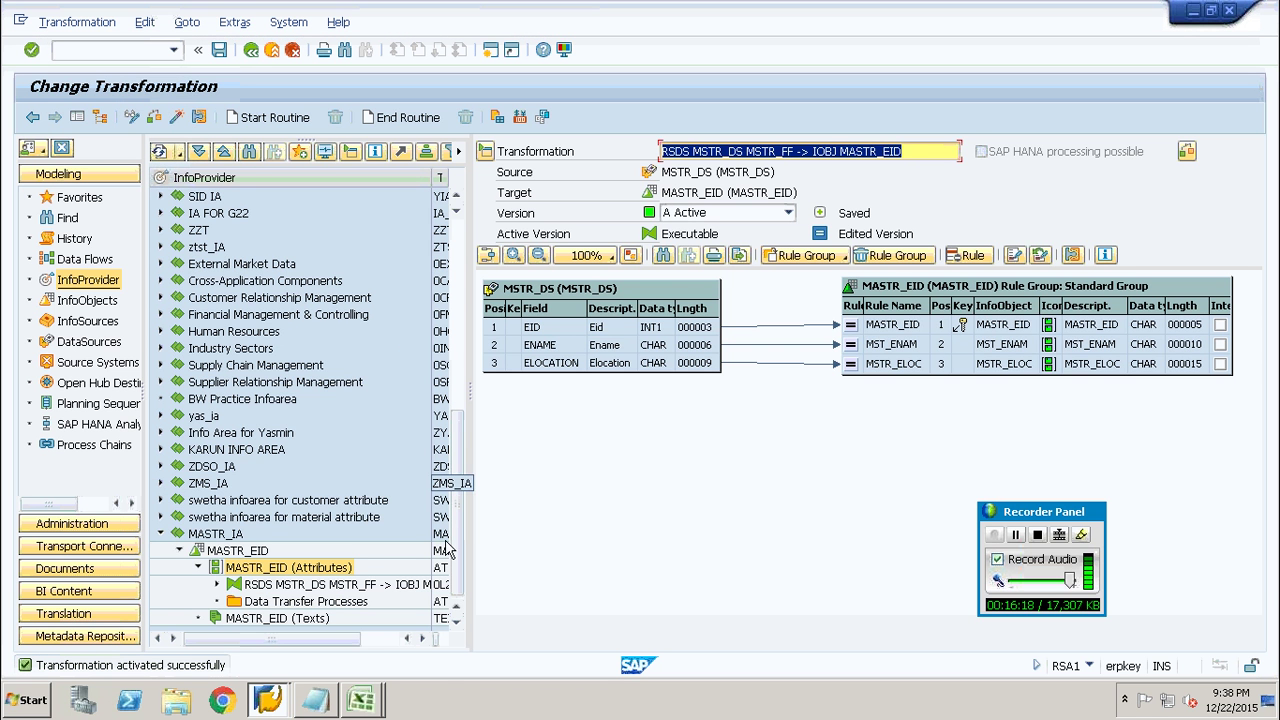
- Create a data transfer process from MSTR_DS to MASTR_EID with extraction mode F Full
right_click(313, 604)
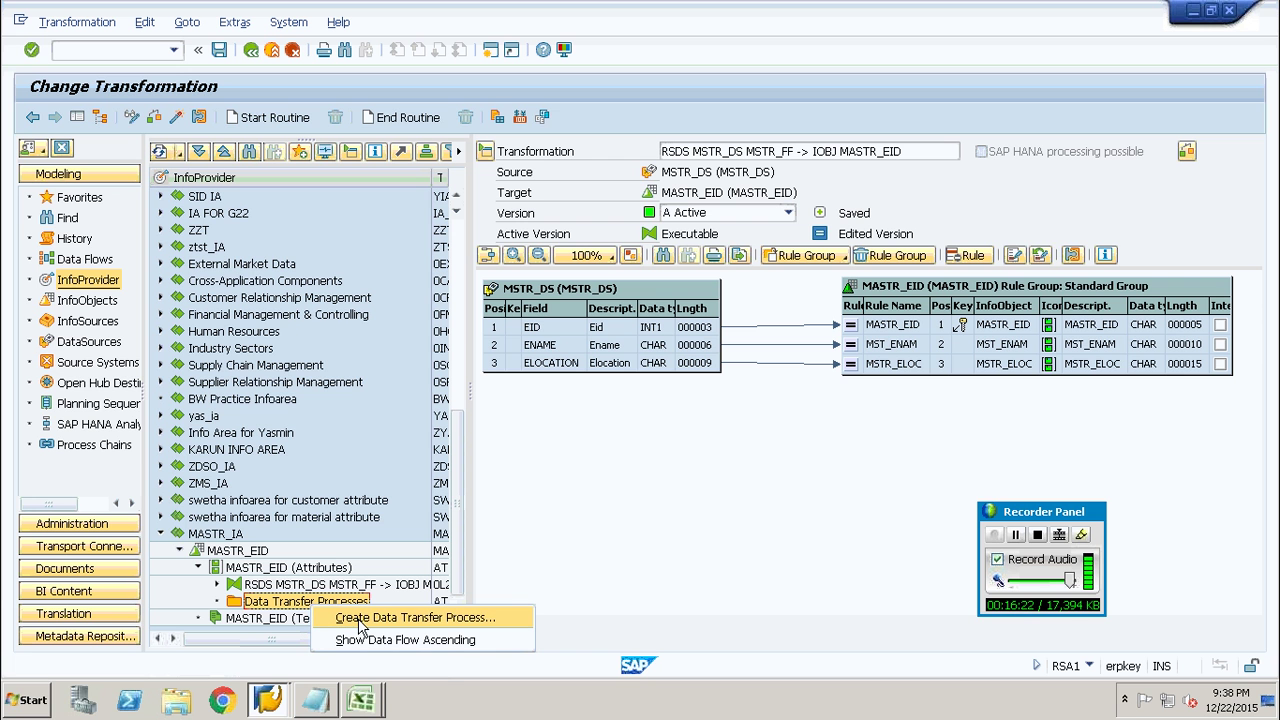
click(405, 624)
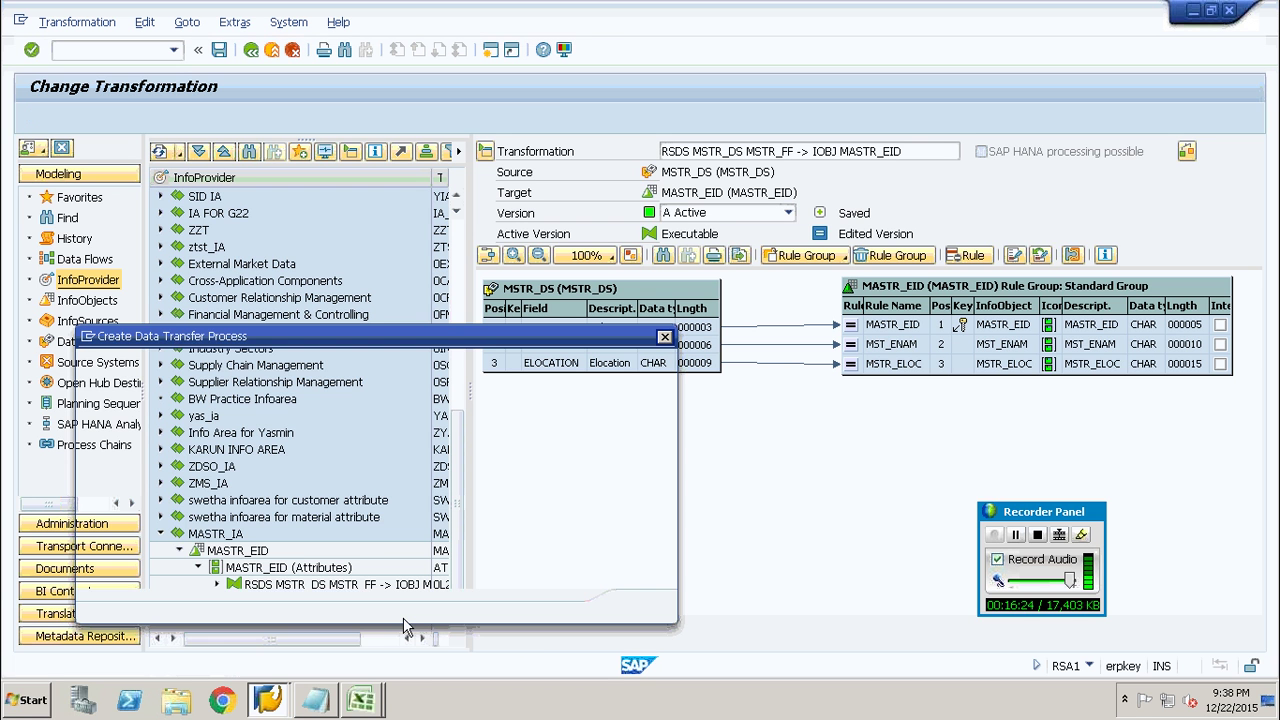
click(640, 606)
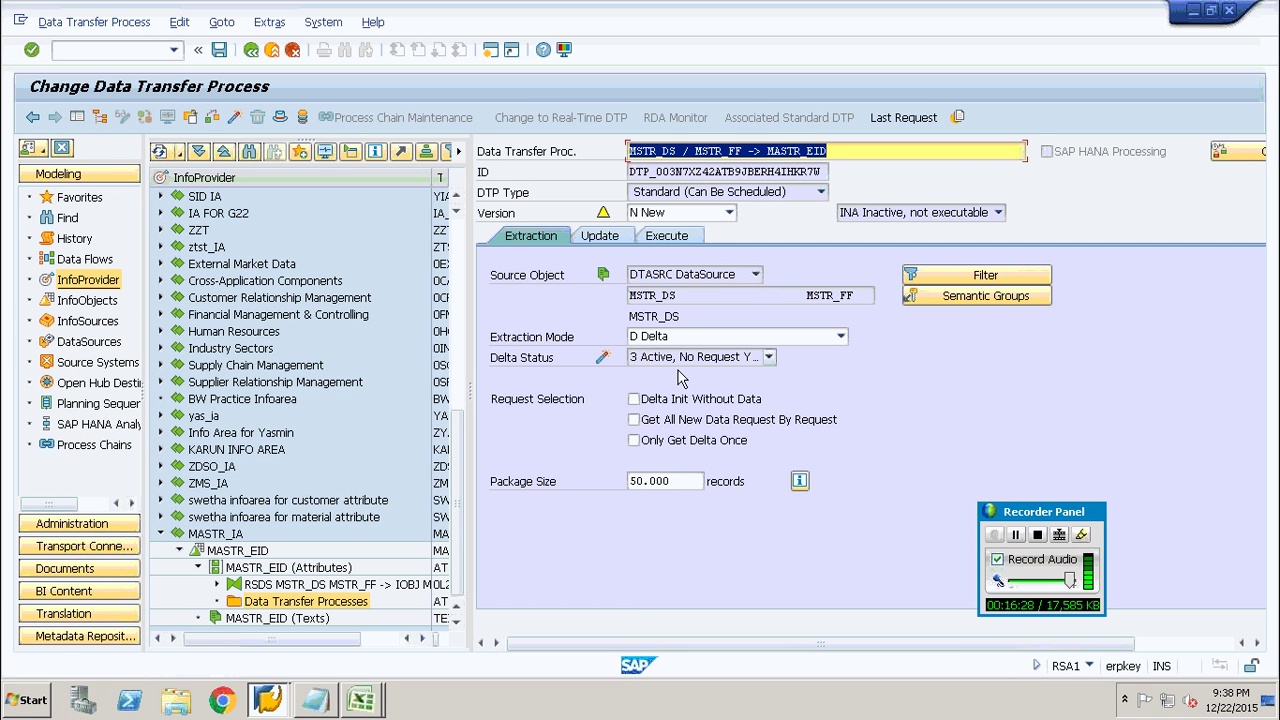
click(710, 344)
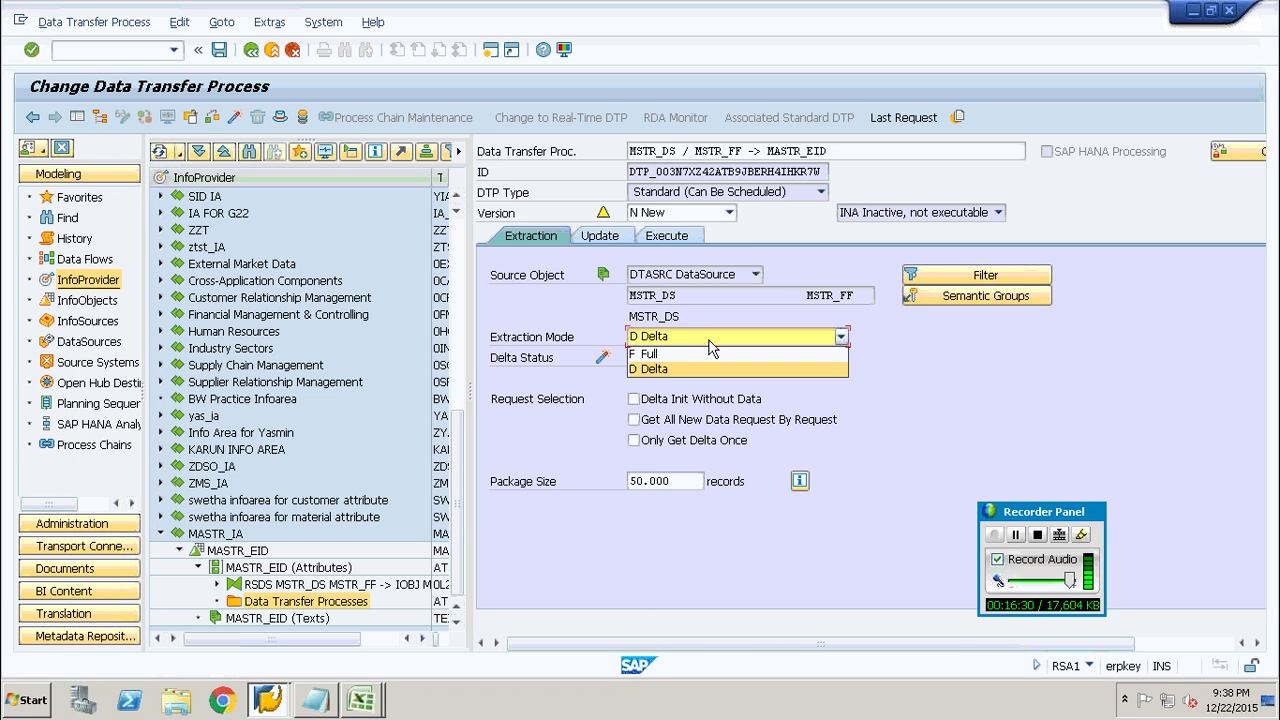
click(705, 354)
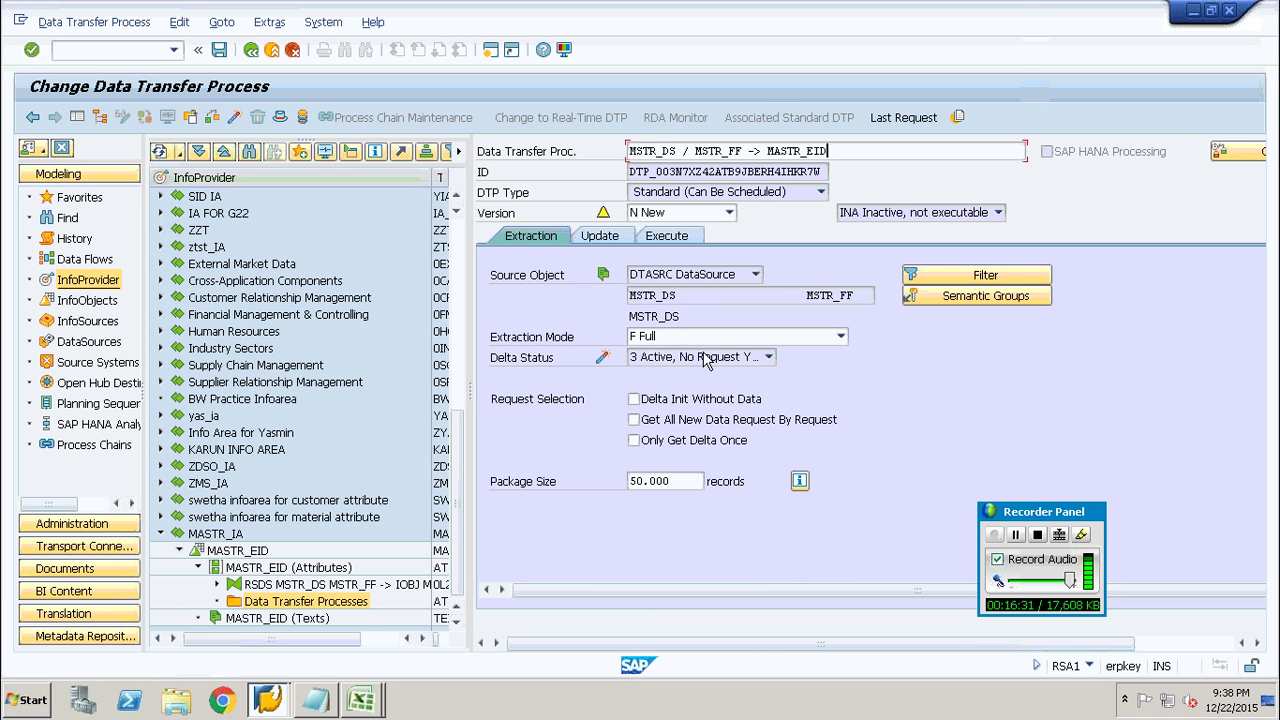
- Set the DTP error handling to write the error stack and update valid records
click(612, 238)
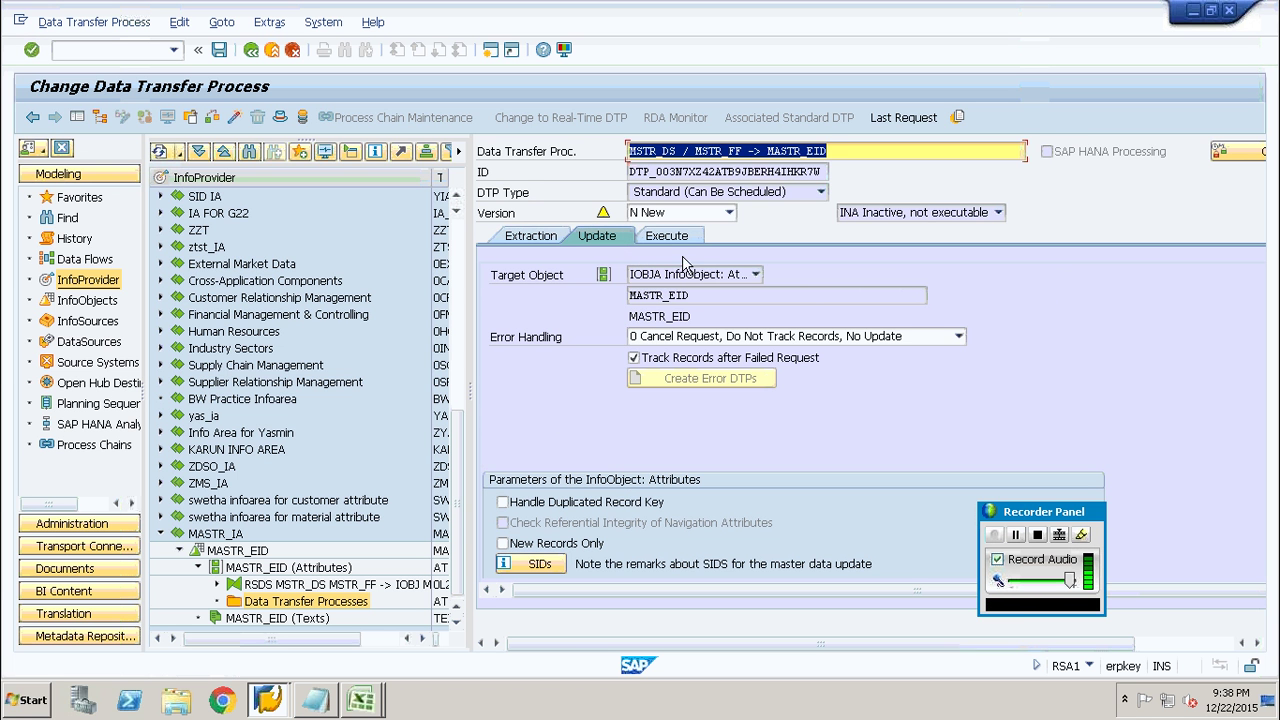
click(685, 338)
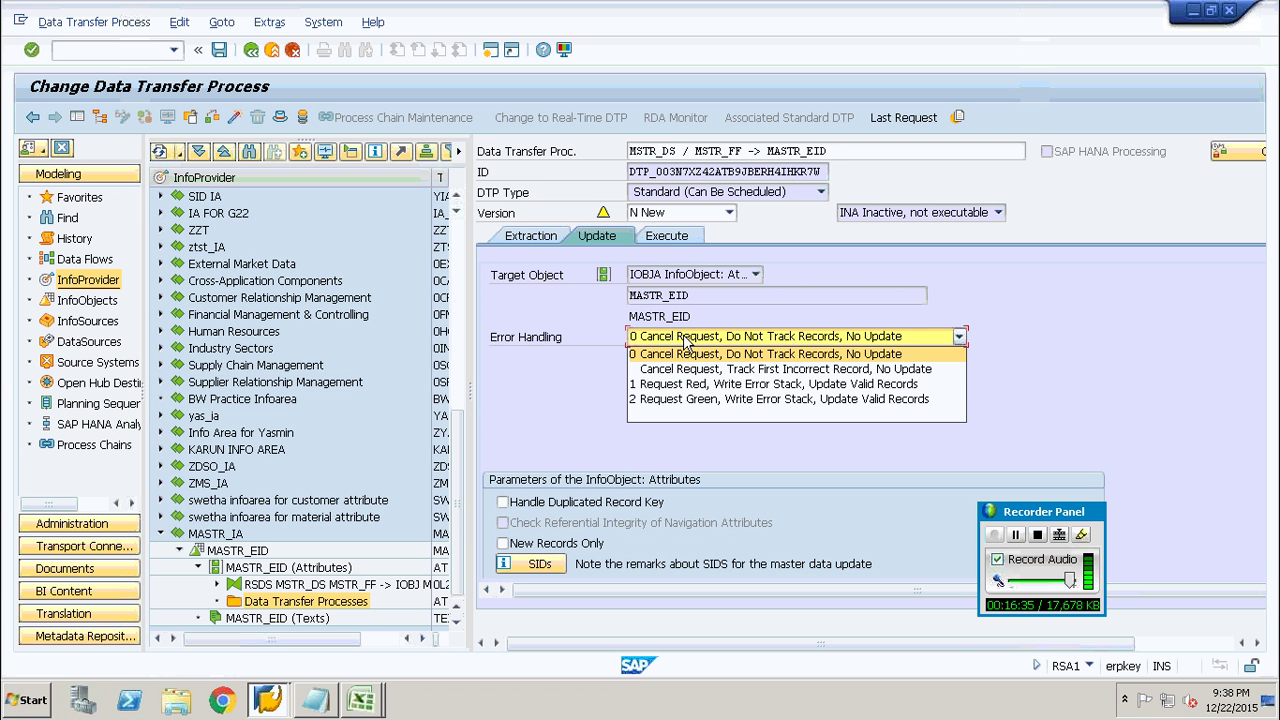
click(690, 398)
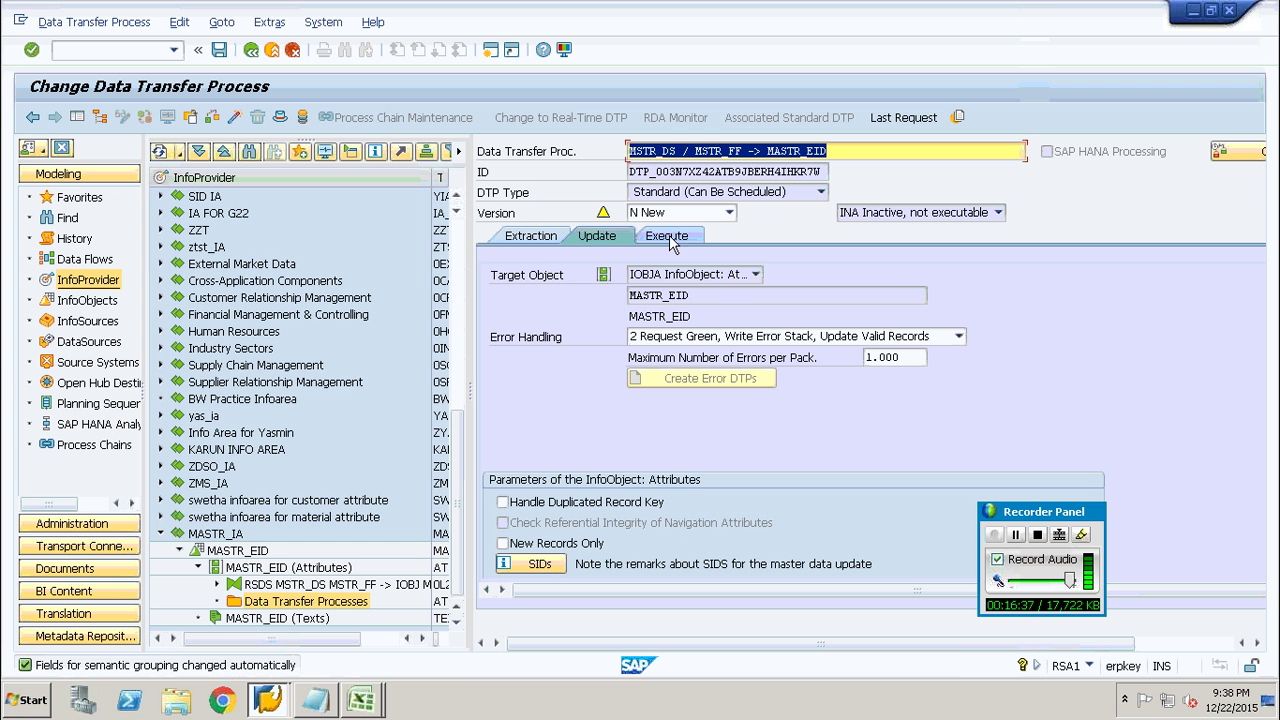
- Activate and execute the DTP, confirming request 297 loaded 5 records, then reselect MASTR_EID (Attributes)
click(668, 236)
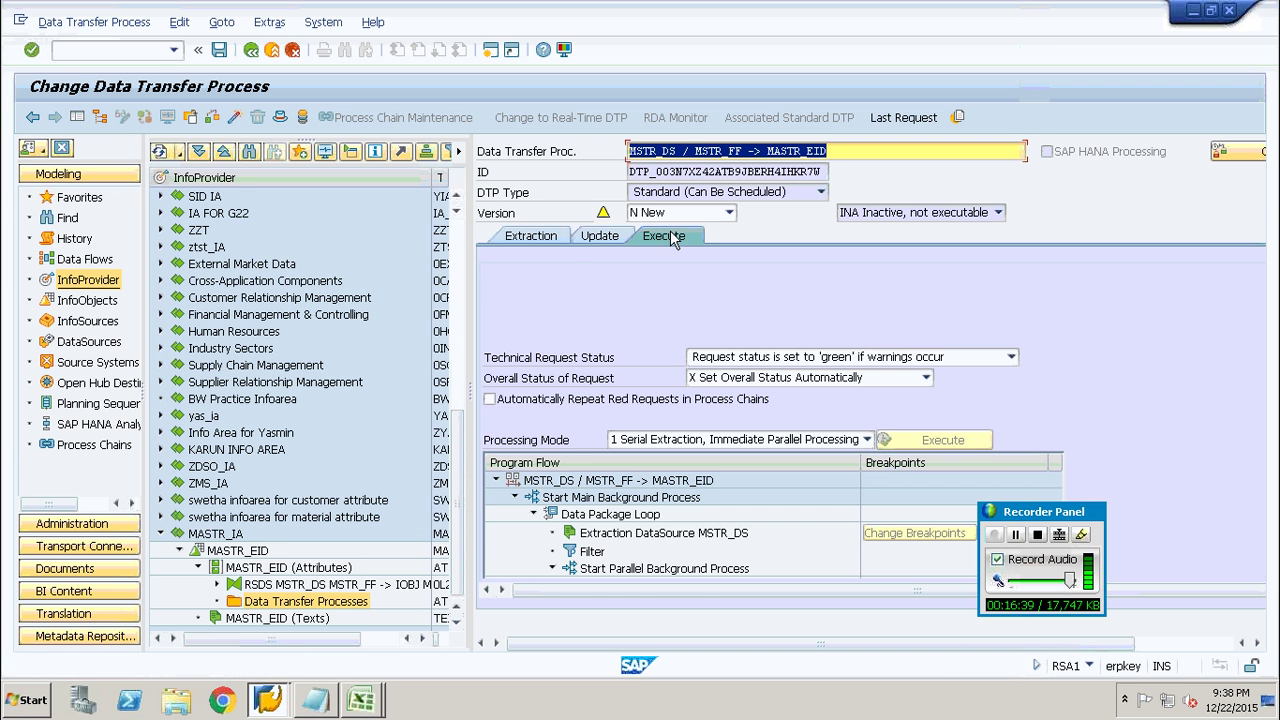
click(236, 117)
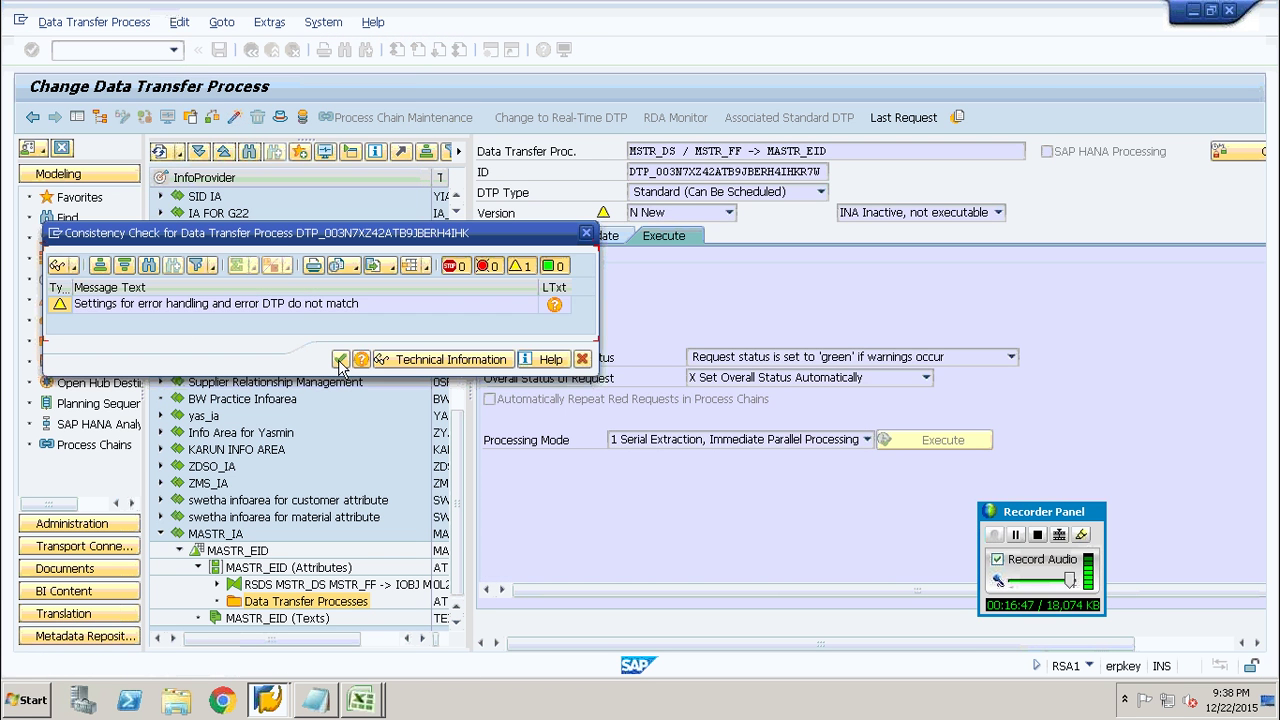
click(340, 359)
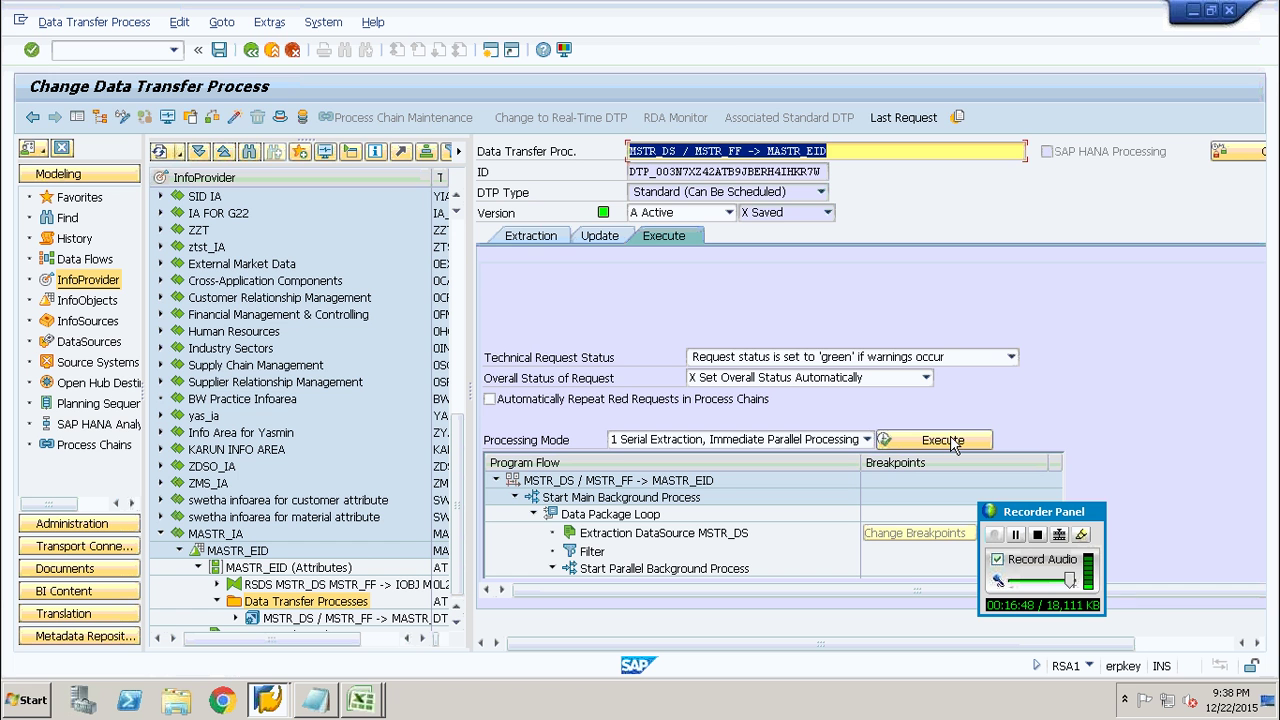
click(950, 440)
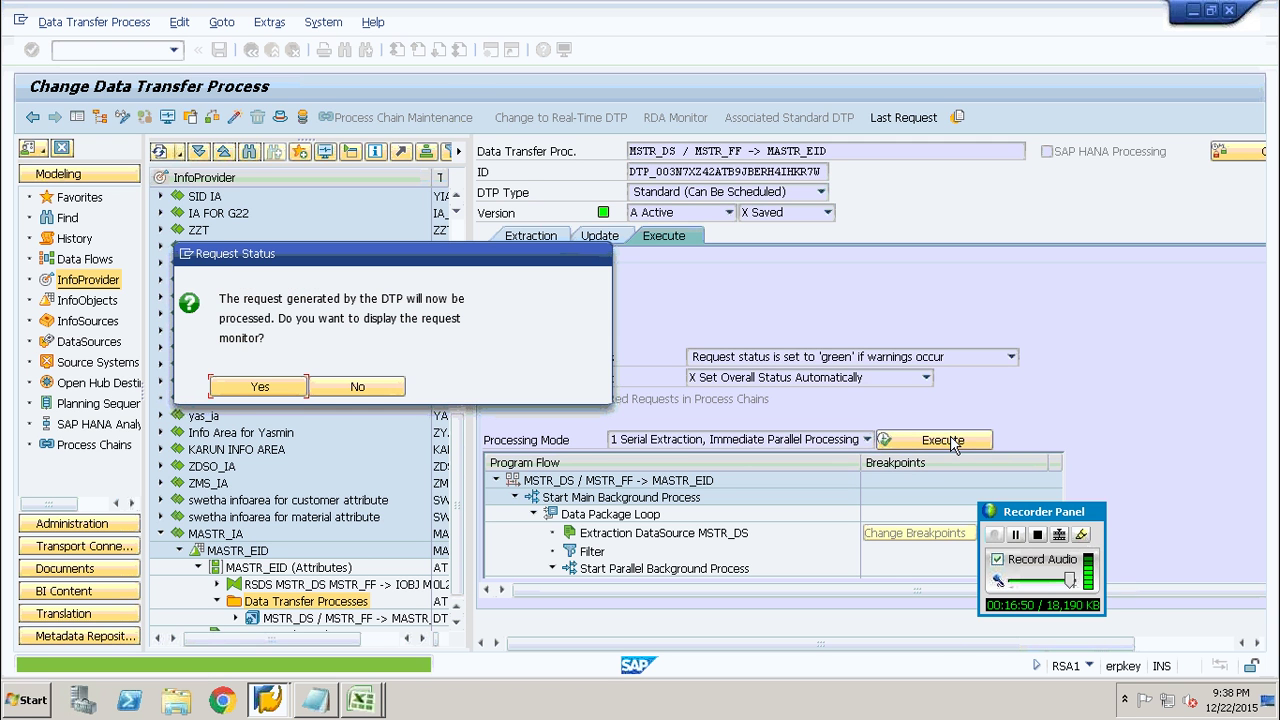
click(259, 387)
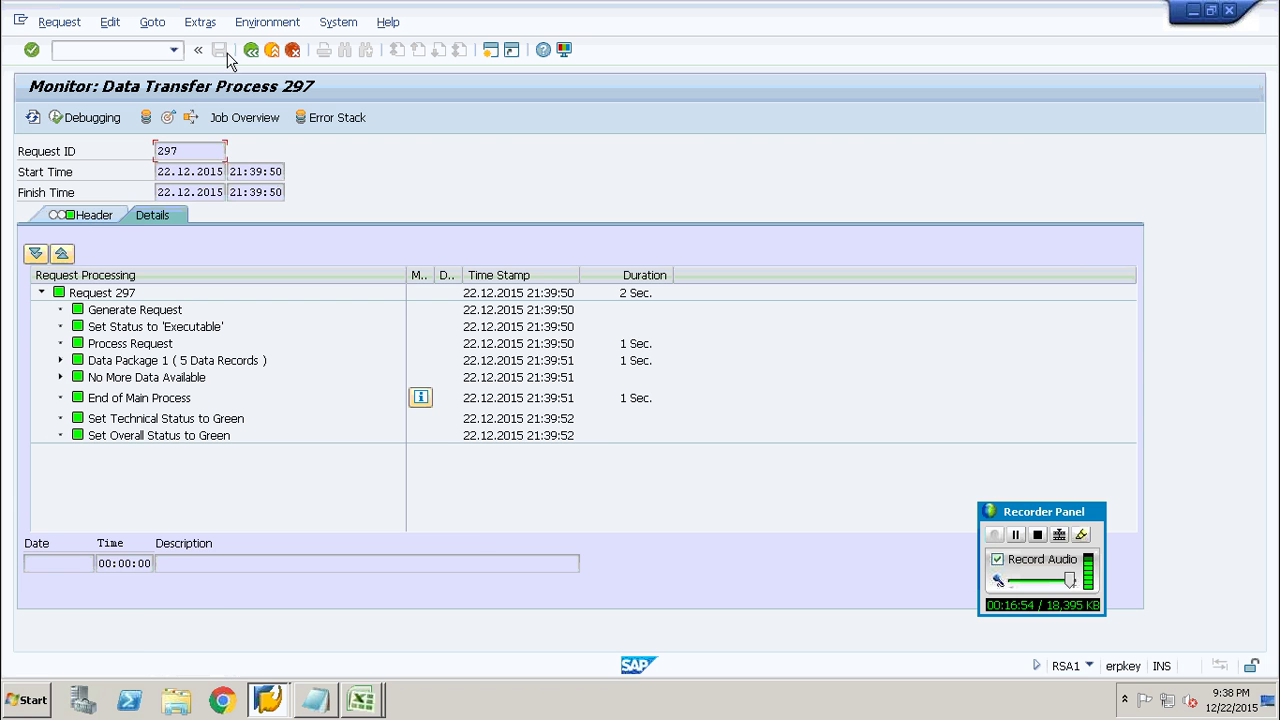
click(251, 50)
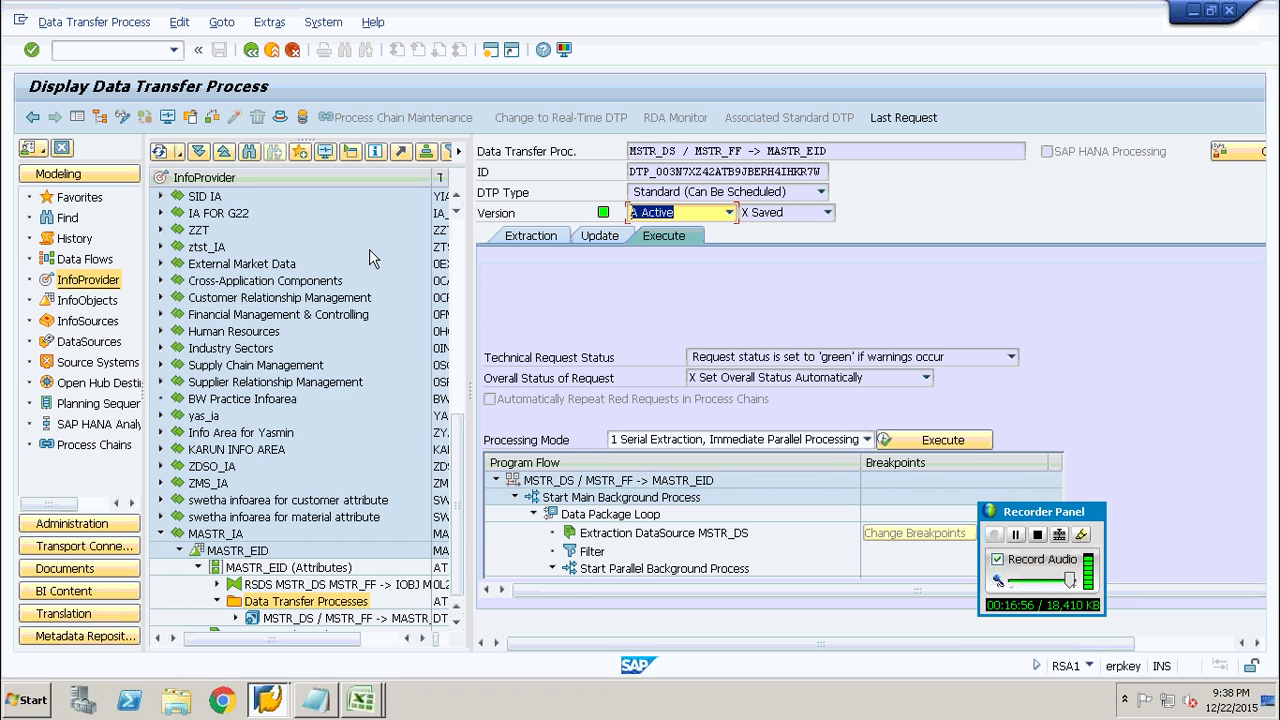
click(457, 623)
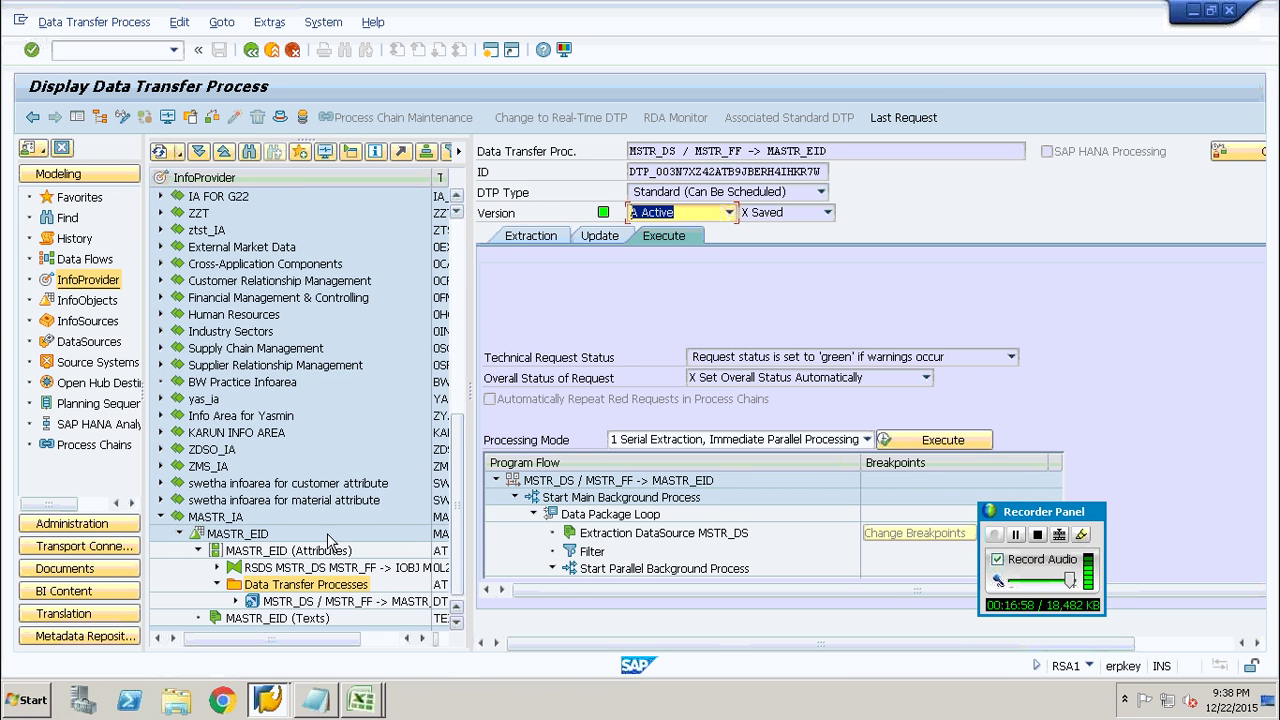
click(246, 551)
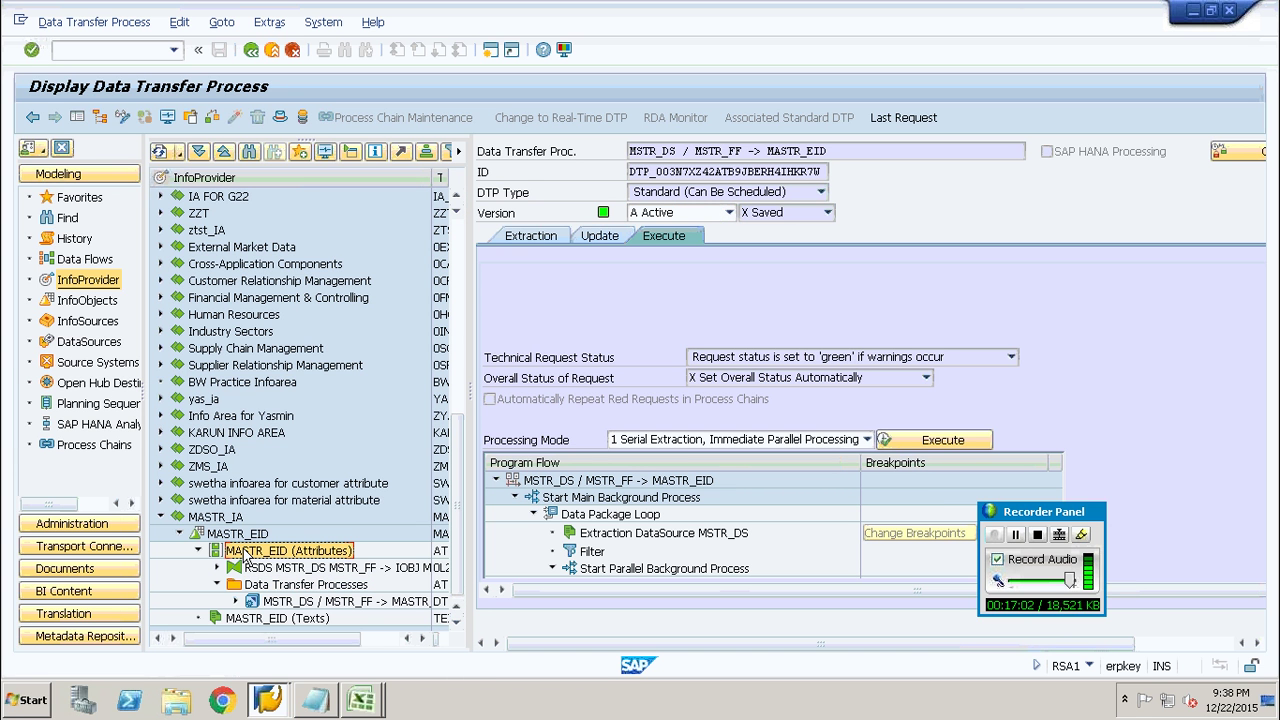
right_click(246, 551)
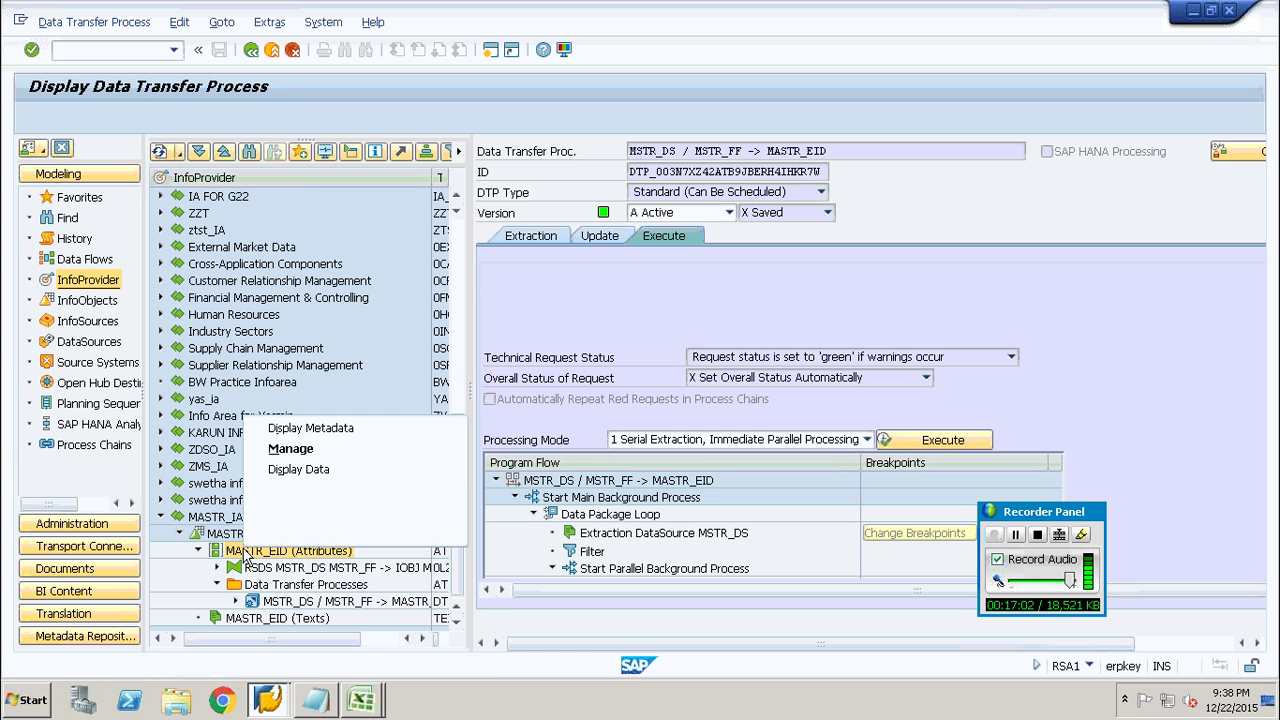
click(304, 469)
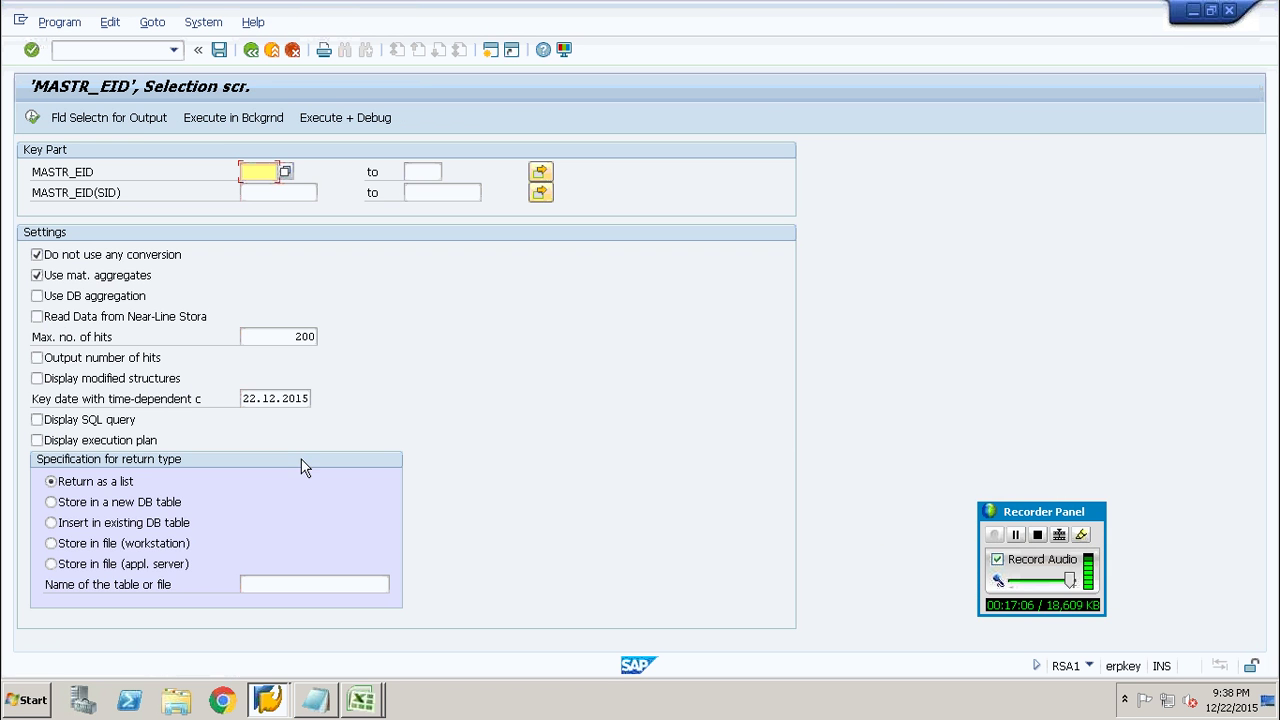
click(140, 118)
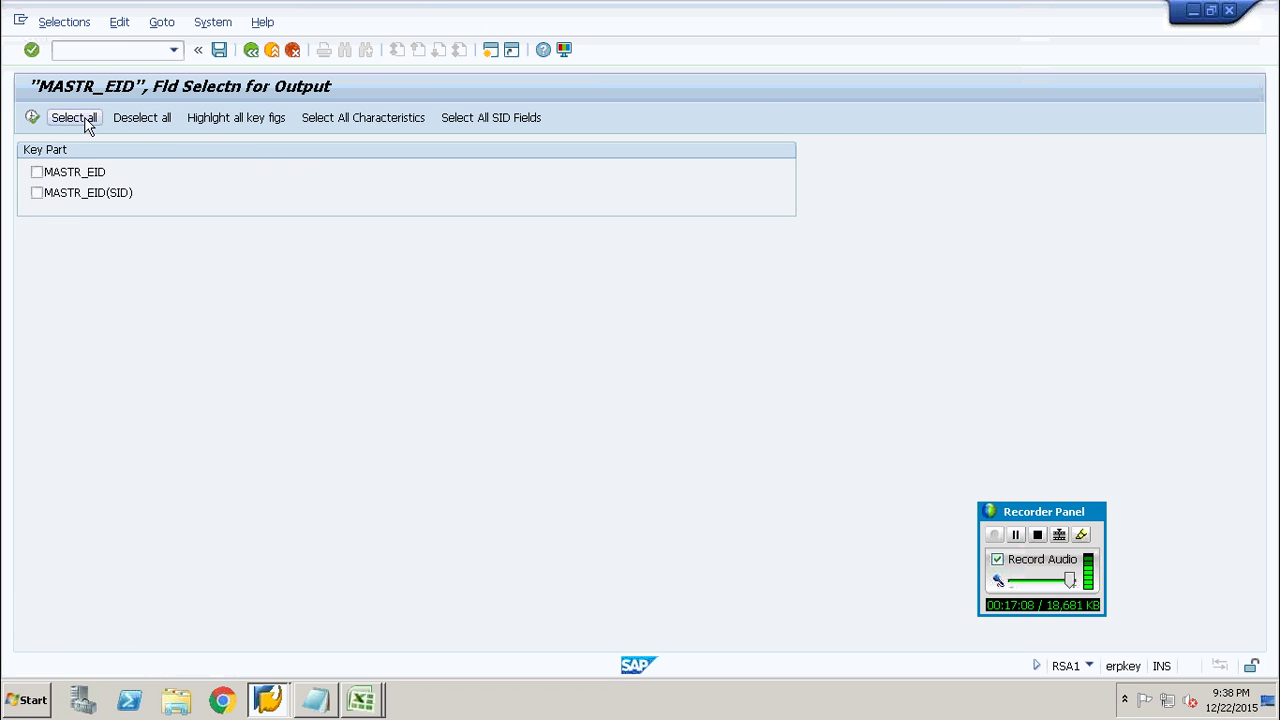
click(87, 123)
click(32, 118)
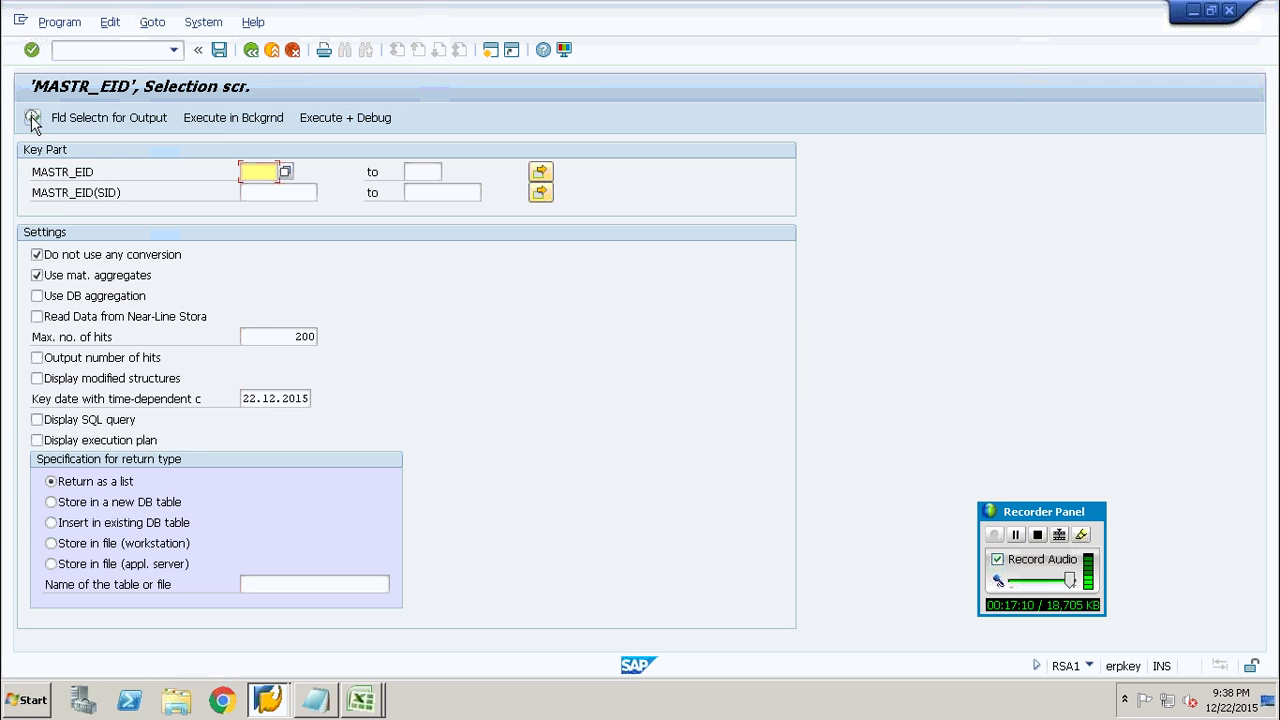
click(32, 118)
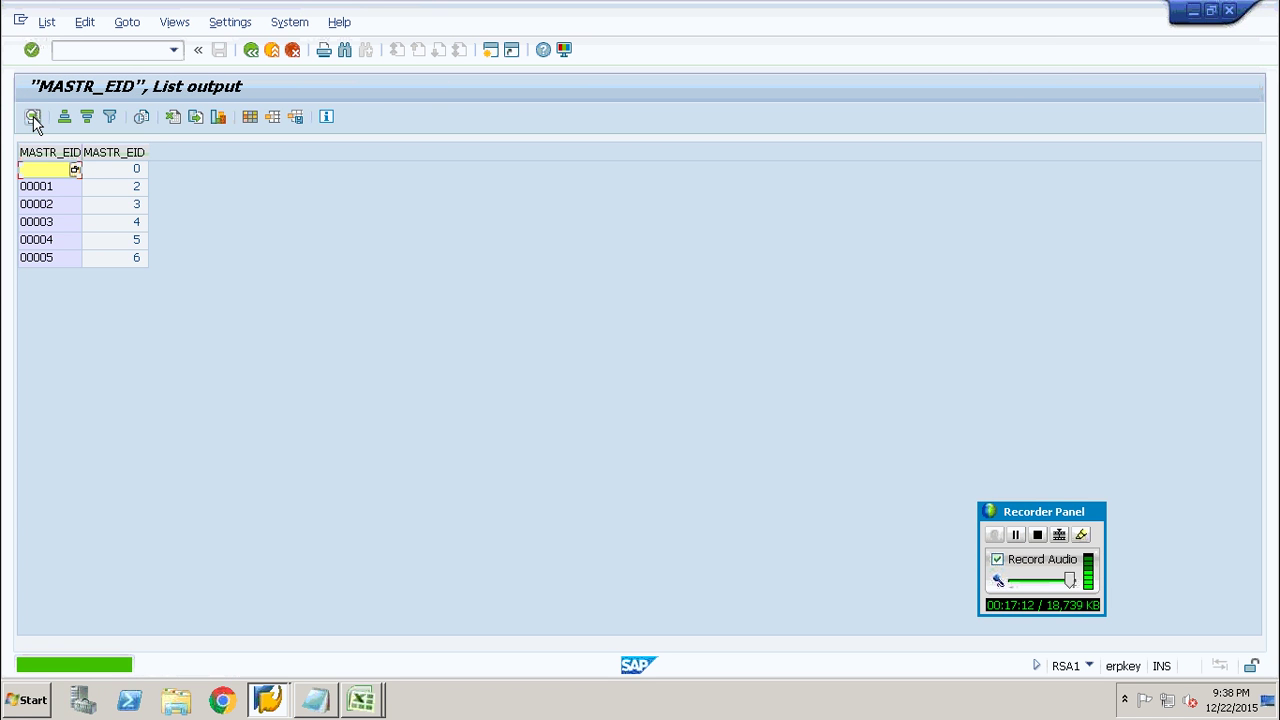
click(50, 195)
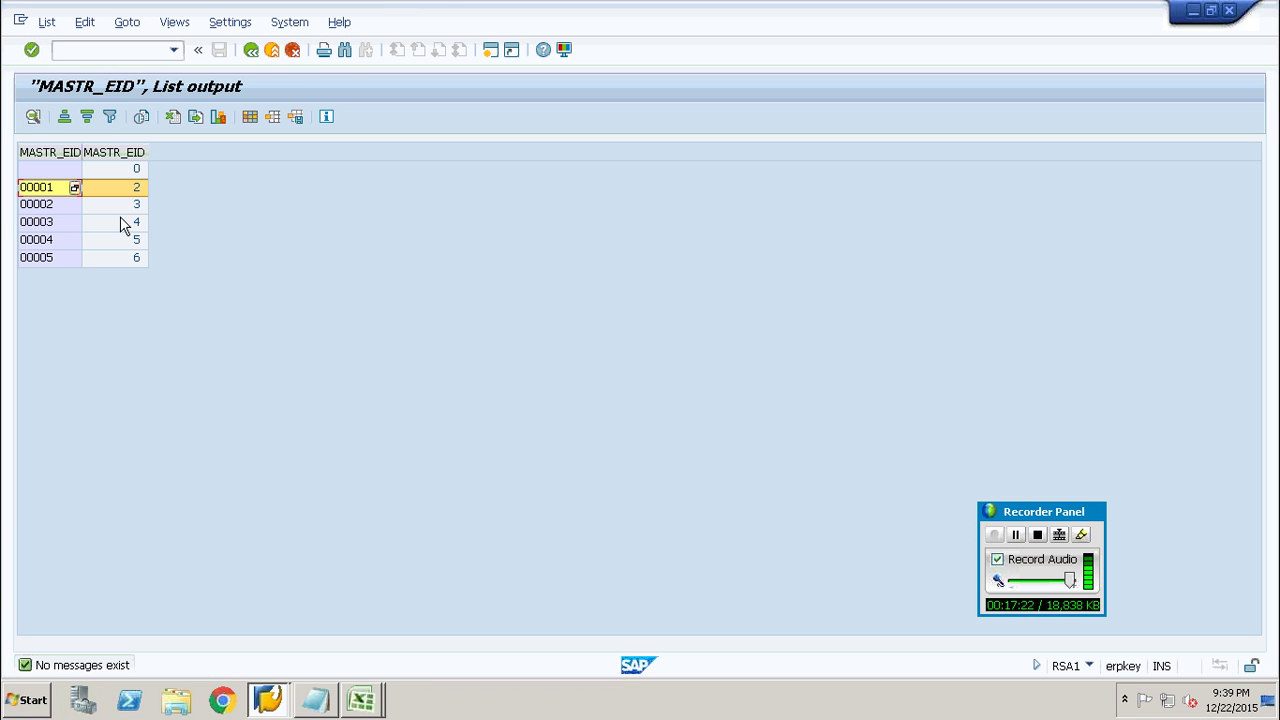
click(251, 52)
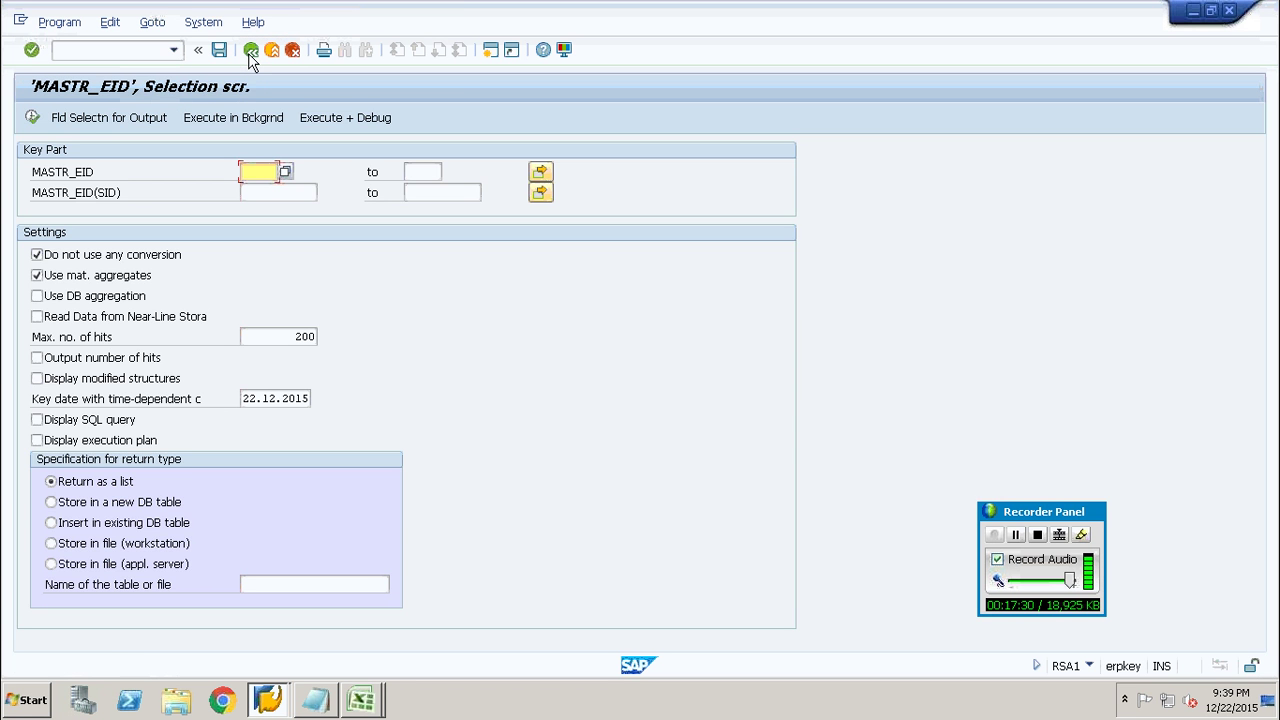
click(250, 56)
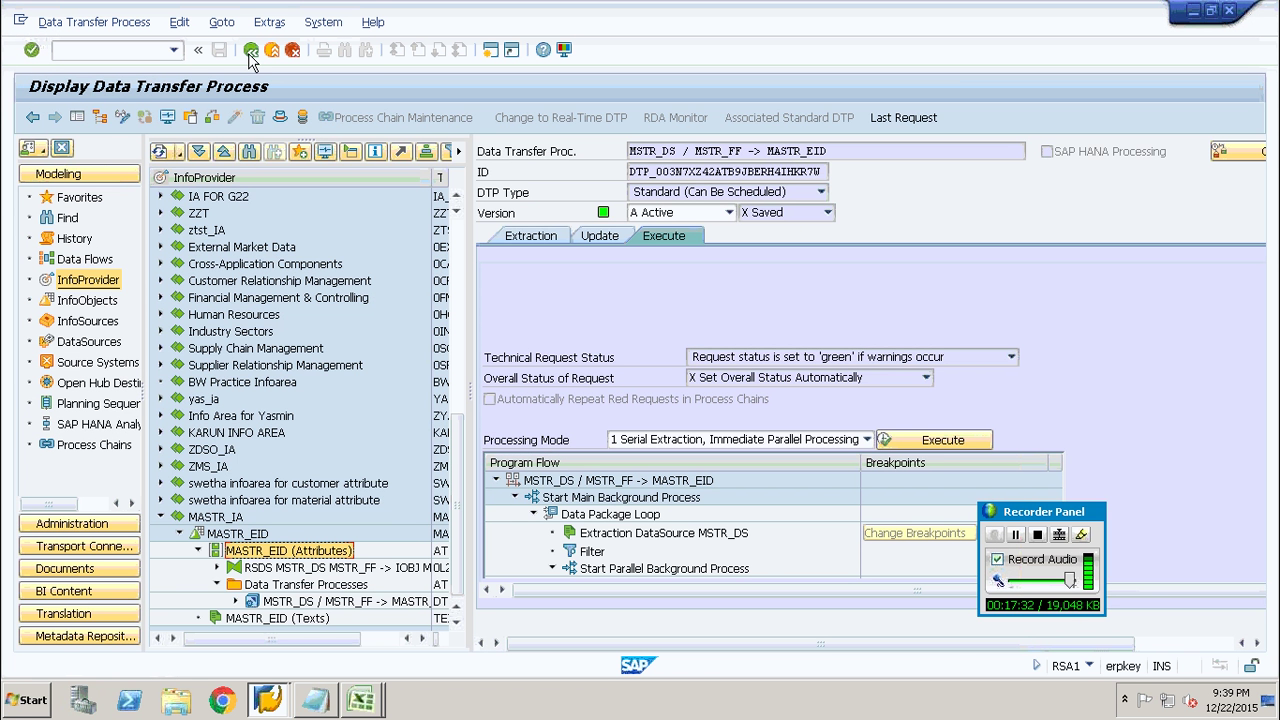